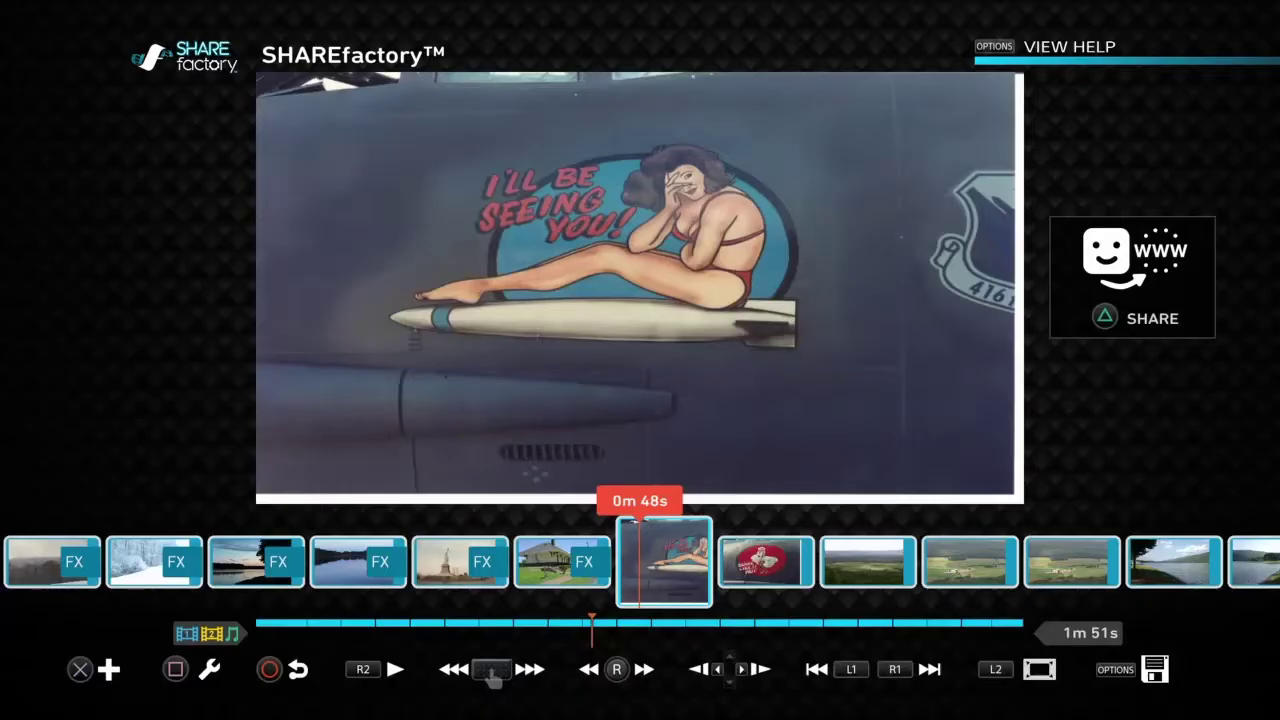
Add the white "@ Taylor Made Potpurri" imported image as an overlay at the start of the pin-up aircraft picture.
{"action": "key", "text": "Left"}
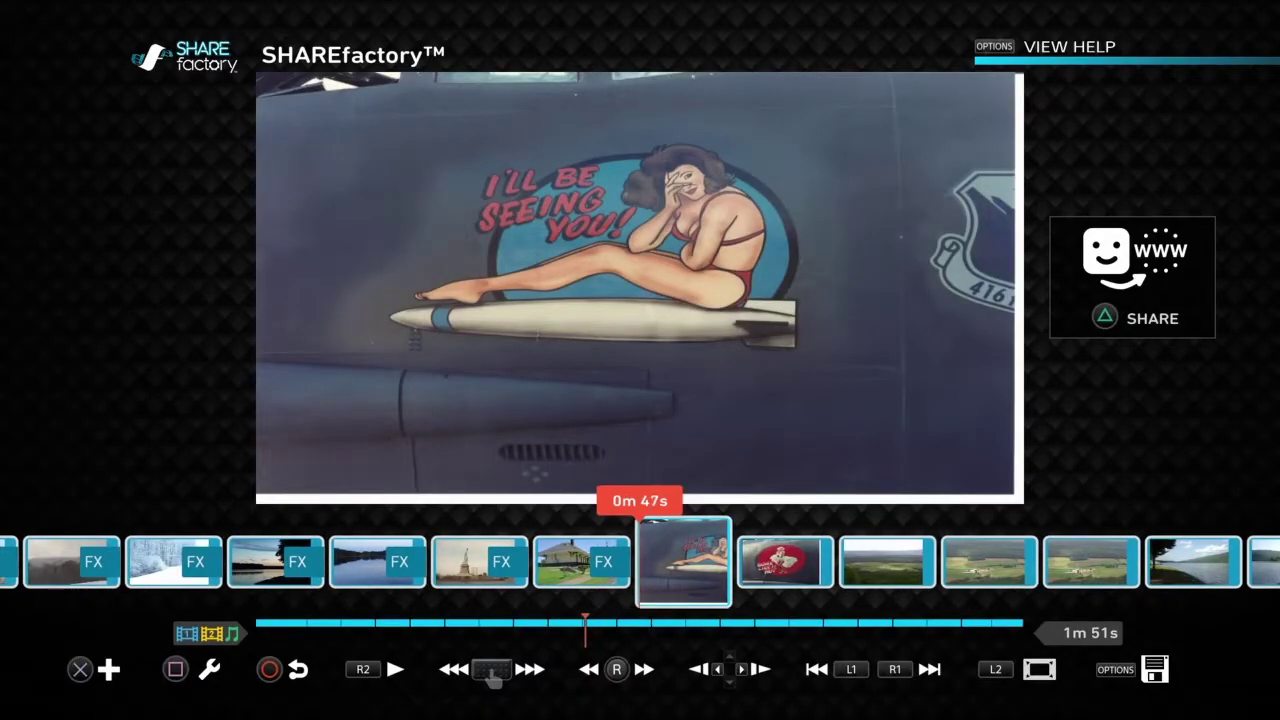
{"action": "key", "text": "Return"}
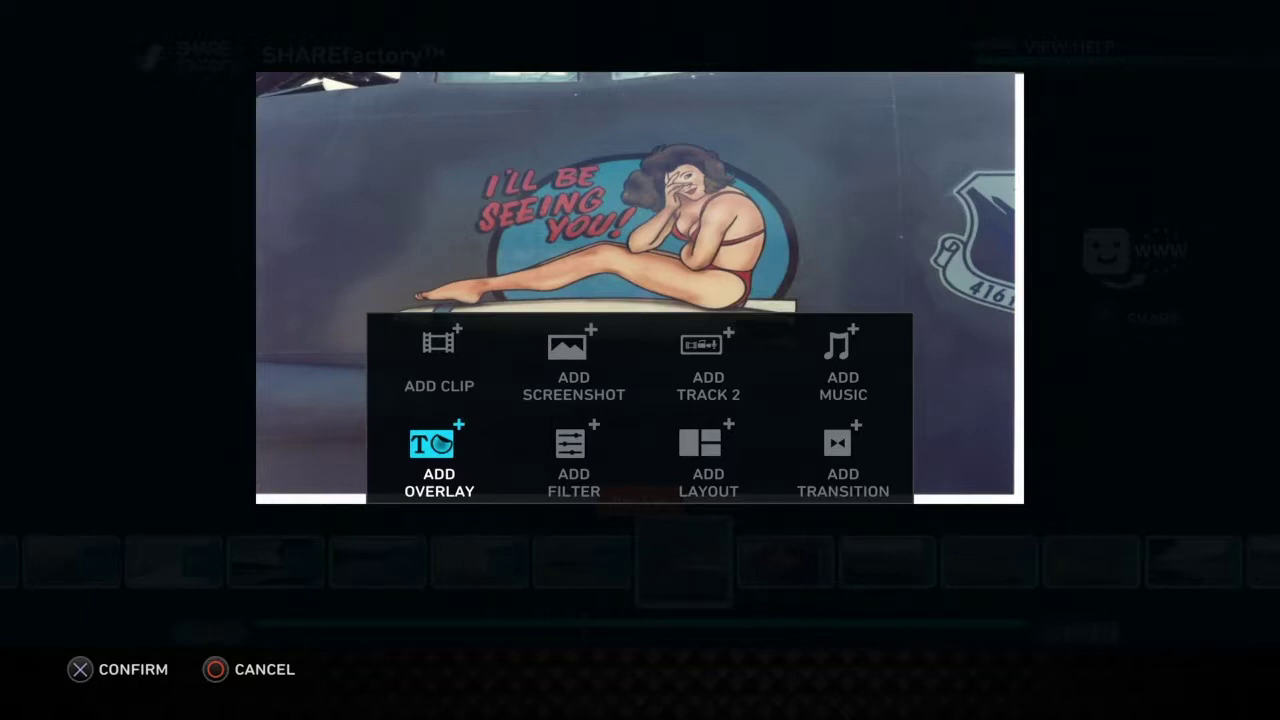
{"action": "key", "text": "Return"}
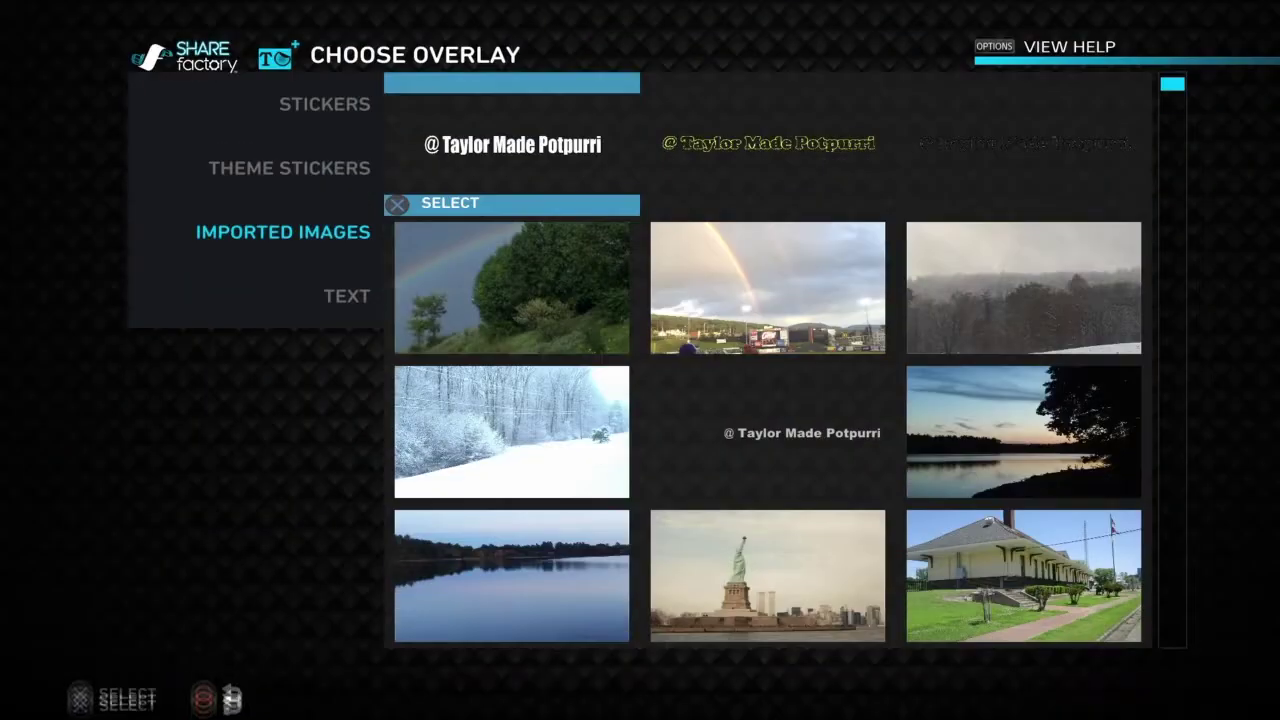
{"action": "key", "text": "Return"}
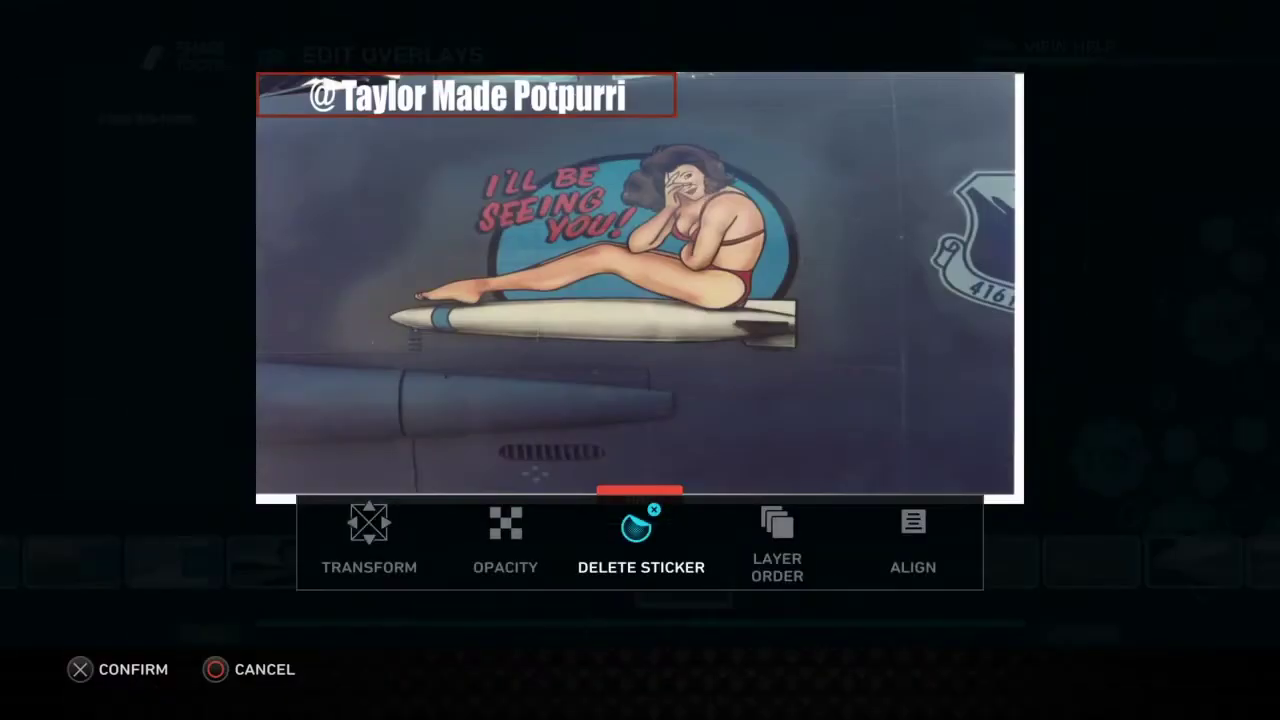
Transform the watermark sticker by moving it to the middle of the picture and enlarging it to the full frame width.
{"action": "key", "text": "Left"}
{"action": "key", "text": "Left"}
{"action": "key", "text": "Return"}
{"action": "key", "text": "Down"}
{"action": "key", "text": "Right"}
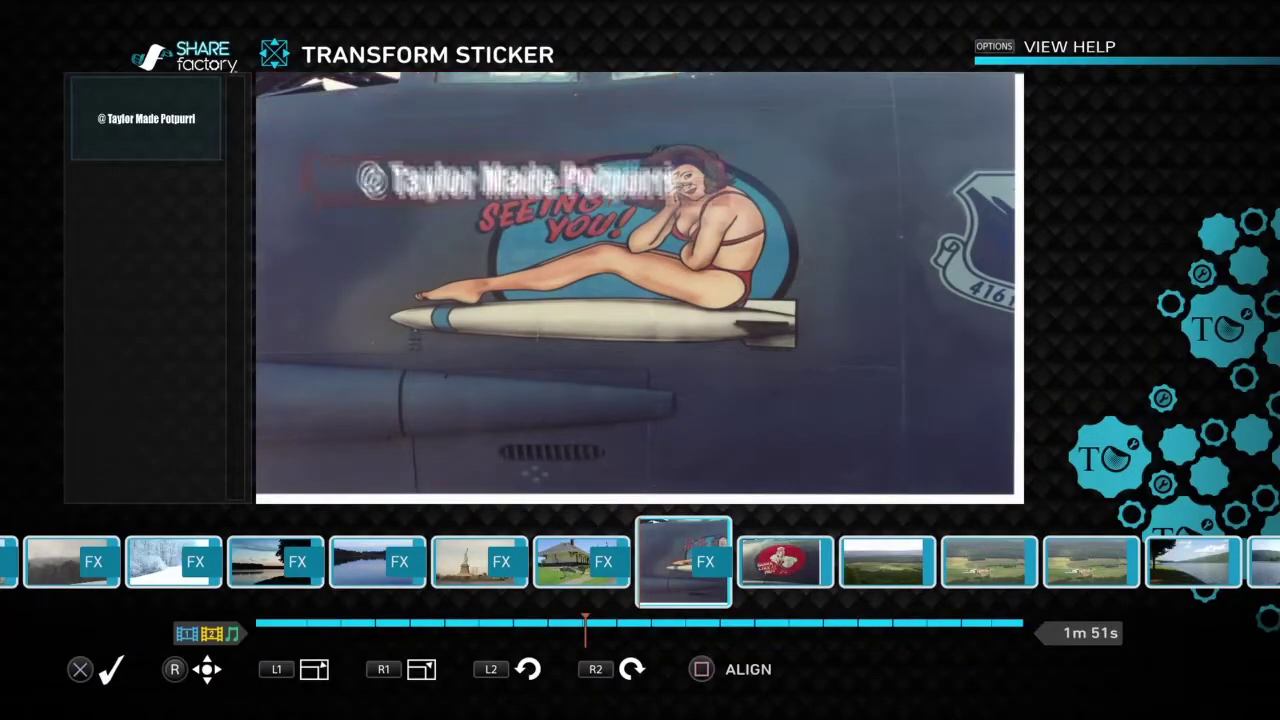
{"action": "key", "text": "plus"}
{"action": "key", "text": "Page_Up"}
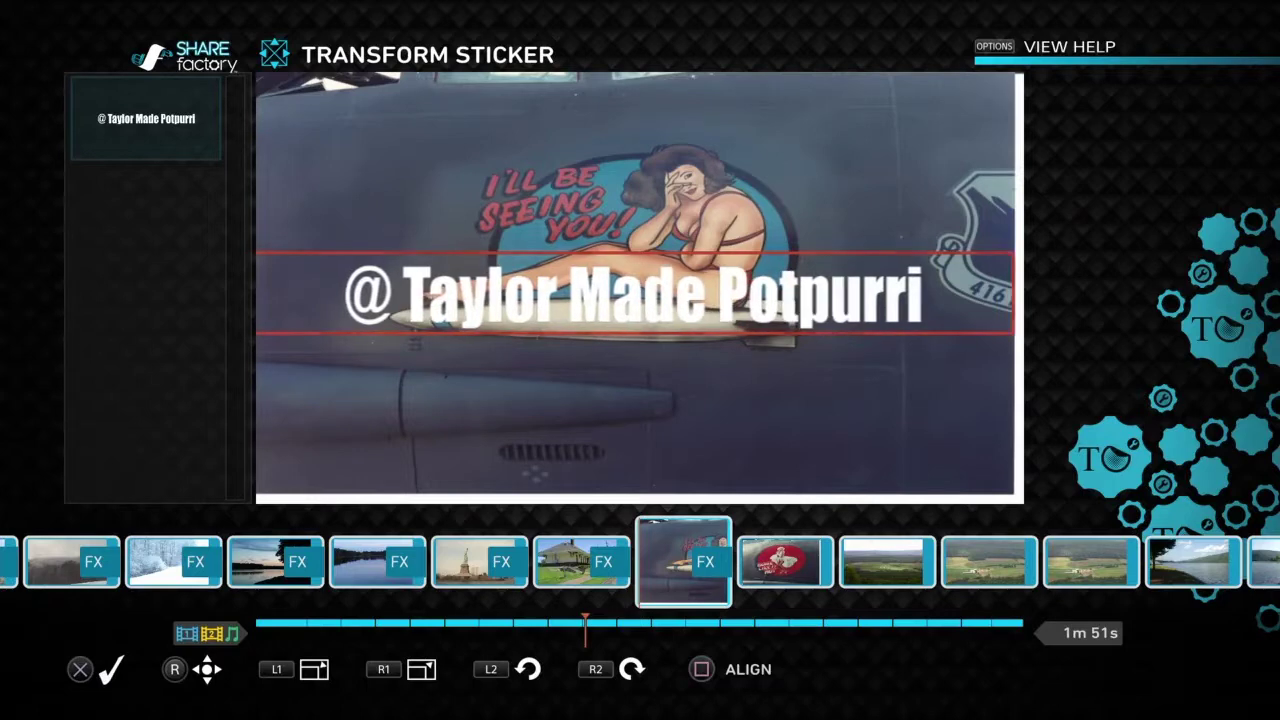
{"action": "key", "text": "r"}
{"action": "key", "text": "r"}
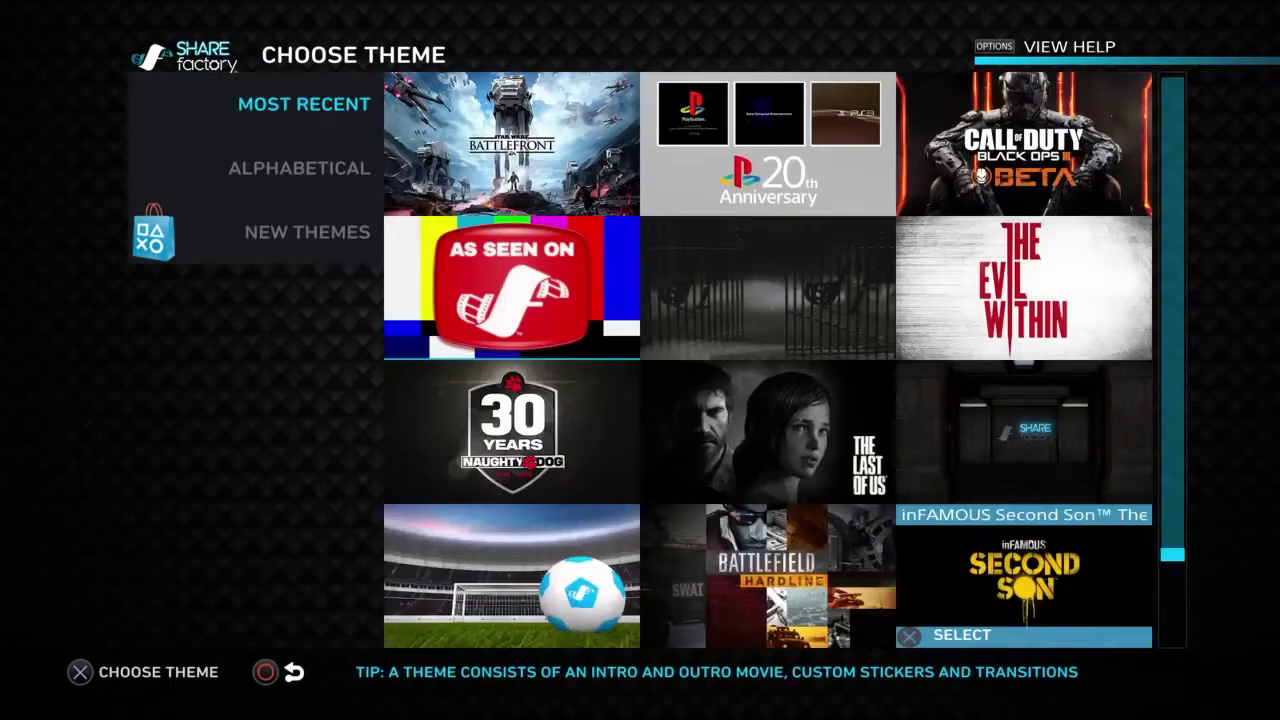
Choose the SHAREfactory Theme and start the project with the selected clips, keeping the project name.
{"action": "key", "text": "Down"}
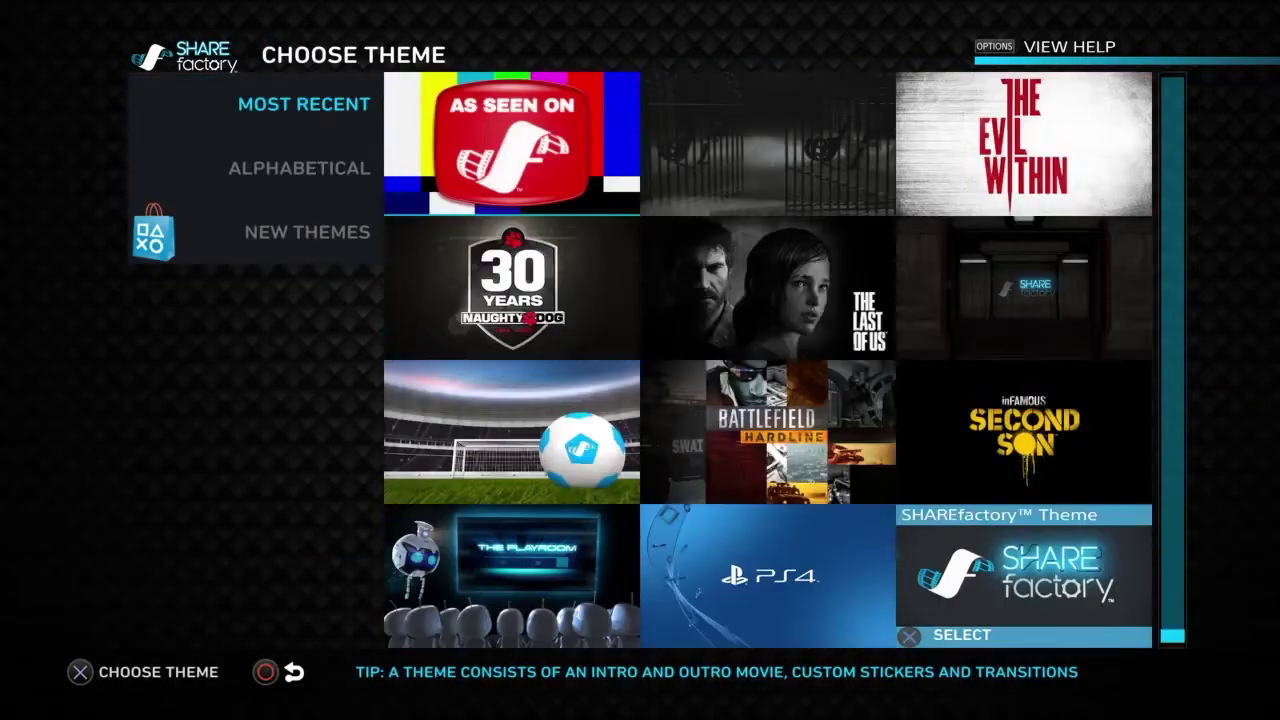
{"action": "key", "text": "Return"}
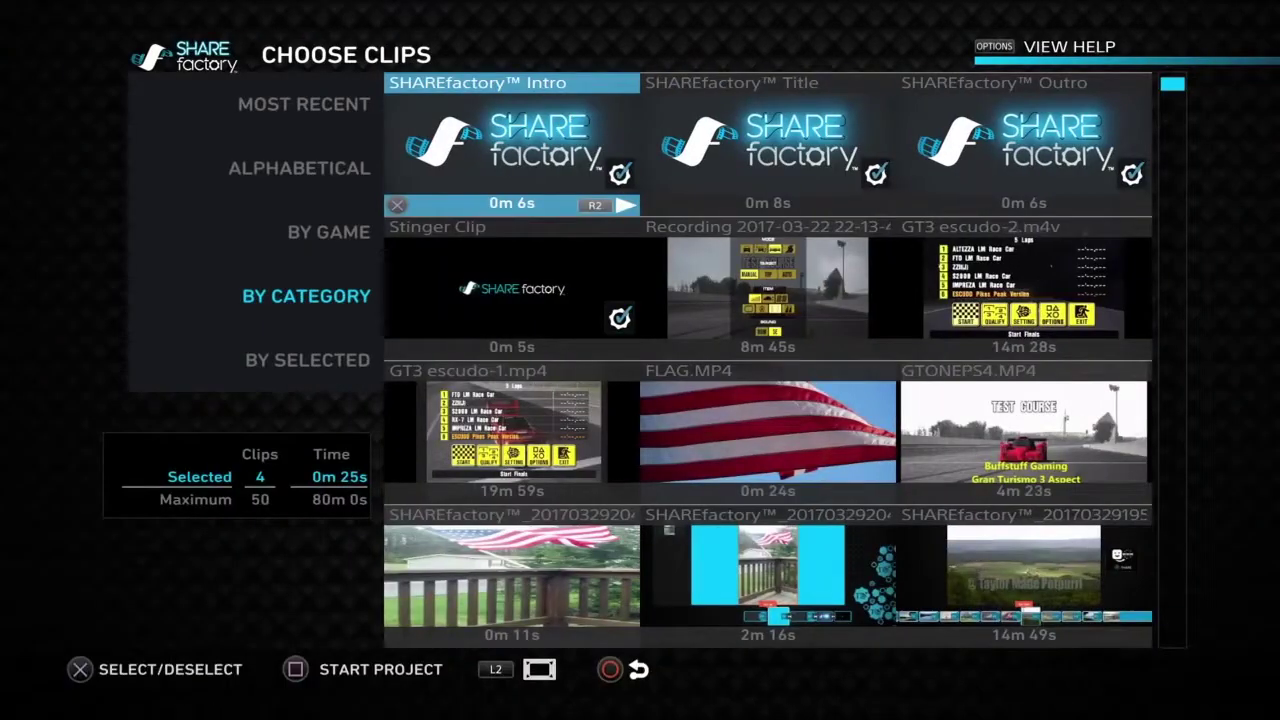
{"action": "key", "text": "Return"}
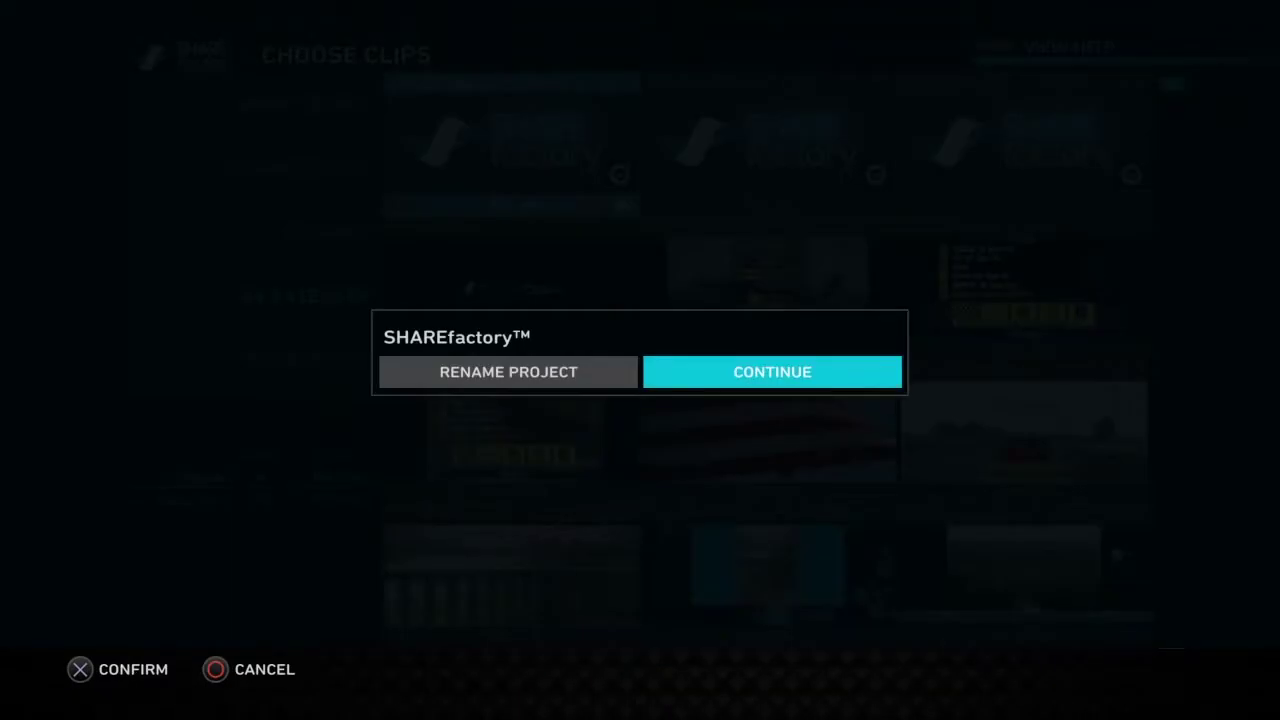
{"action": "key", "text": "Return"}
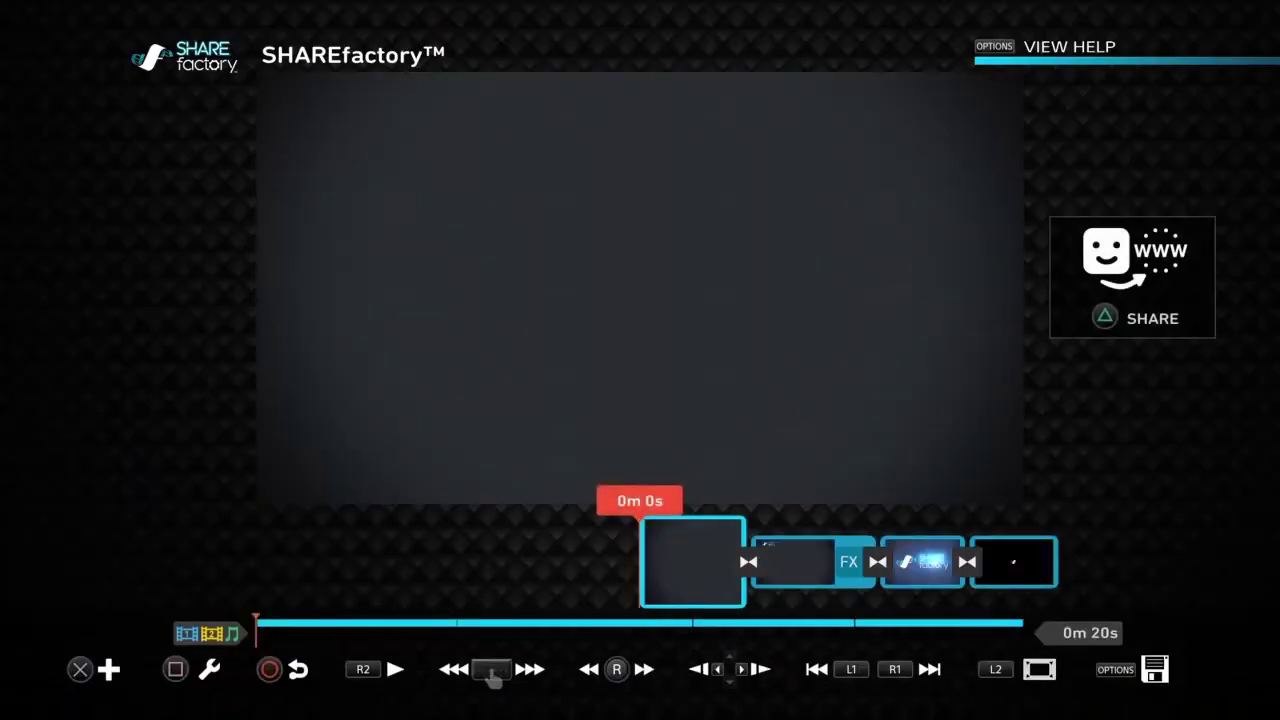
Add the imported farmland picture as an overlay at the start of the first clip.
{"action": "key", "text": "Return"}
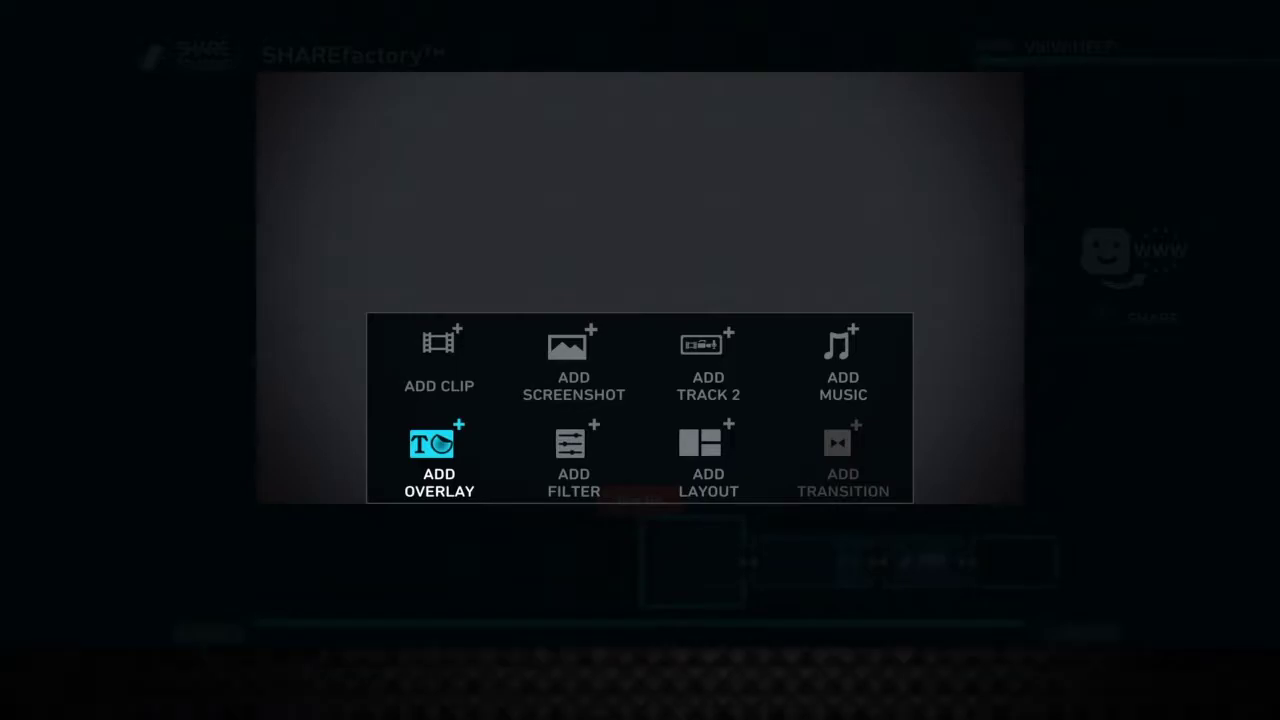
{"action": "key", "text": "Return"}
{"action": "key", "text": "Left"}
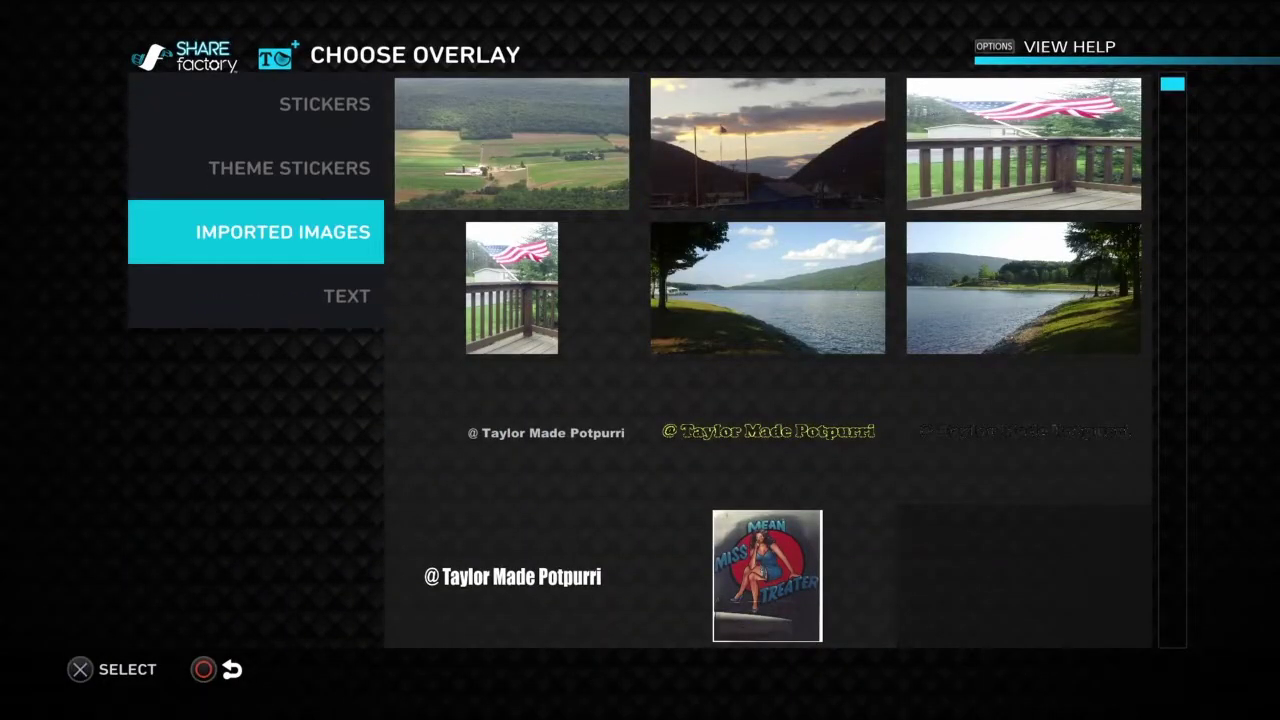
{"action": "key", "text": "Right"}
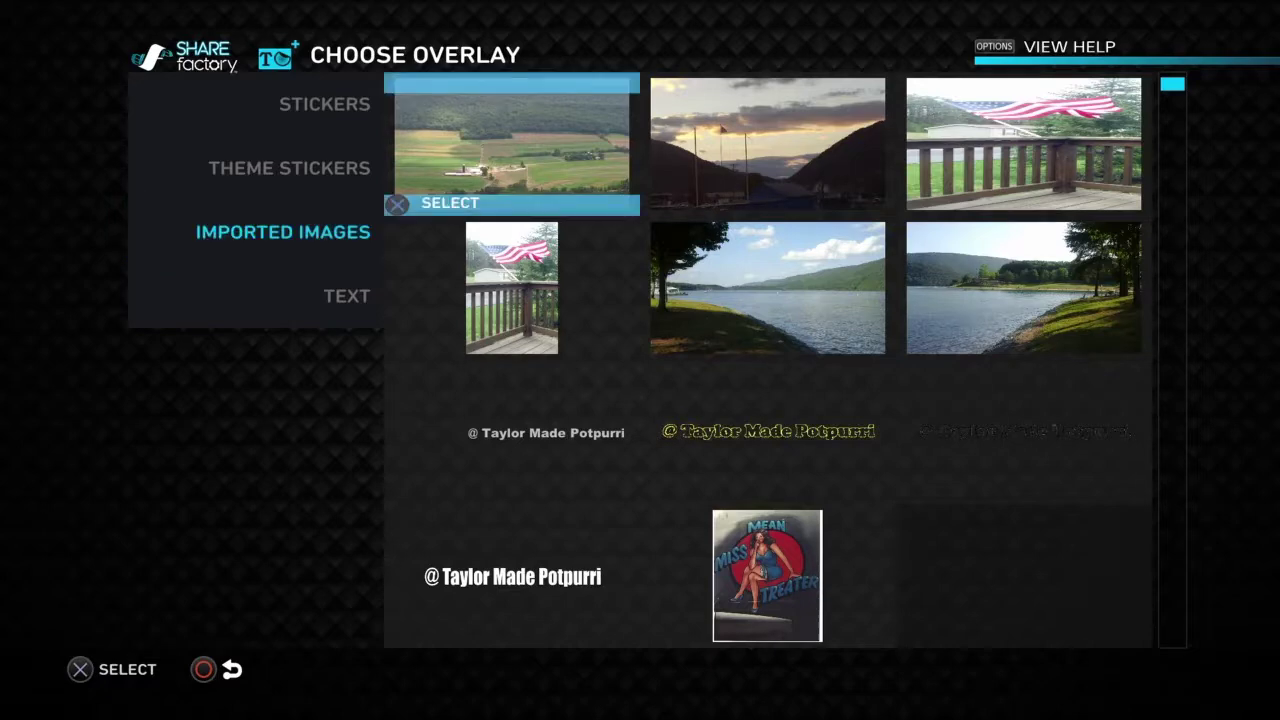
{"action": "key", "text": "Return"}
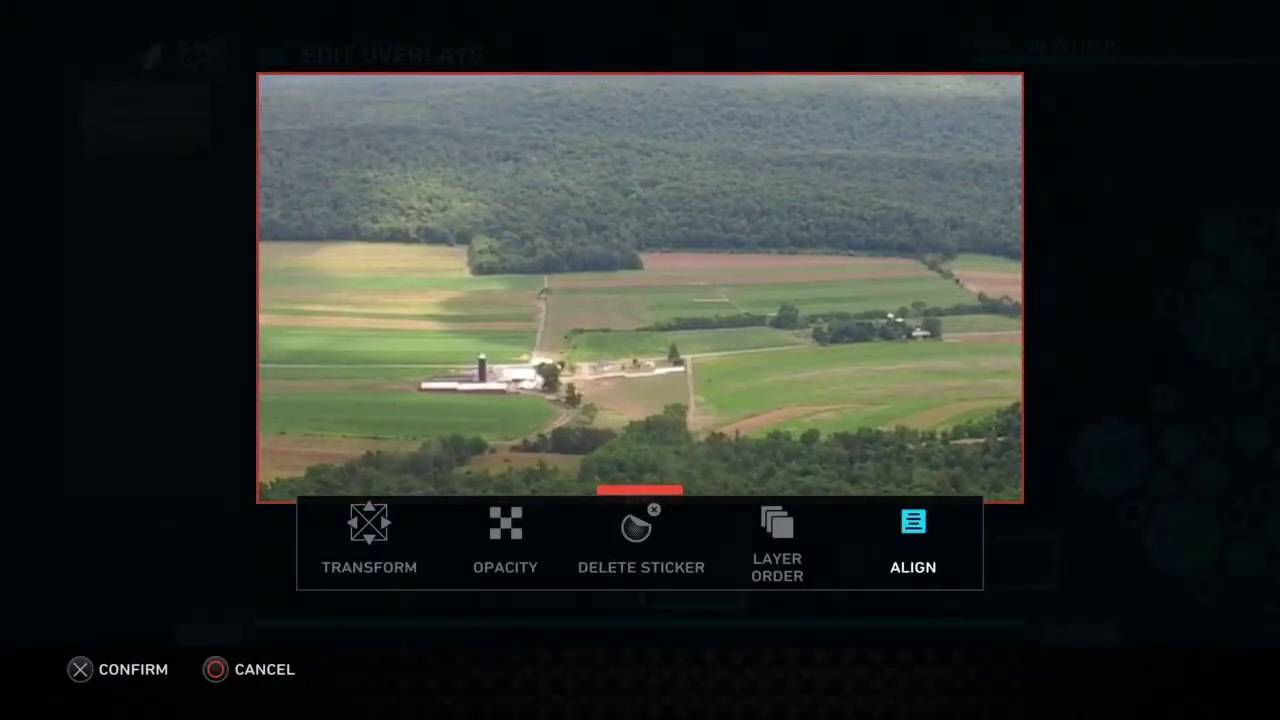
{"action": "key", "text": "Return"}
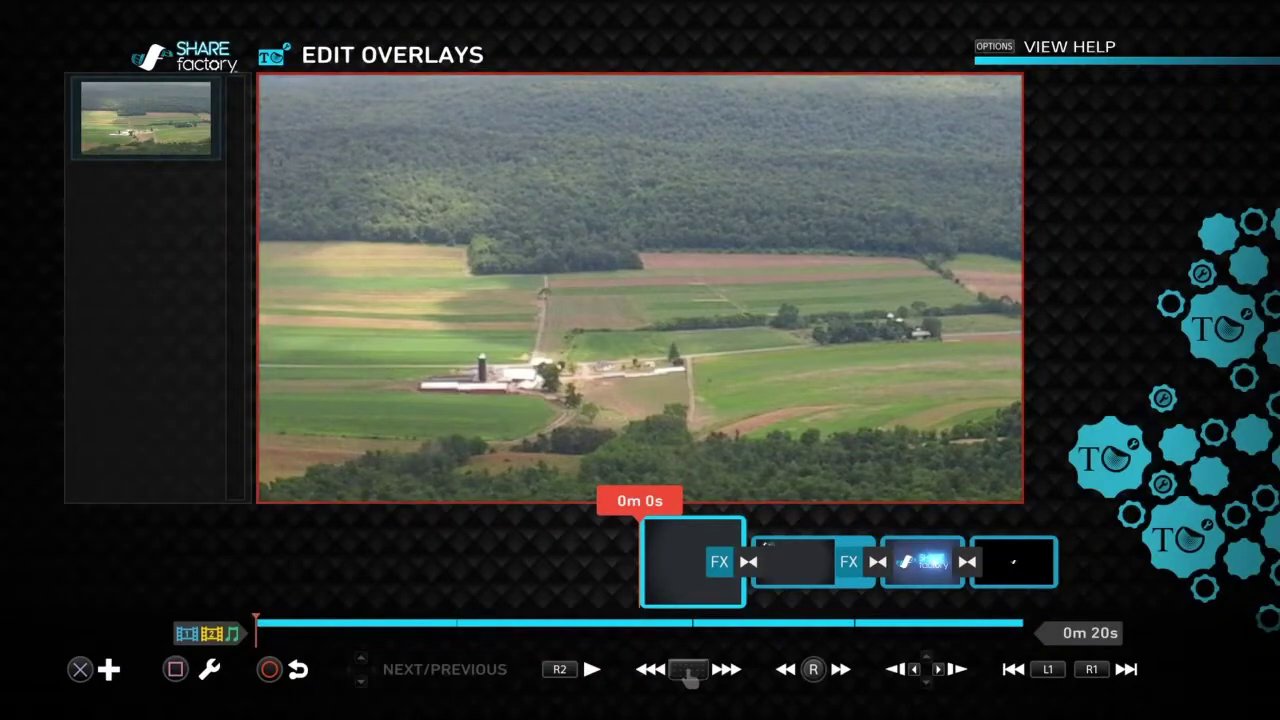
Add the imported sunset picture with the flagpole as another overlay on the first clip.
{"action": "key", "text": "Return"}
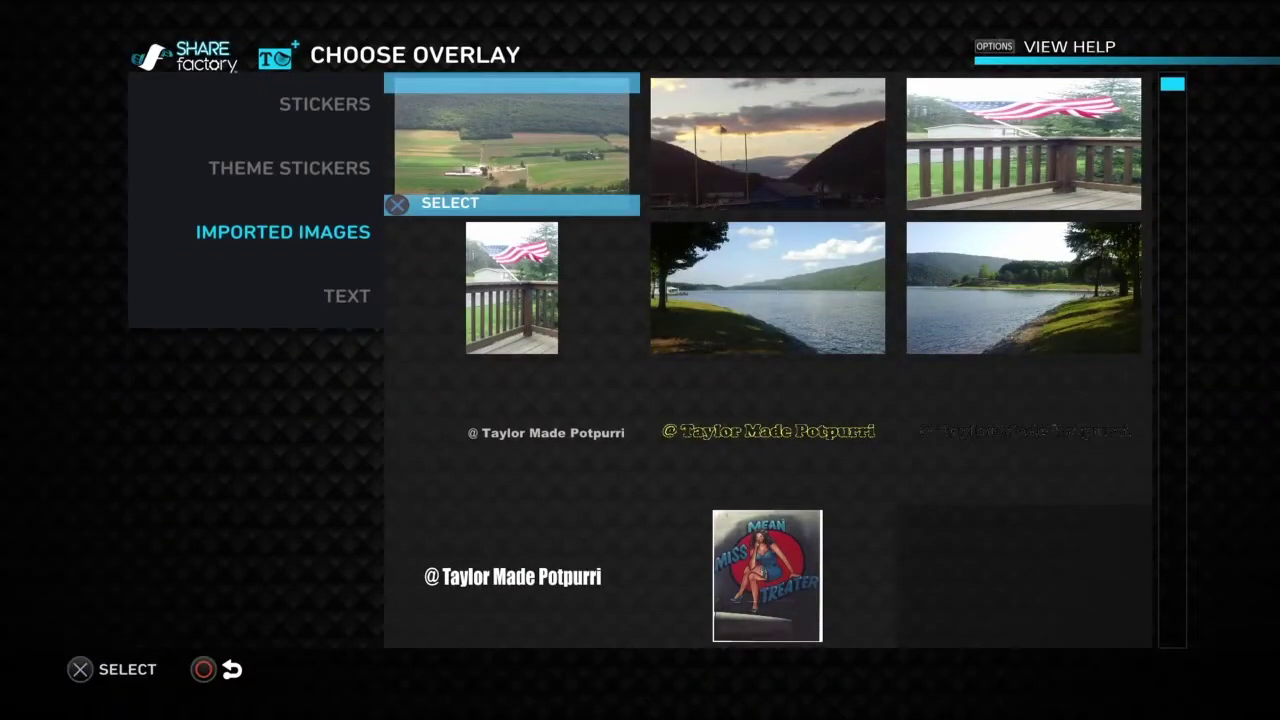
{"action": "key", "text": "Right"}
{"action": "key", "text": "Return"}
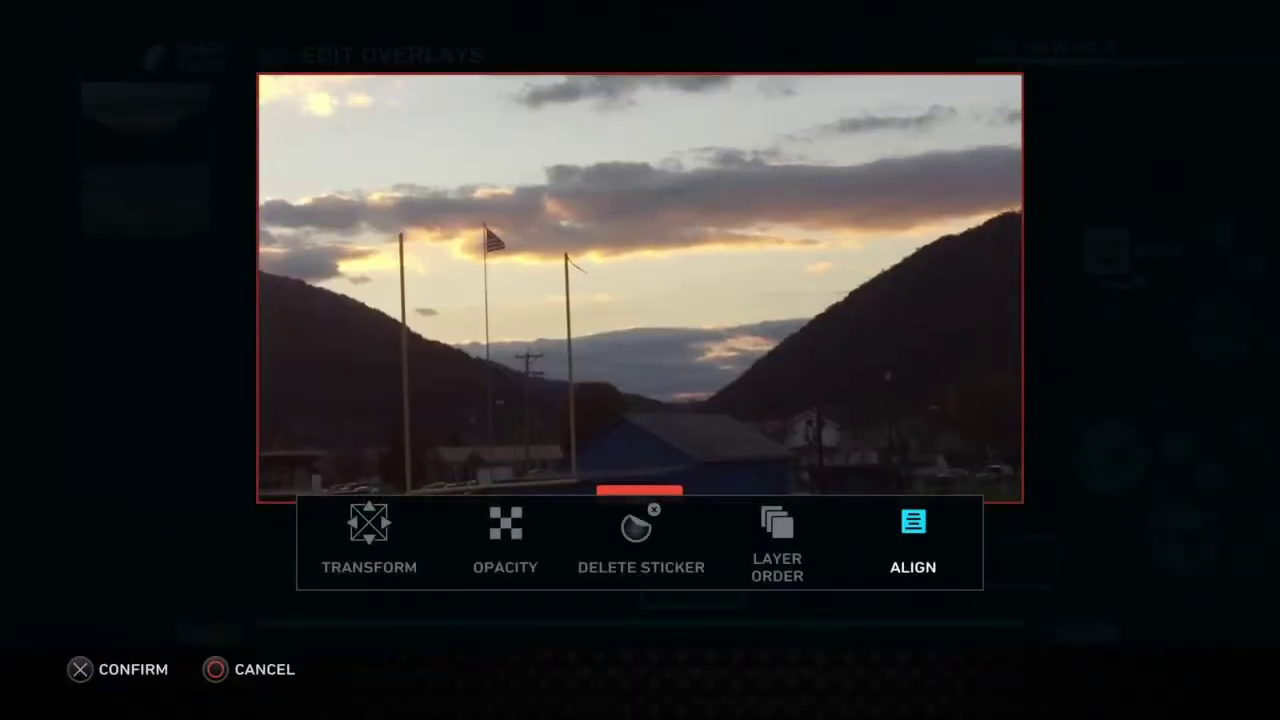
{"action": "key", "text": "Return"}
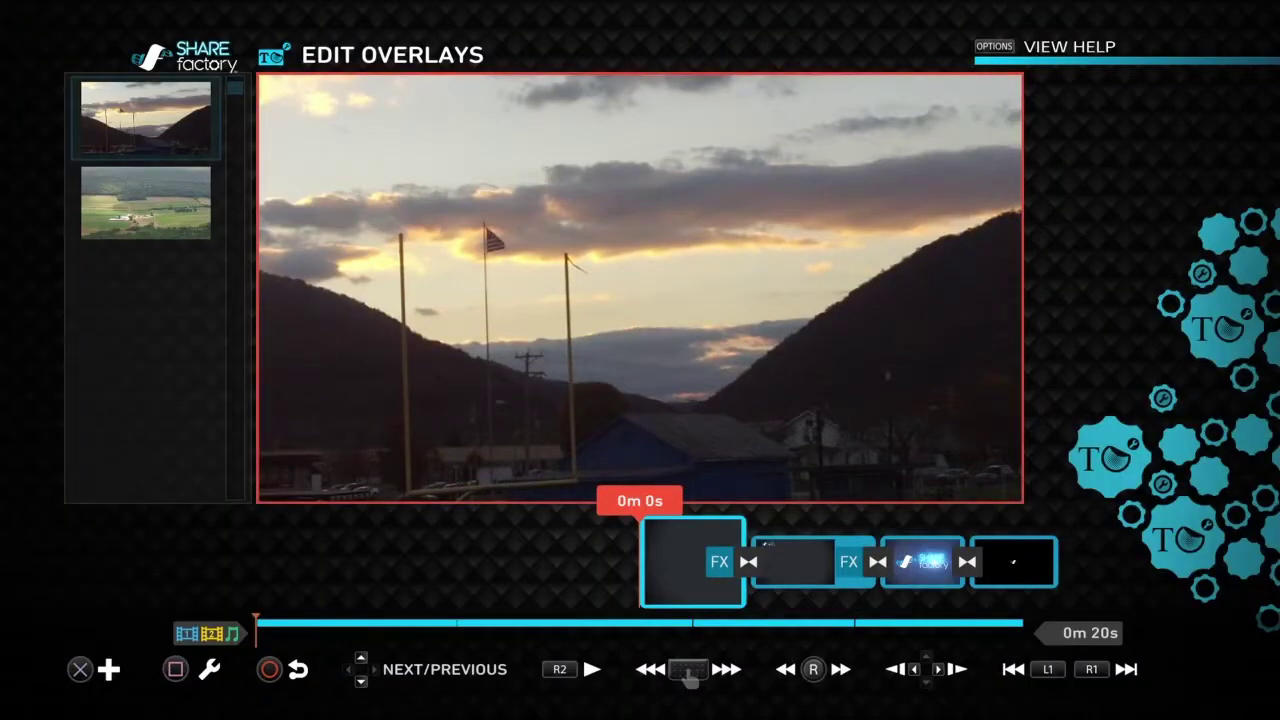
Add the two imported lake pictures as overlays on the first clip and return to the timeline.
{"action": "key", "text": "Return"}
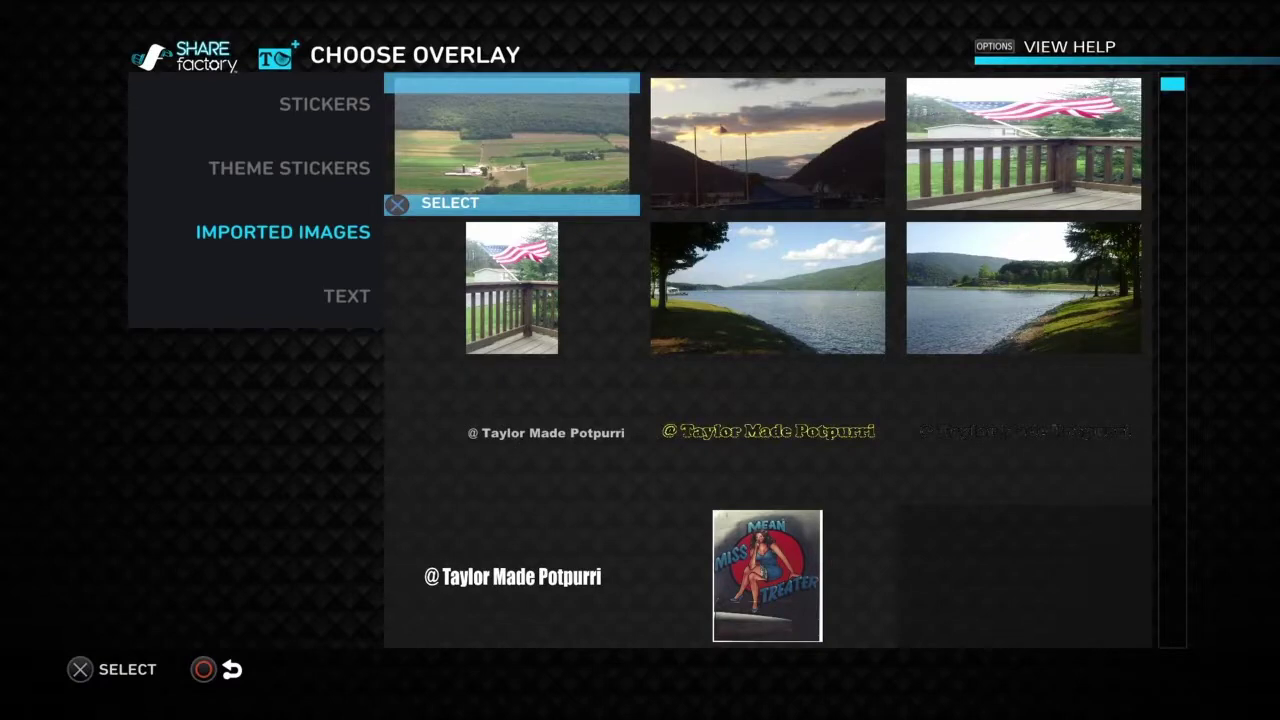
{"action": "key", "text": "Down"}
{"action": "key", "text": "Right"}
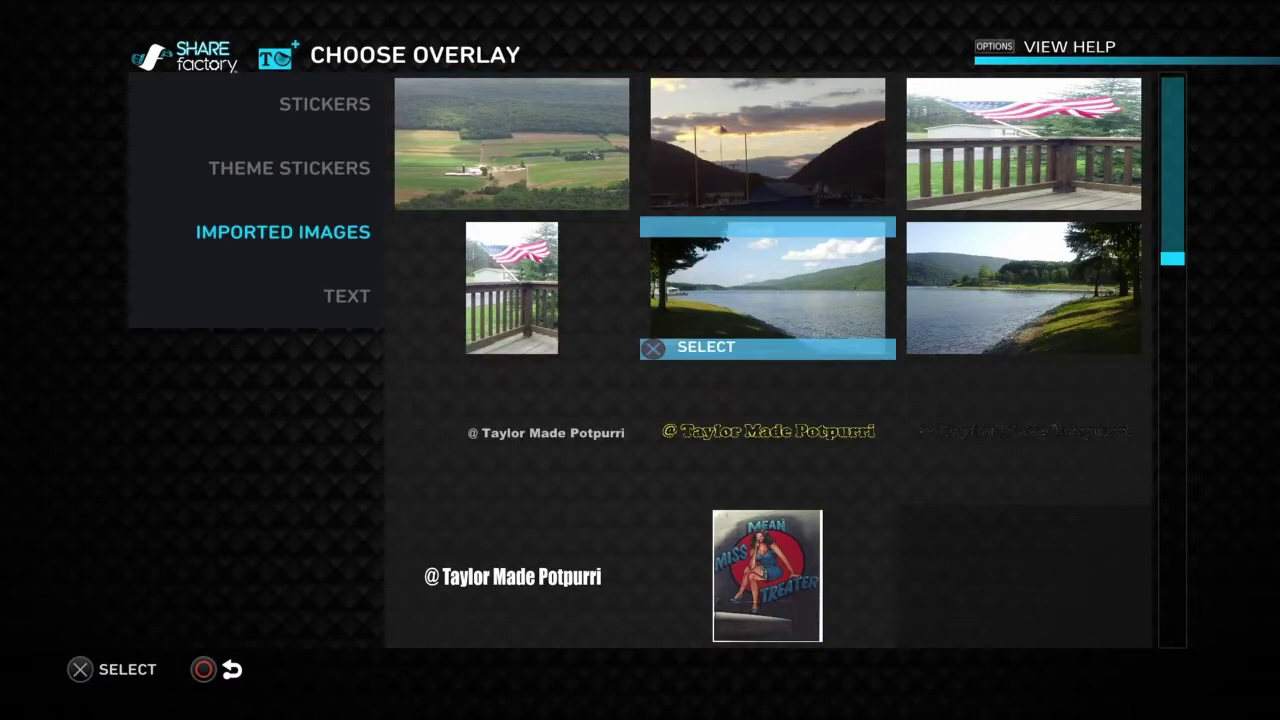
{"action": "key", "text": "Return"}
{"action": "key", "text": "Return"}
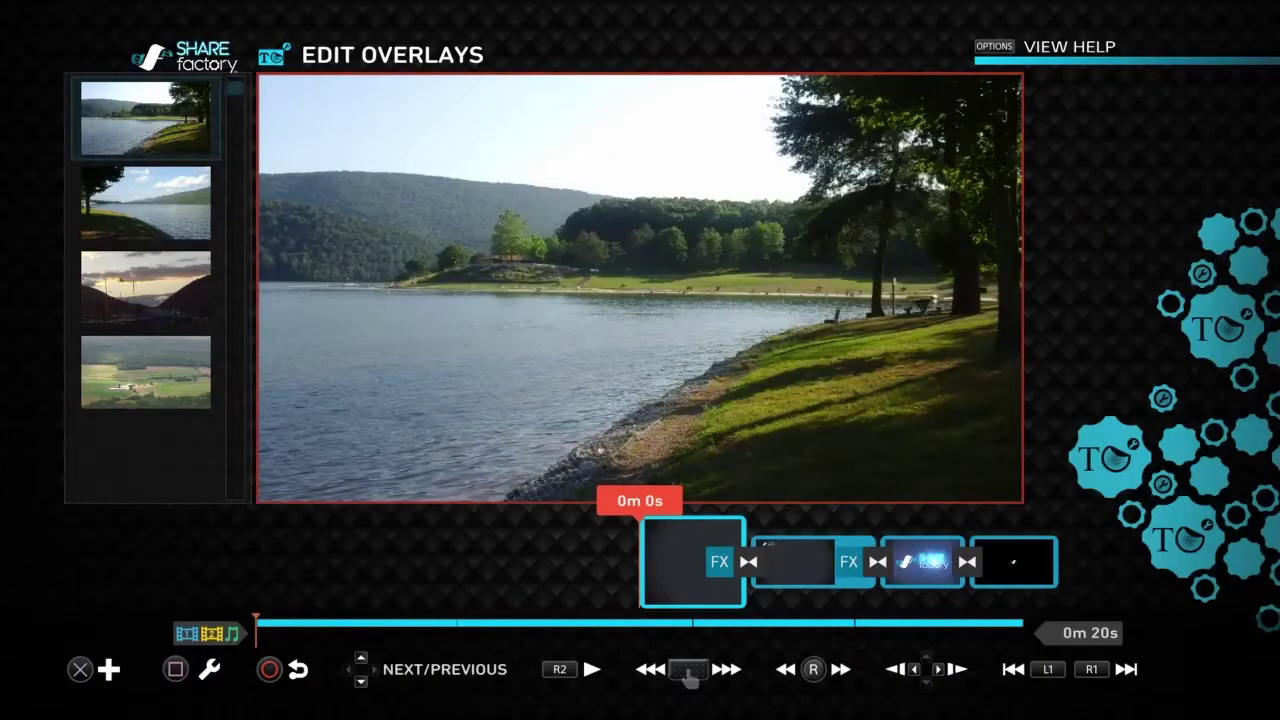
{"action": "key", "text": "Escape"}
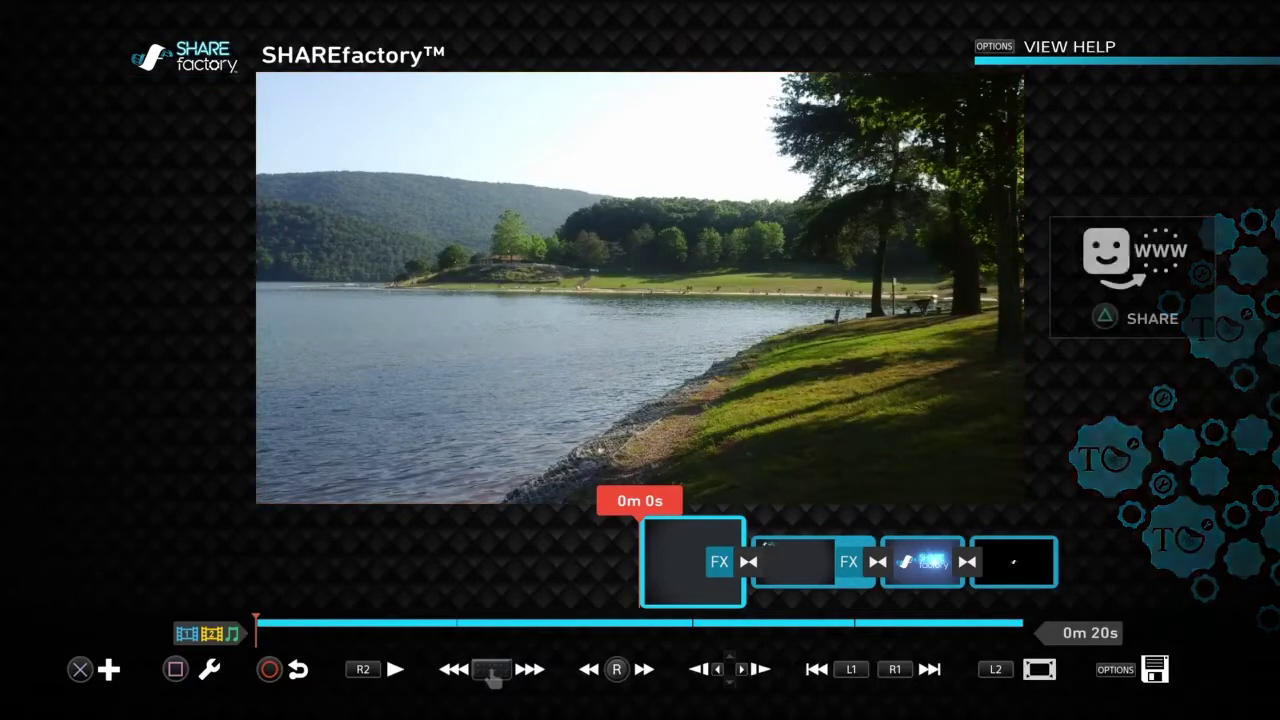
Preview the first clip's overlay in full screen and return to the timeline.
{"action": "key", "text": "L2"}
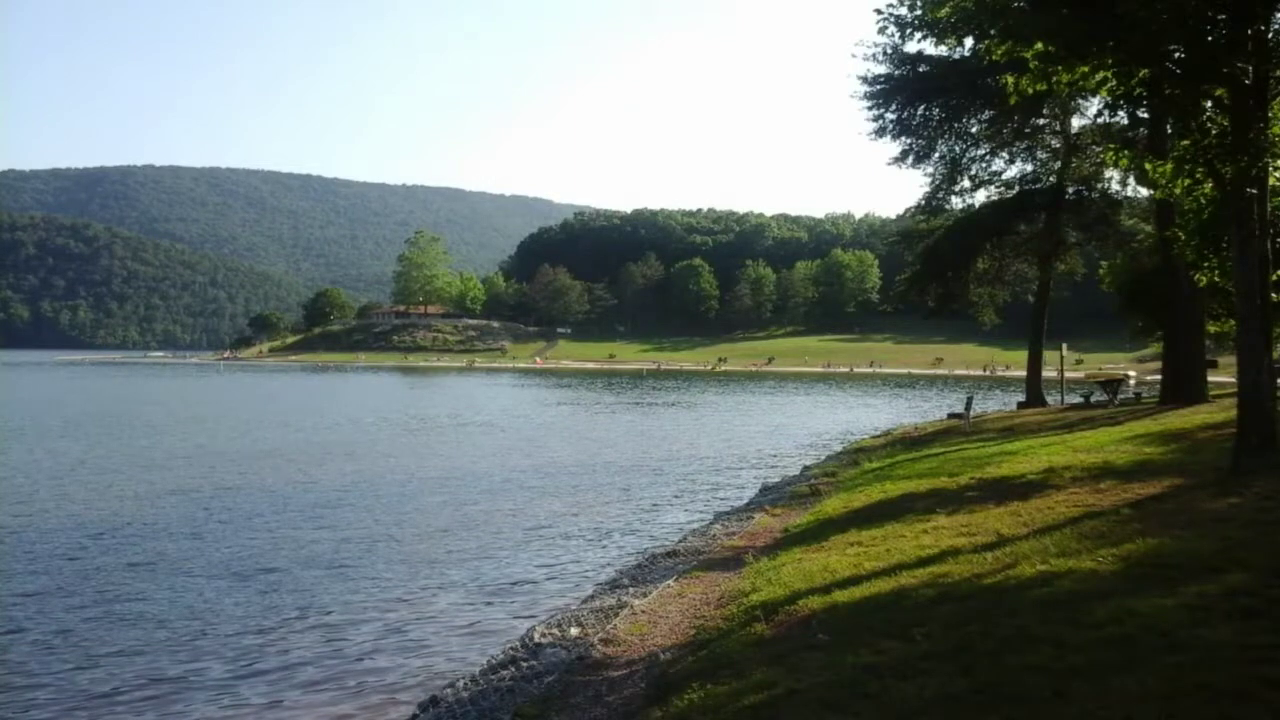
{"action": "key", "text": "Escape"}
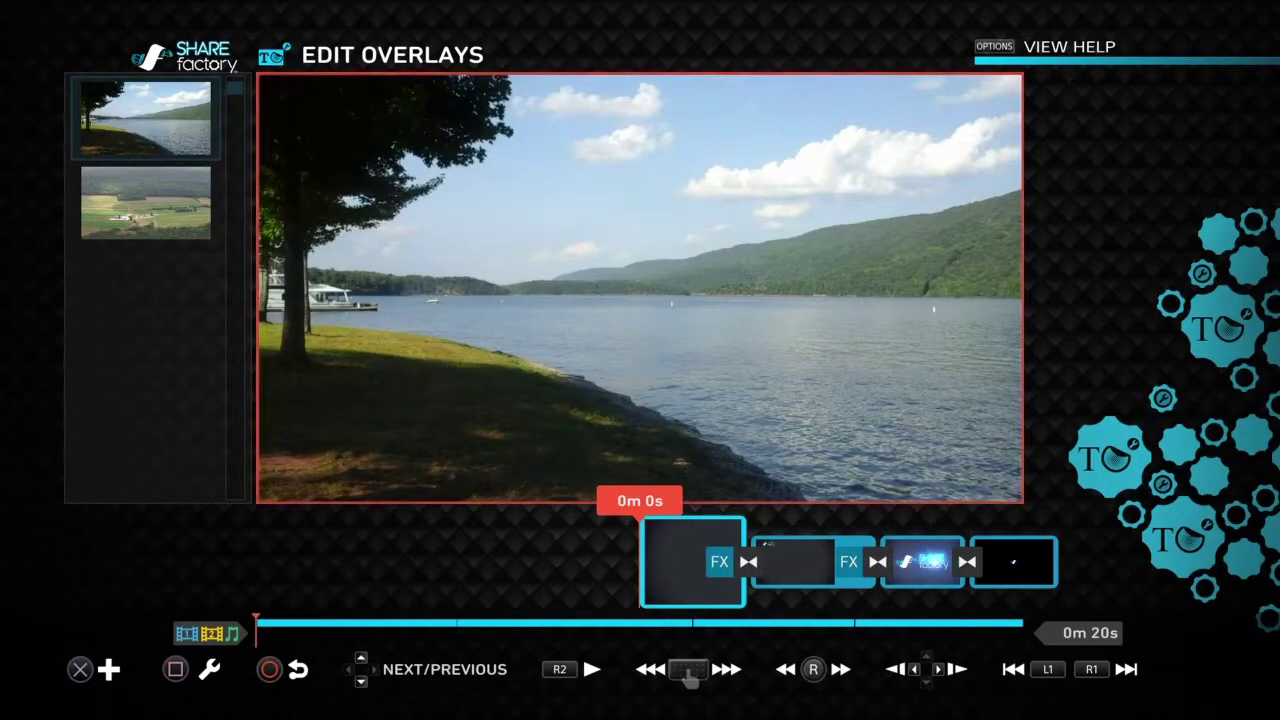
{"action": "key", "text": "Escape"}
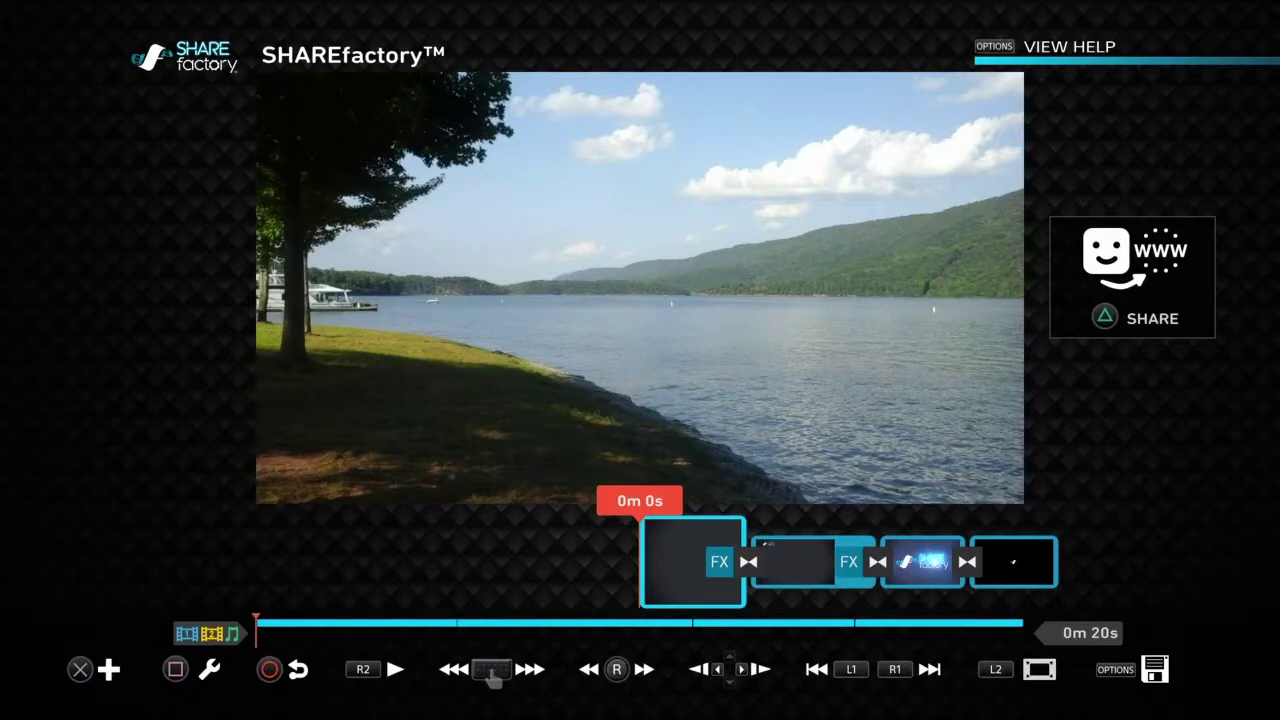
Add the imported lake picture with the grassy shoreline as an overlay, view it full screen, and return to the timeline.
{"action": "key", "text": "Return"}
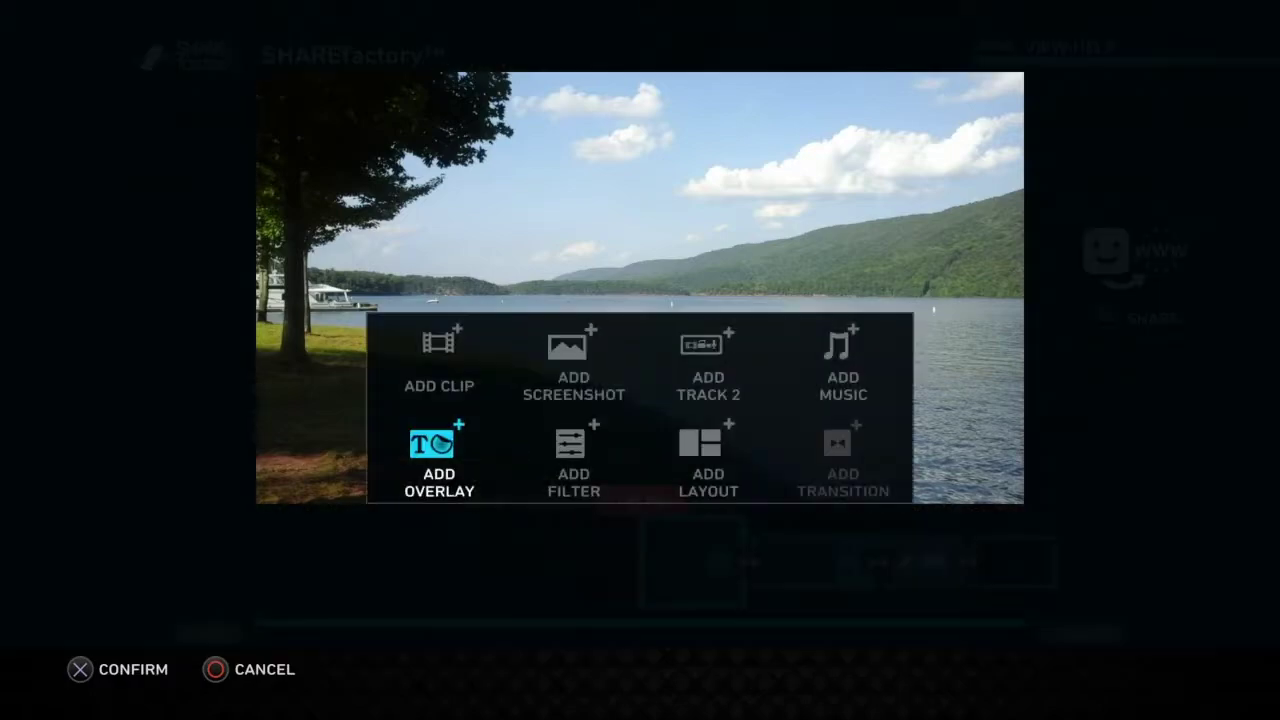
{"action": "key", "text": "Return"}
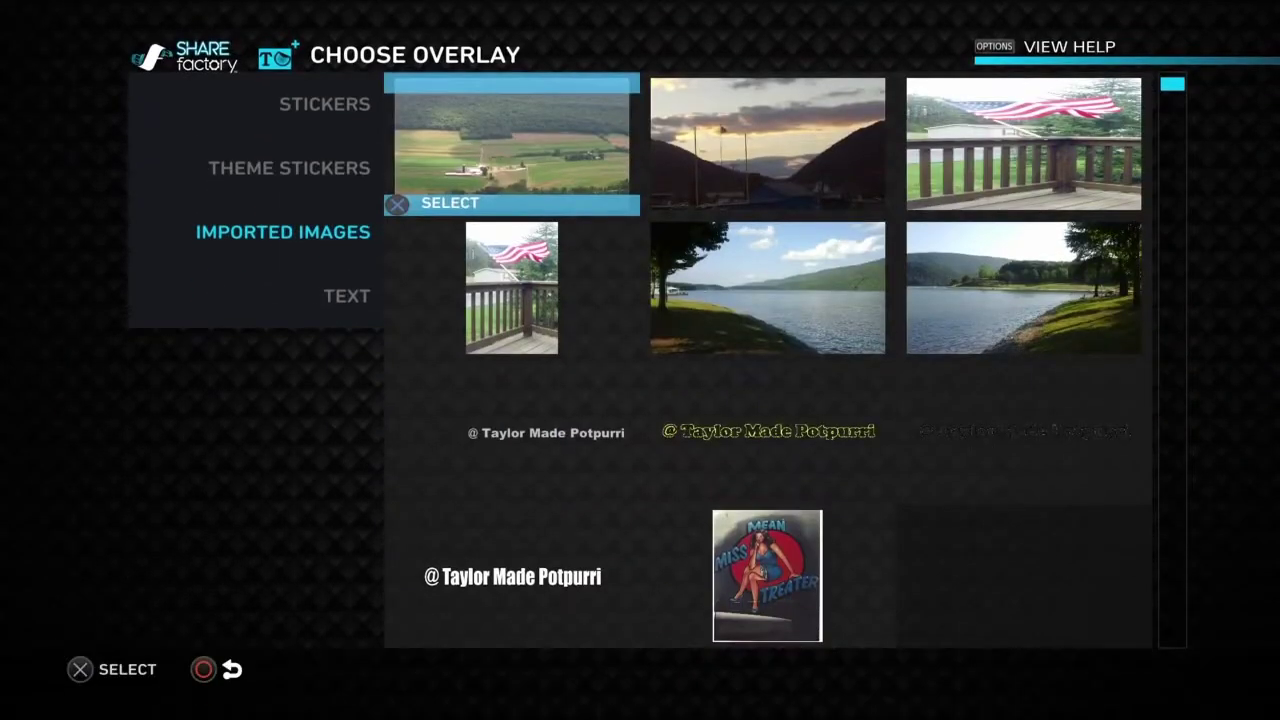
{"action": "key", "text": "Right"}
{"action": "key", "text": "Down"}
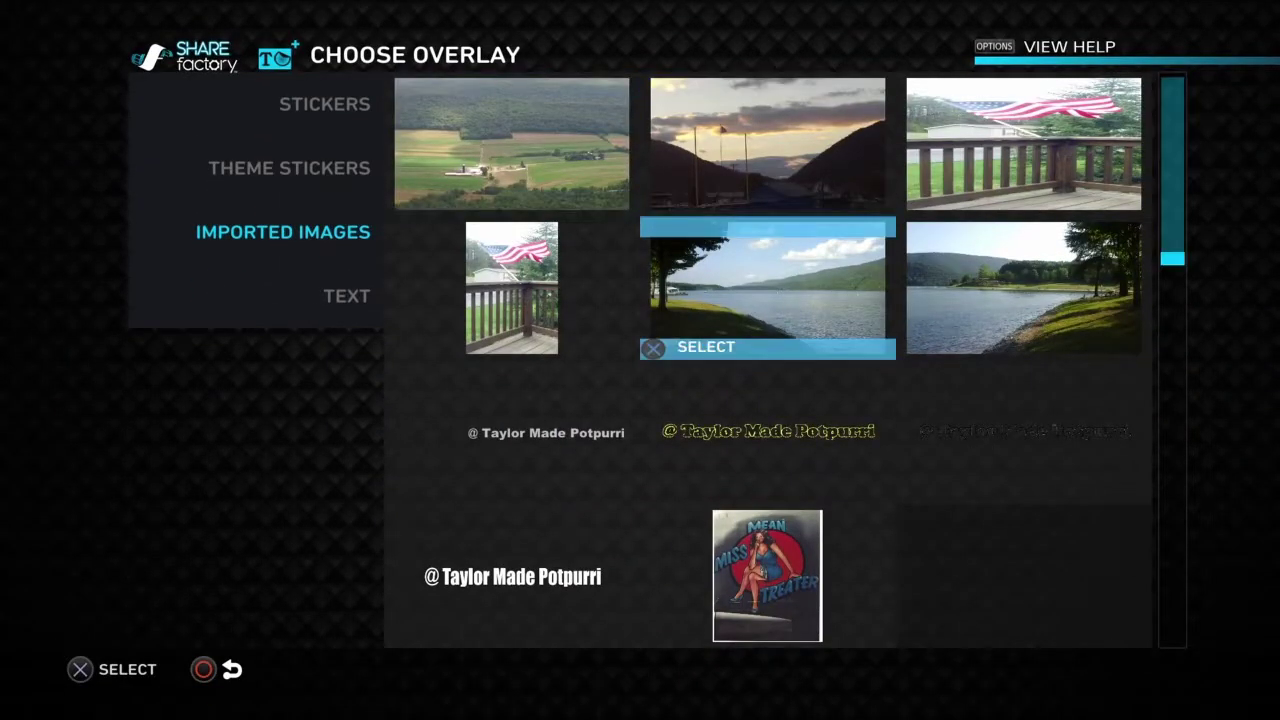
{"action": "key", "text": "Right"}
{"action": "key", "text": "Return"}
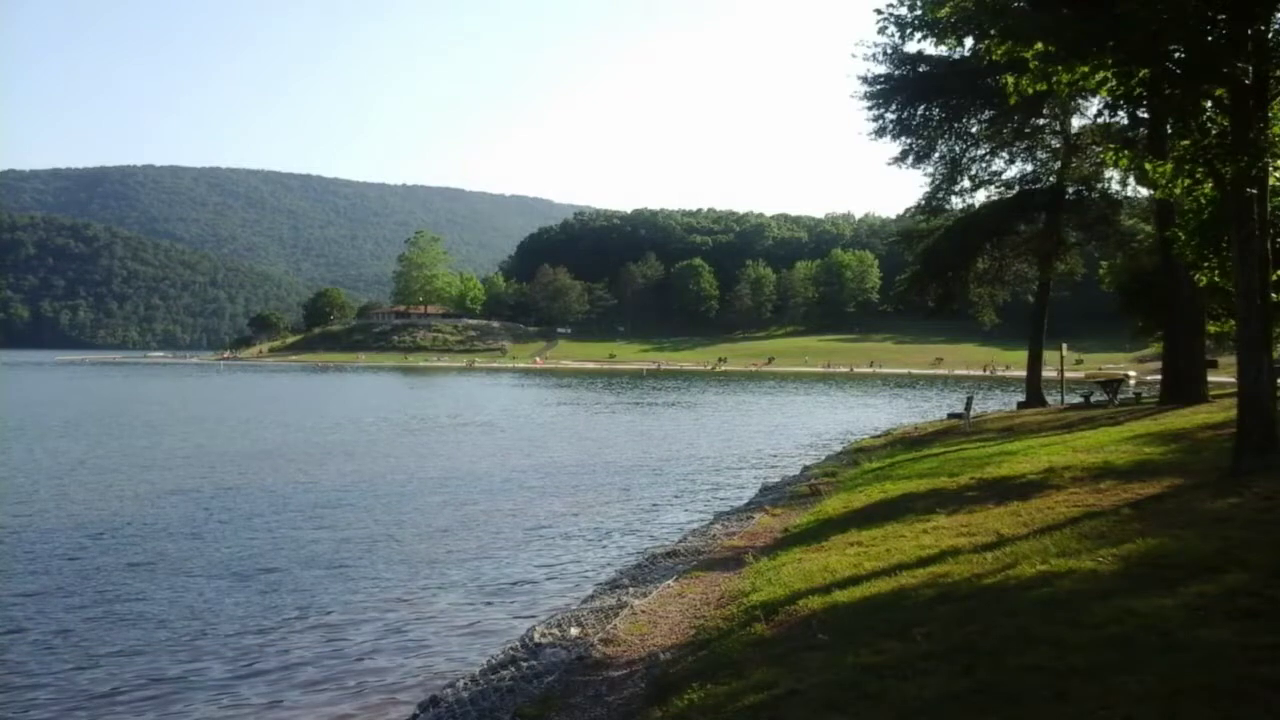
{"action": "key", "text": "Escape"}
{"action": "key", "text": "Escape"}
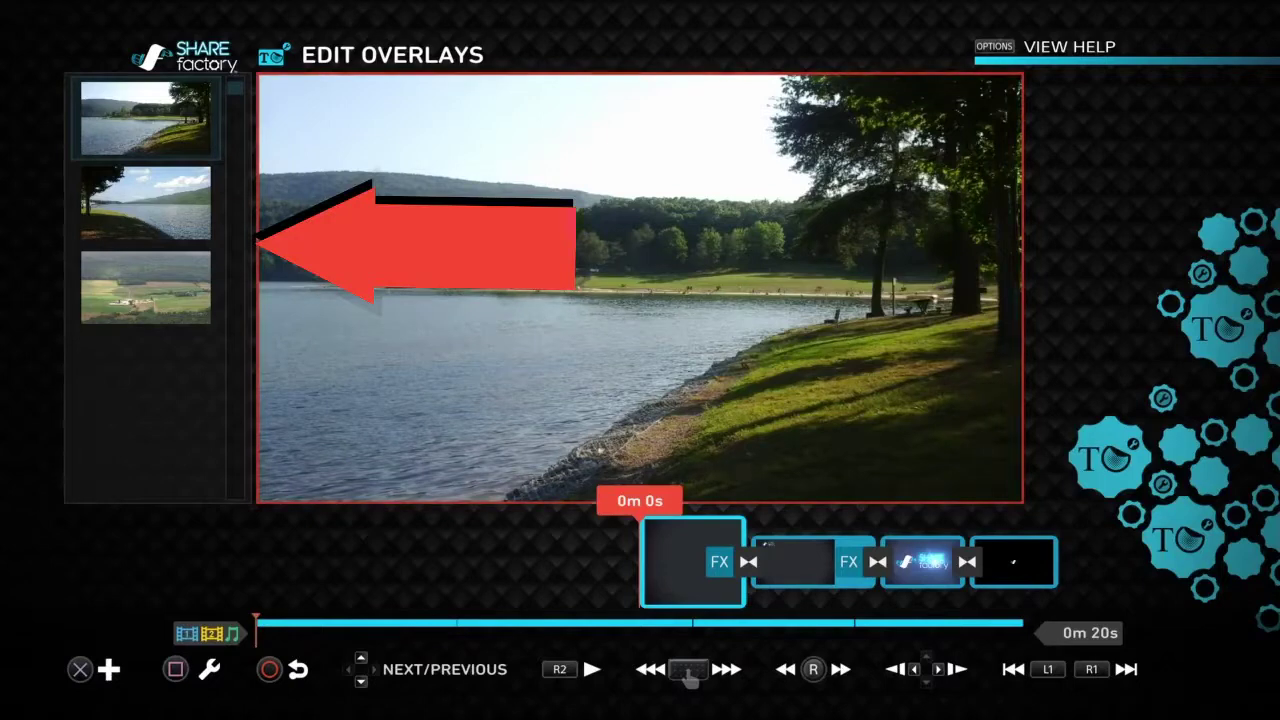
{"action": "key", "text": "Escape"}
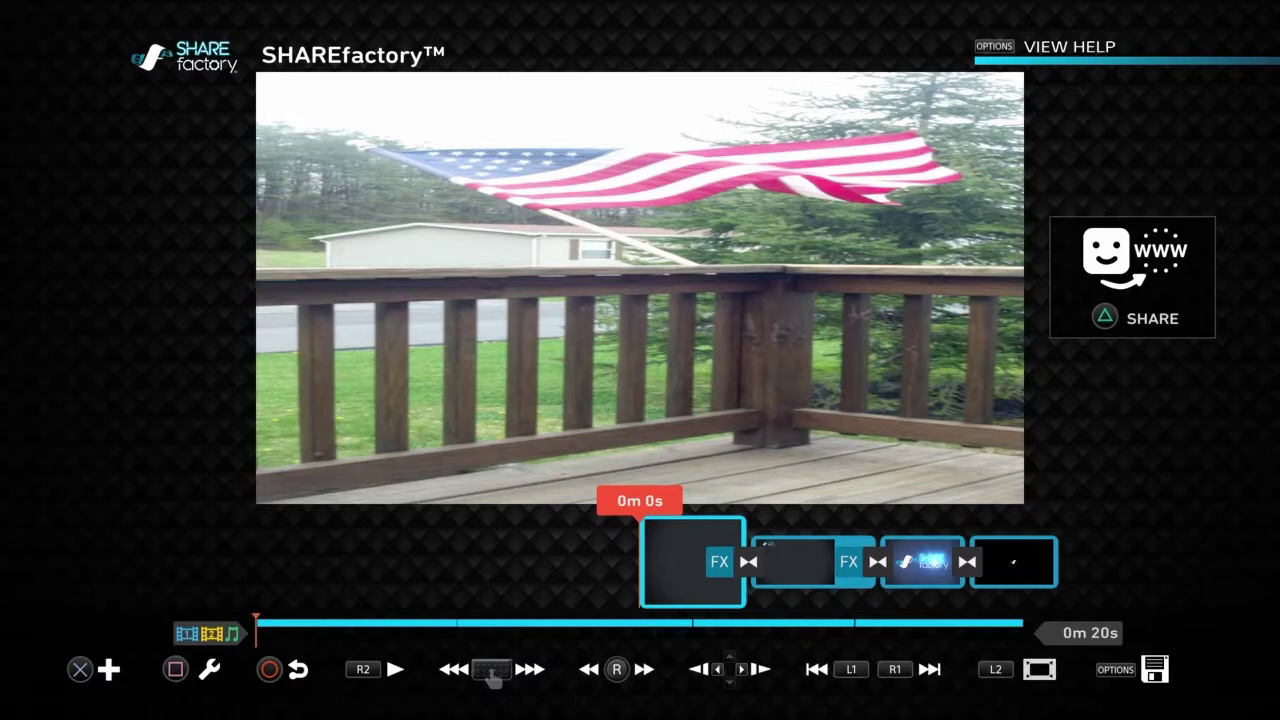
Add the imported portrait-format flag picture as another overlay on the first clip.
{"action": "key", "text": "Return"}
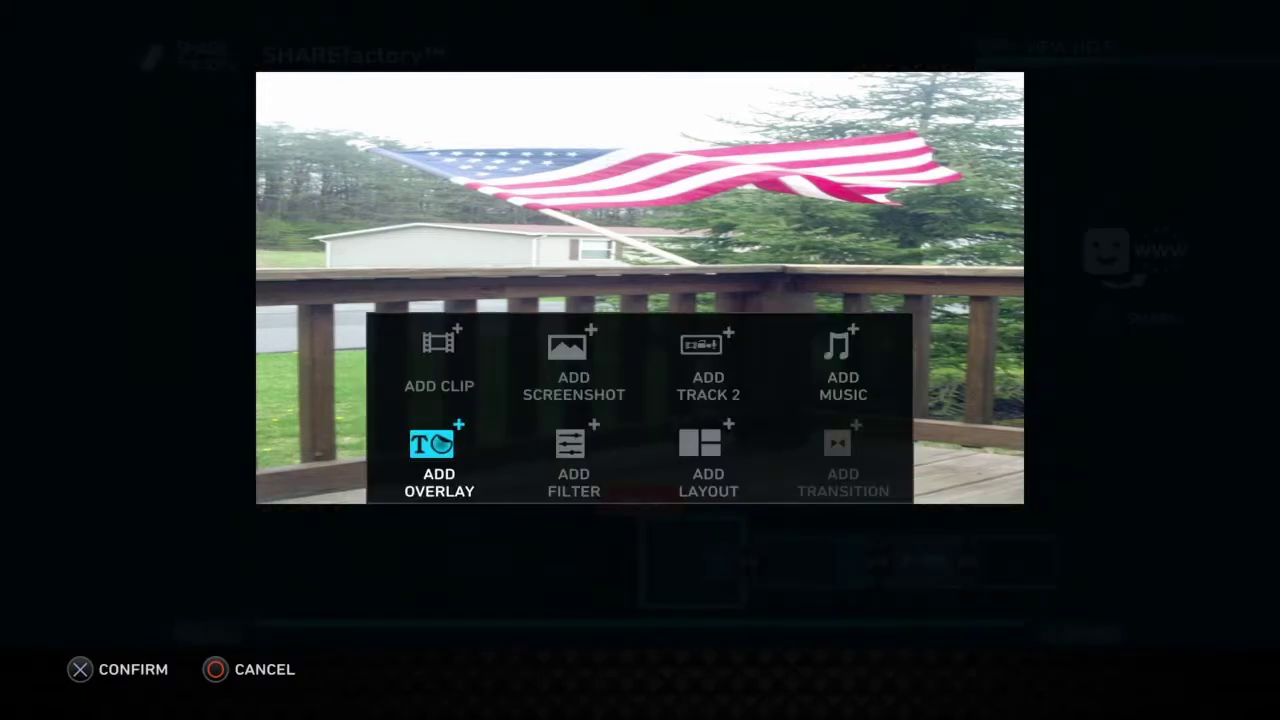
{"action": "key", "text": "Return"}
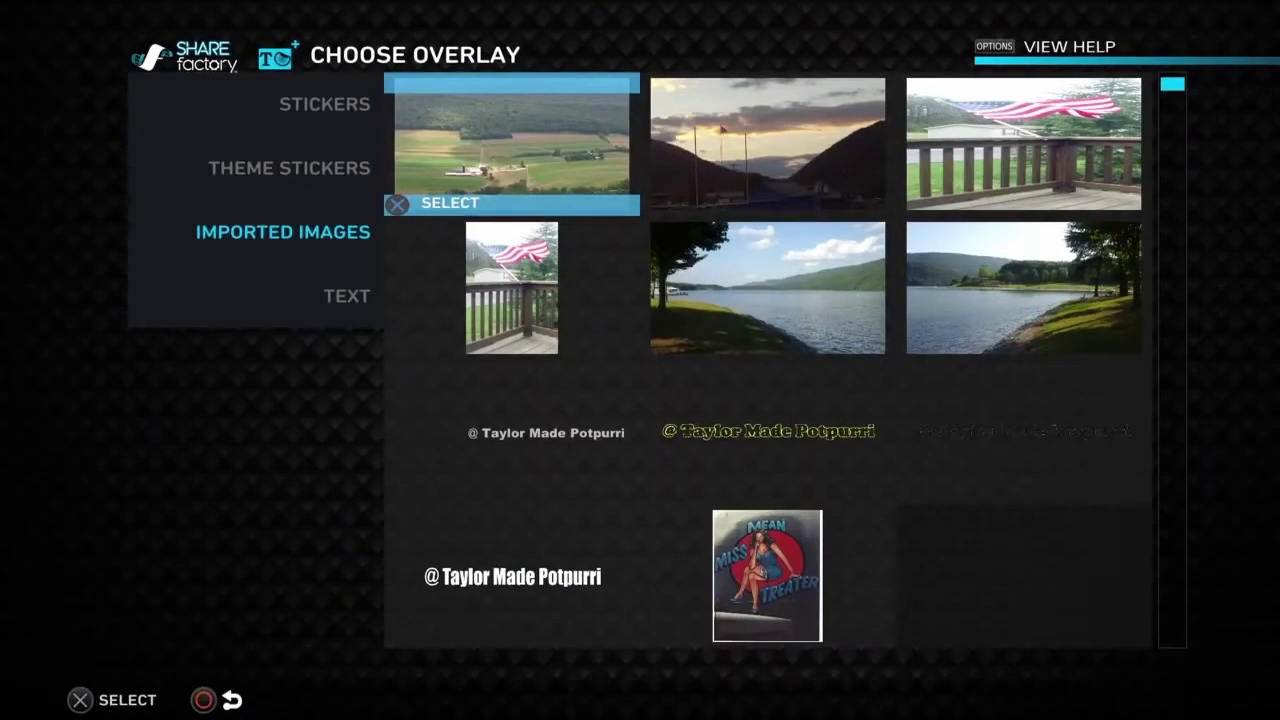
{"action": "key", "text": "Down"}
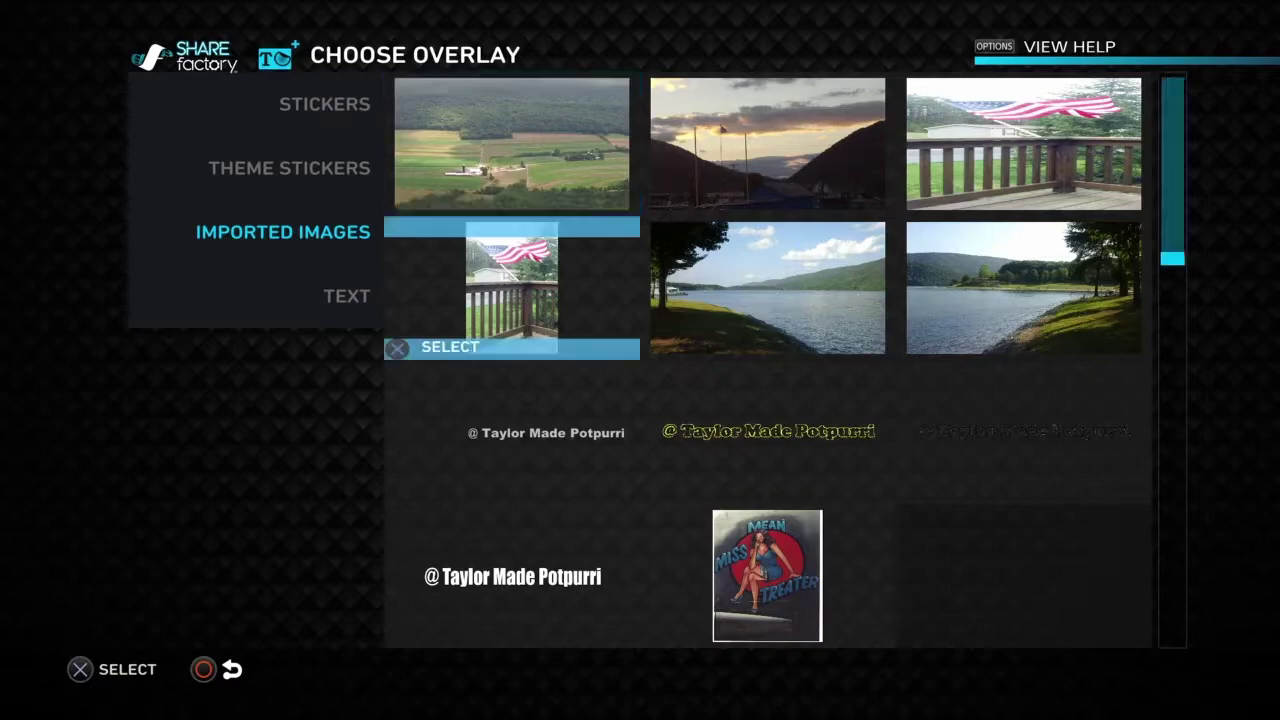
{"action": "key", "text": "Return"}
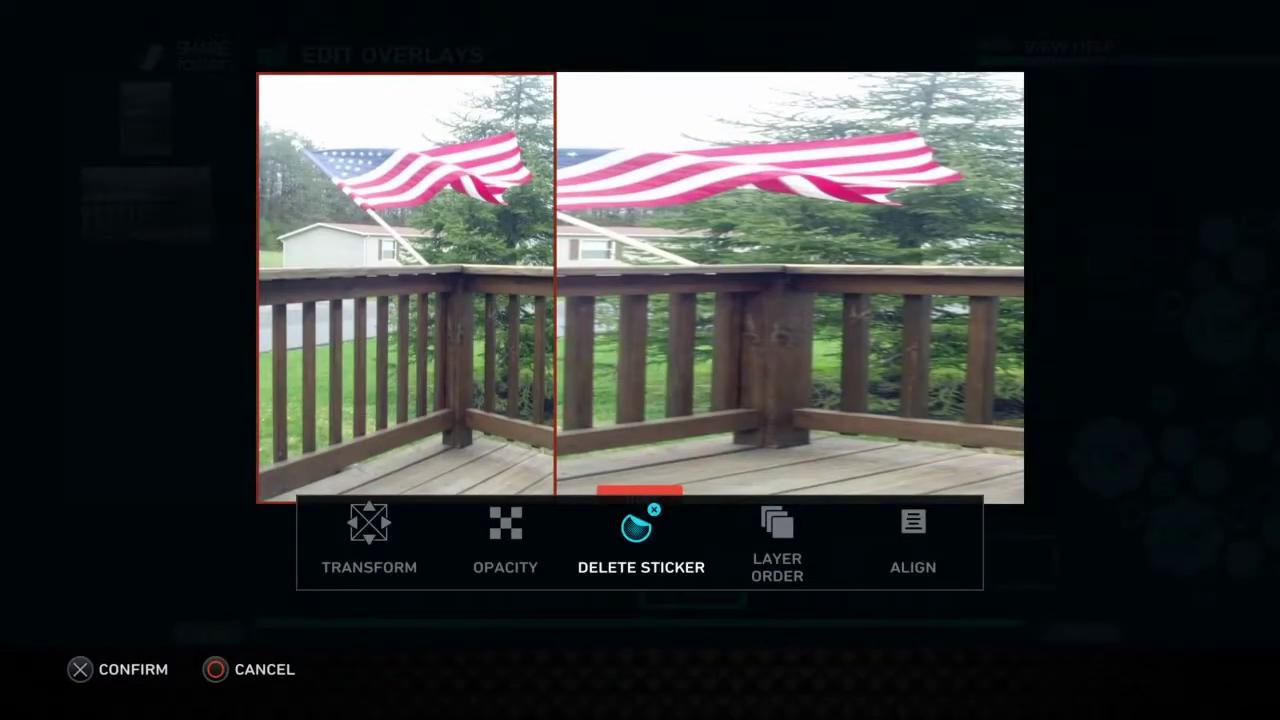
Align the portrait flag overlay to the center of the frame.
{"action": "key", "text": "Right"}
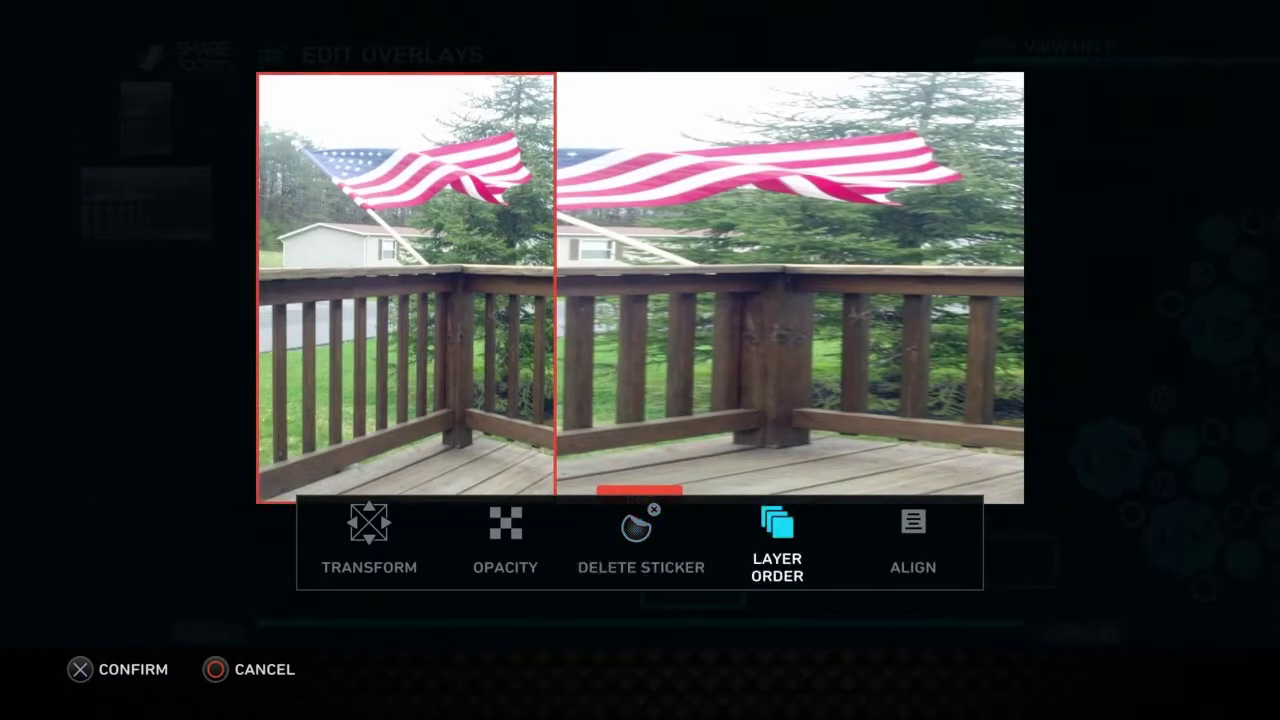
{"action": "key", "text": "Right"}
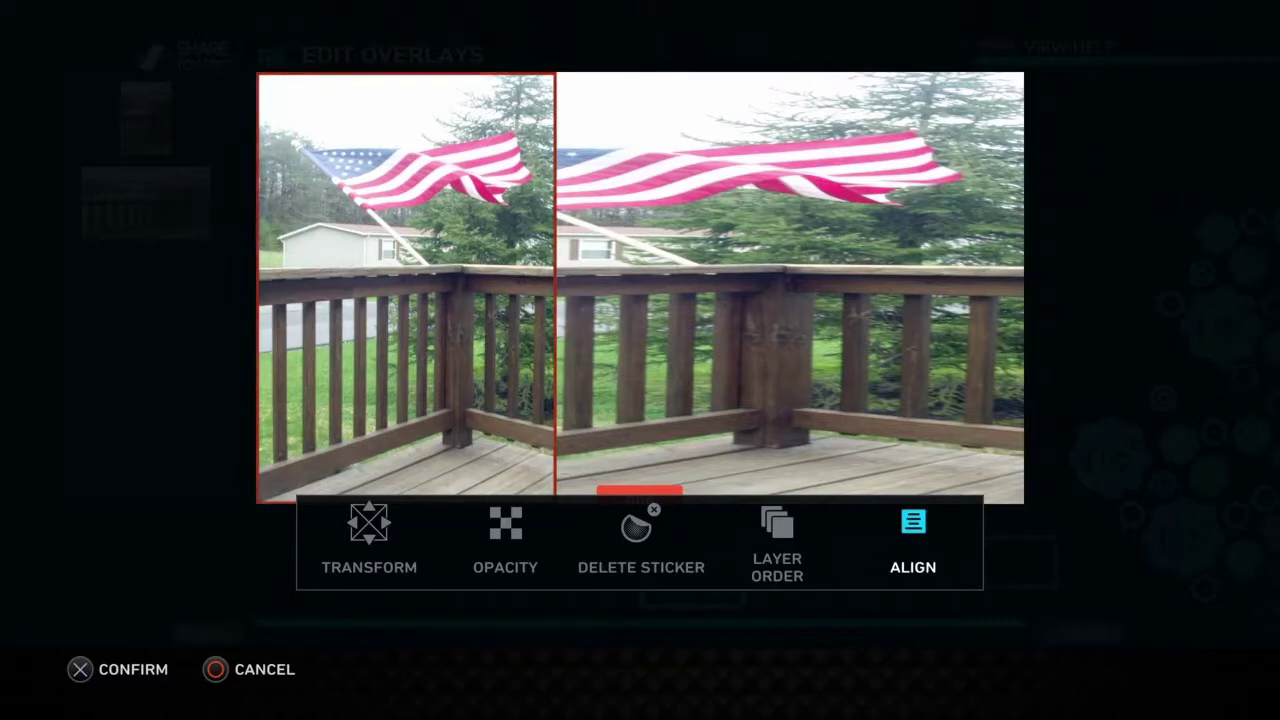
{"action": "key", "text": "Return"}
{"action": "key", "text": "Right"}
{"action": "key", "text": "Return"}
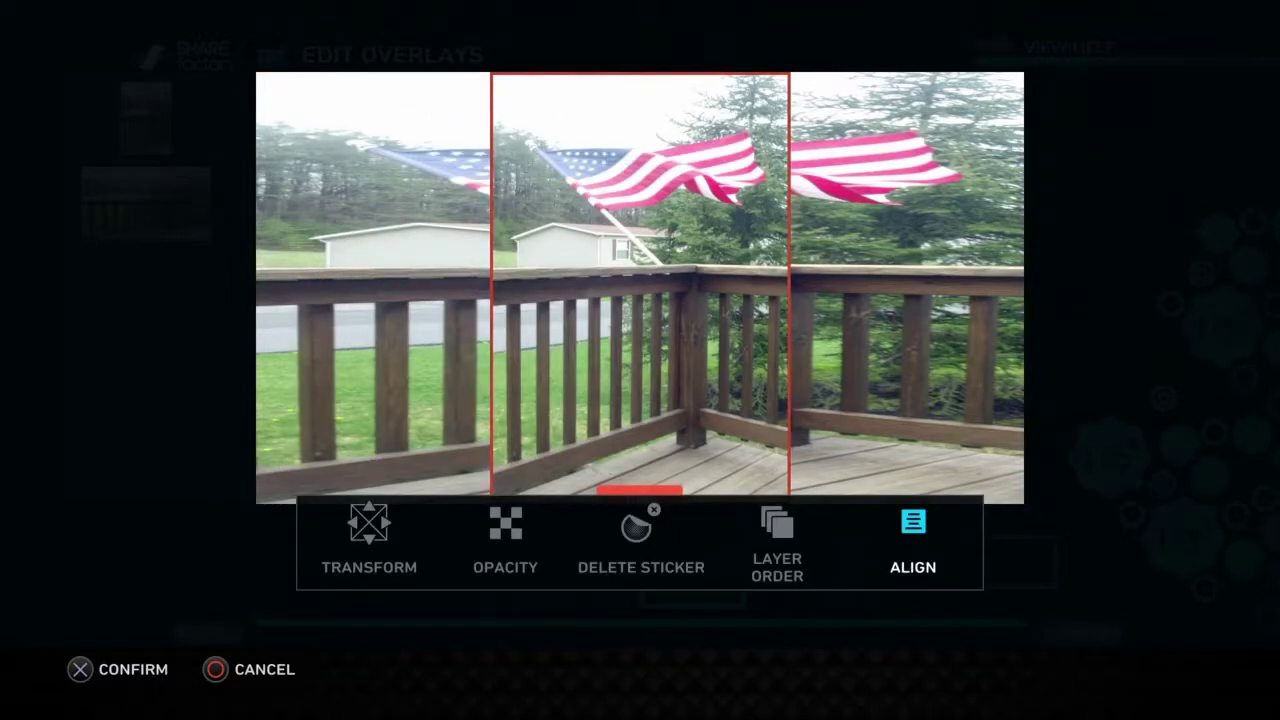
{"action": "key", "text": "Escape"}
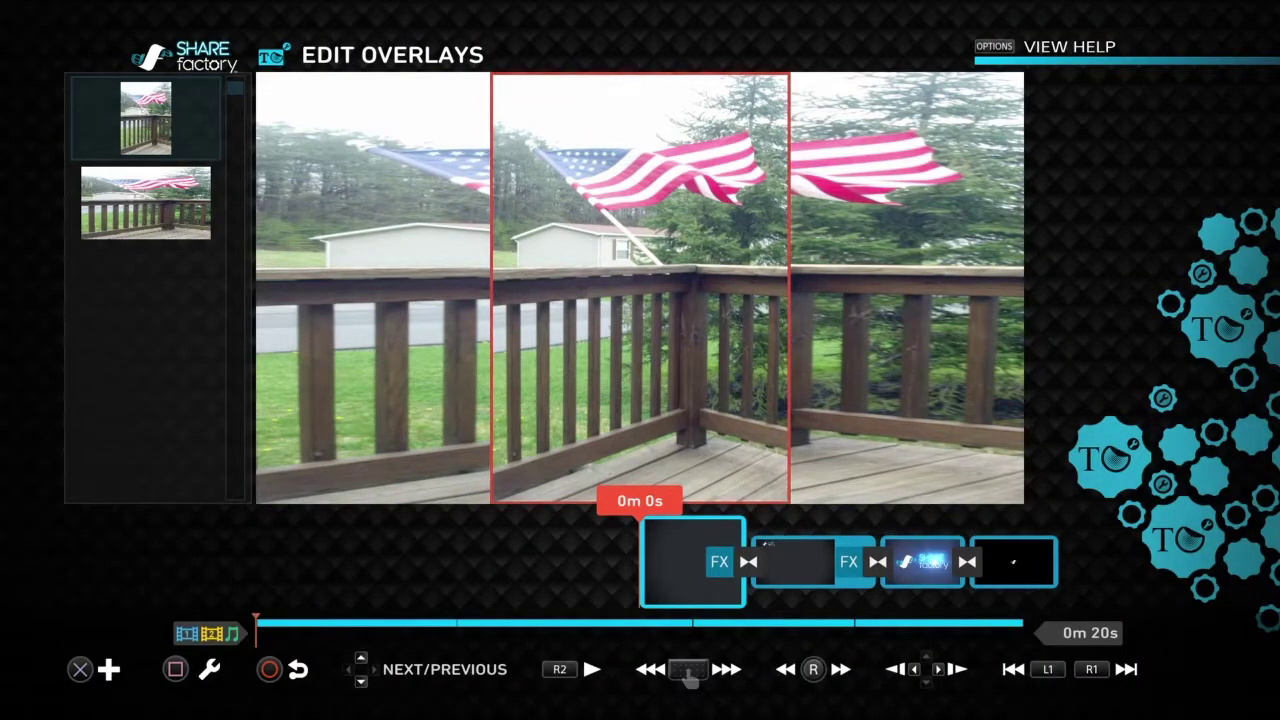
Review the transform controls of the centered portrait flag overlay and return to its editing options.
{"action": "key", "text": "Return"}
{"action": "key", "text": "Left"}
{"action": "key", "text": "Left"}
{"action": "key", "text": "Left"}
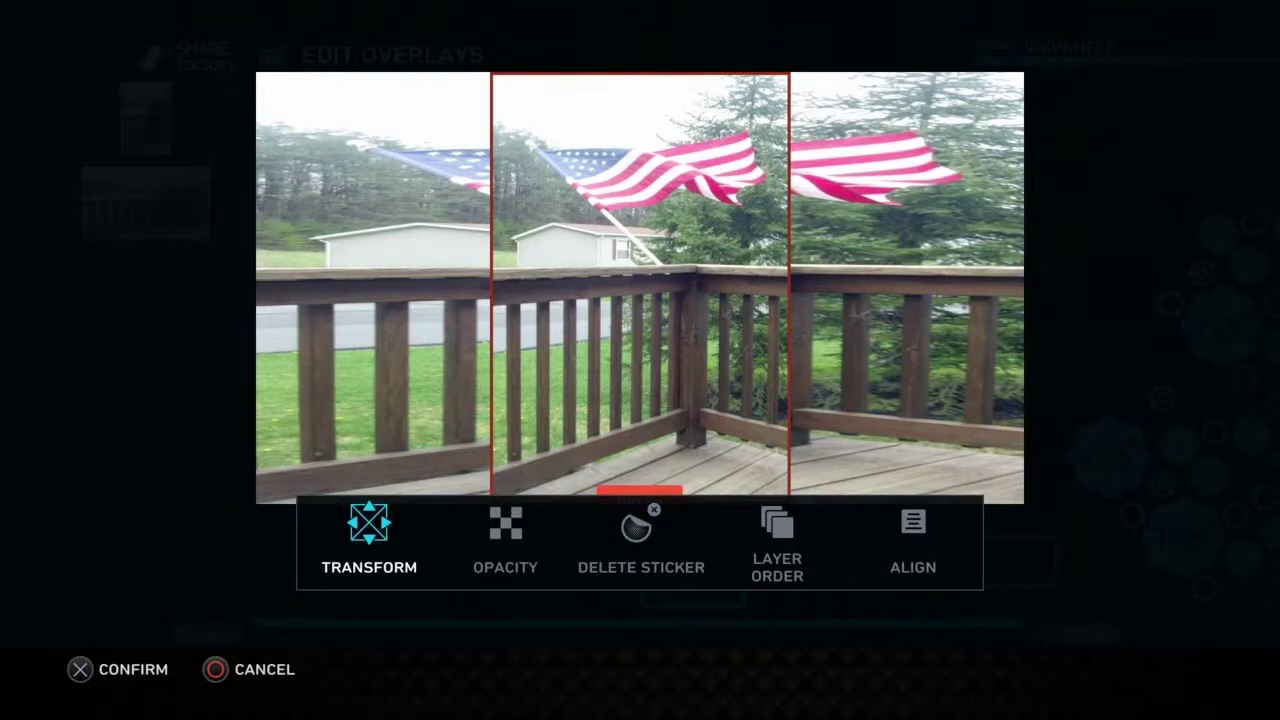
{"action": "key", "text": "Return"}
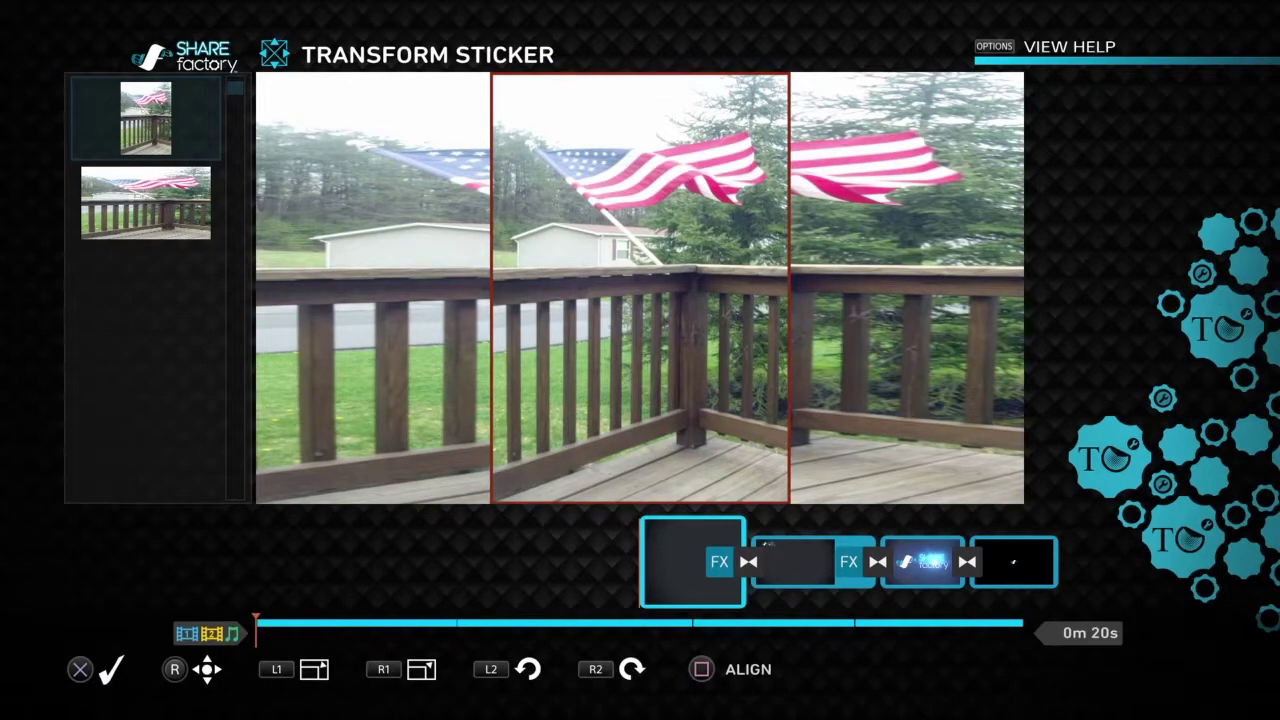
{"action": "key", "text": "Return"}
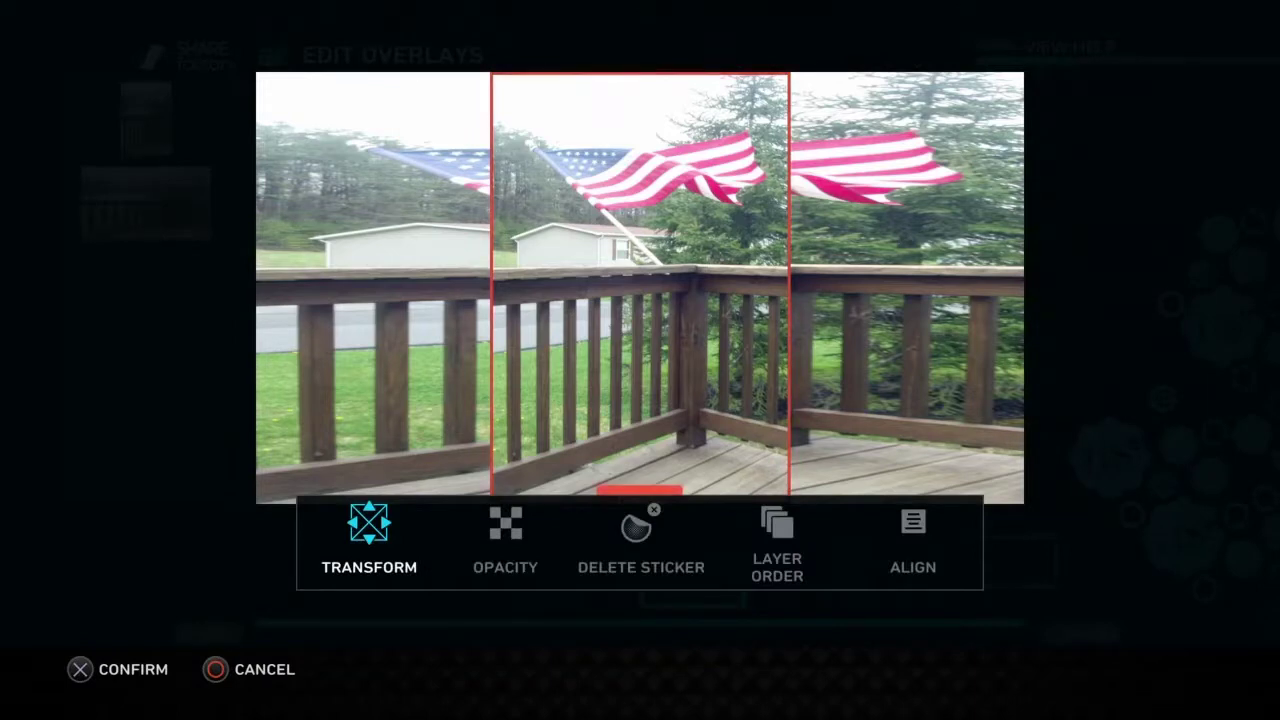
Delete the centered portrait flag sticker from the first clip.
{"action": "key", "text": "Right"}
{"action": "key", "text": "Right"}
{"action": "key", "text": "Return"}
{"action": "key", "text": "Return"}
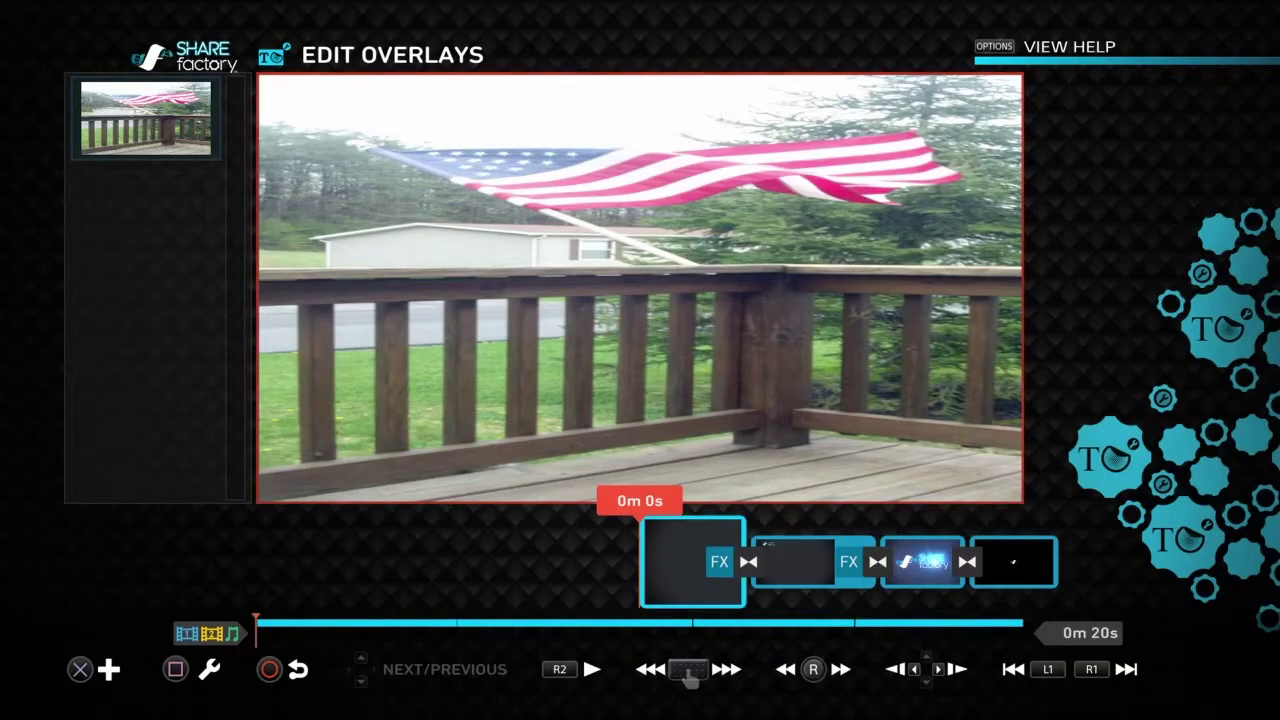
Play the first clip from its start and pause near its end at 0m 5s.
{"action": "key", "text": "space"}
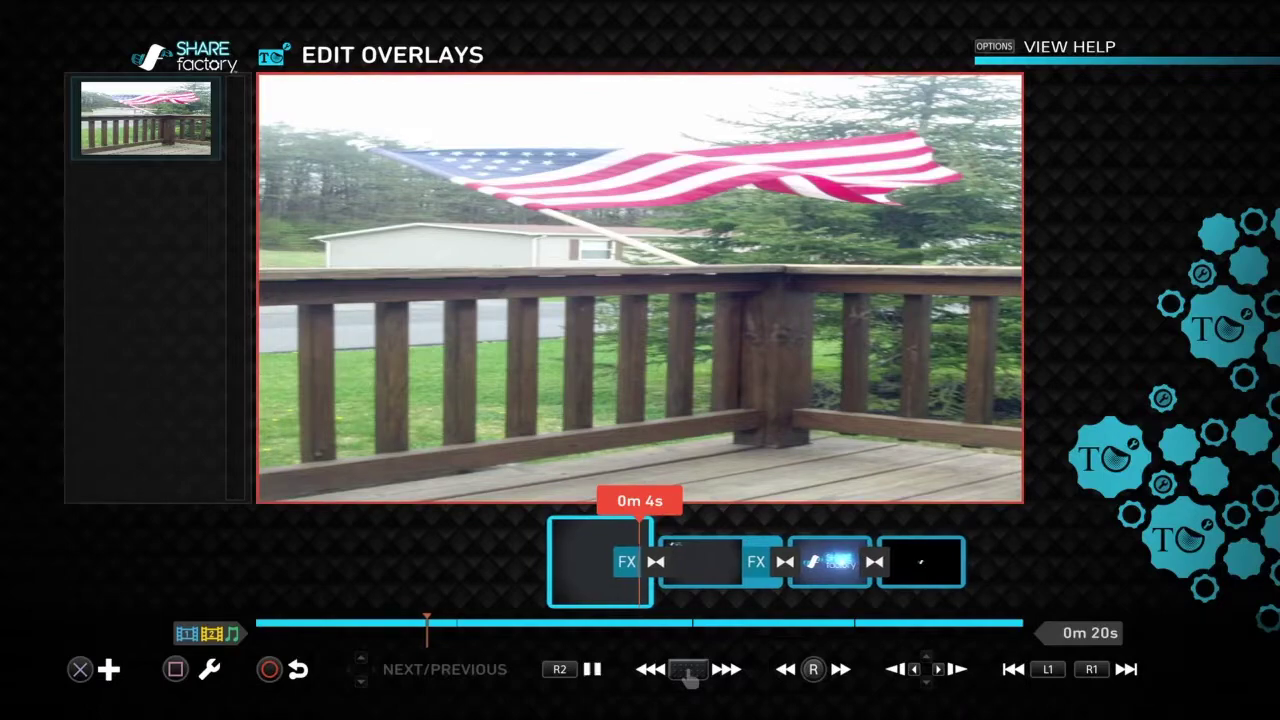
{"action": "key", "text": "space"}
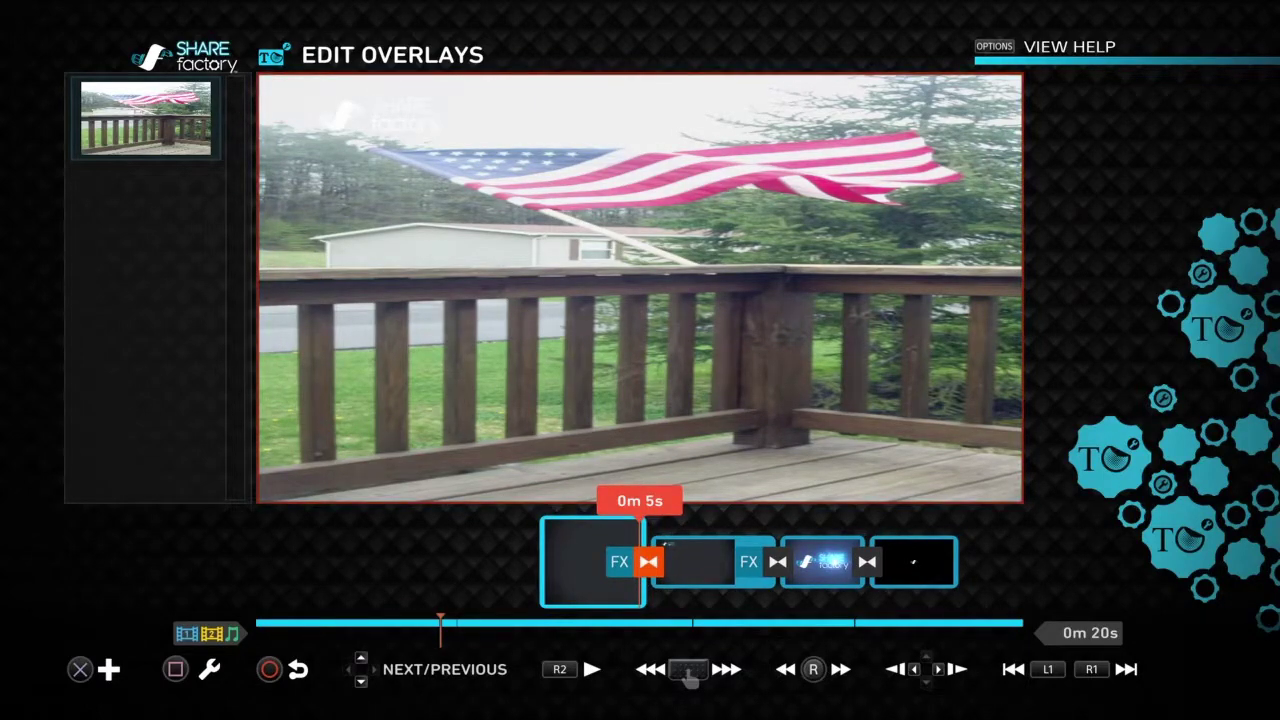
{"action": "key", "text": "Return"}
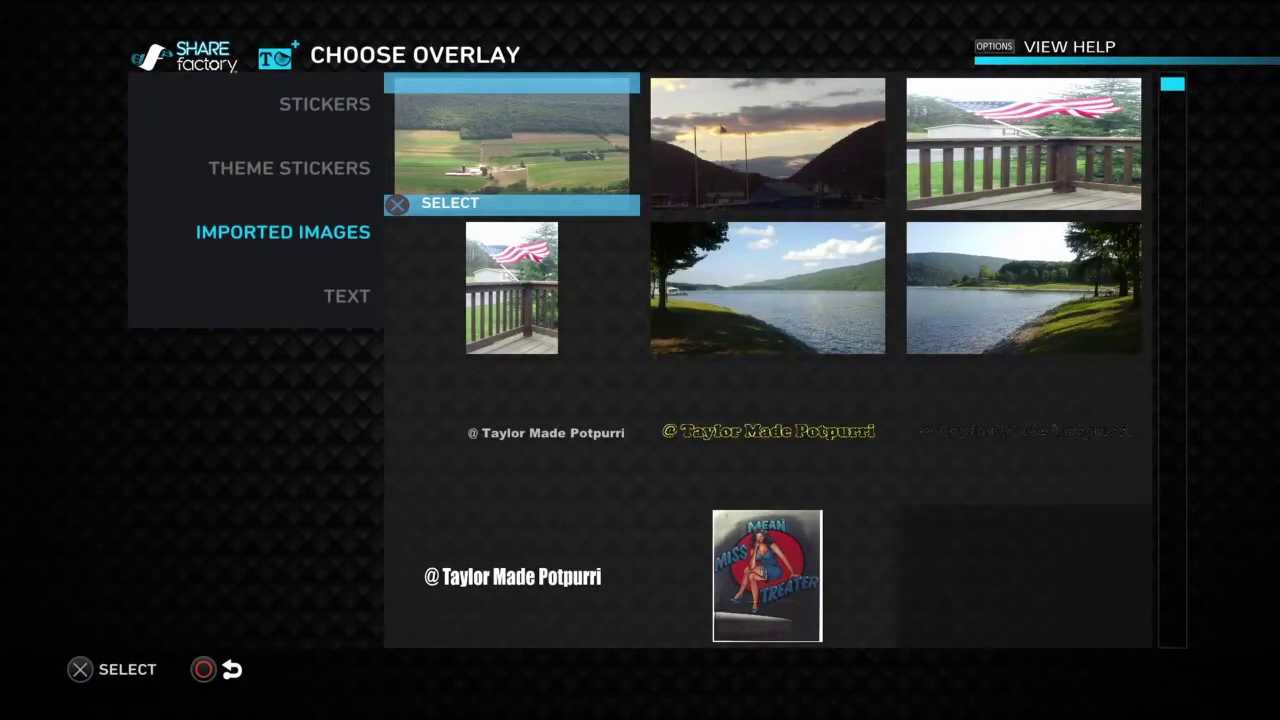
{"action": "key", "text": "Escape"}
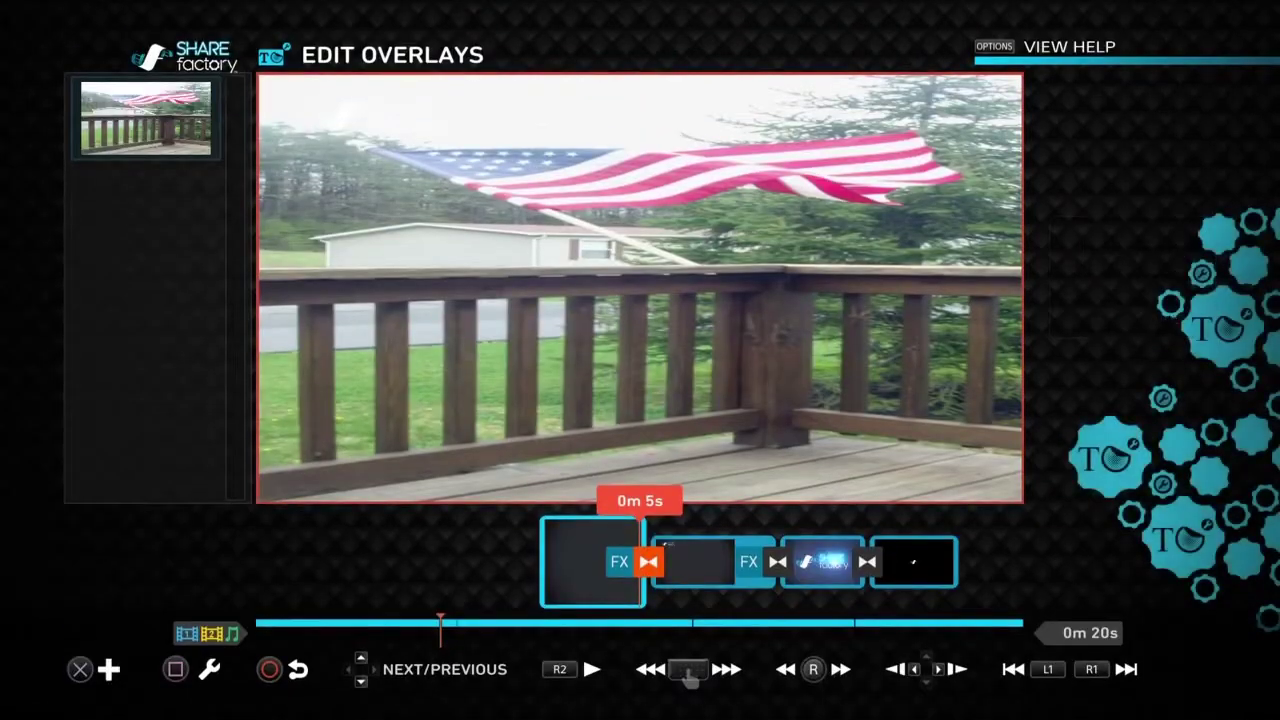
{"action": "key", "text": "Escape"}
{"action": "key", "text": "t"}
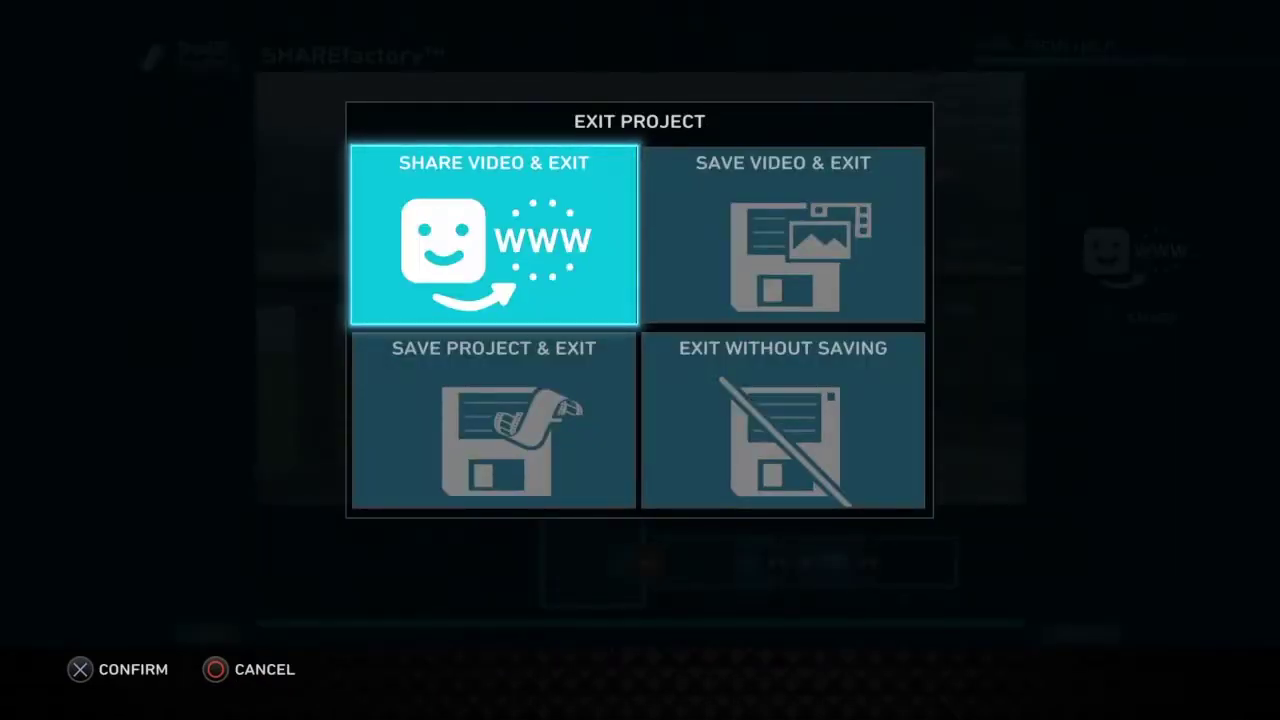
{"action": "key", "text": "Escape"}
Add the Solid Color screenshot from the category list to the timeline after the first clip.
{"action": "key", "text": "Return"}
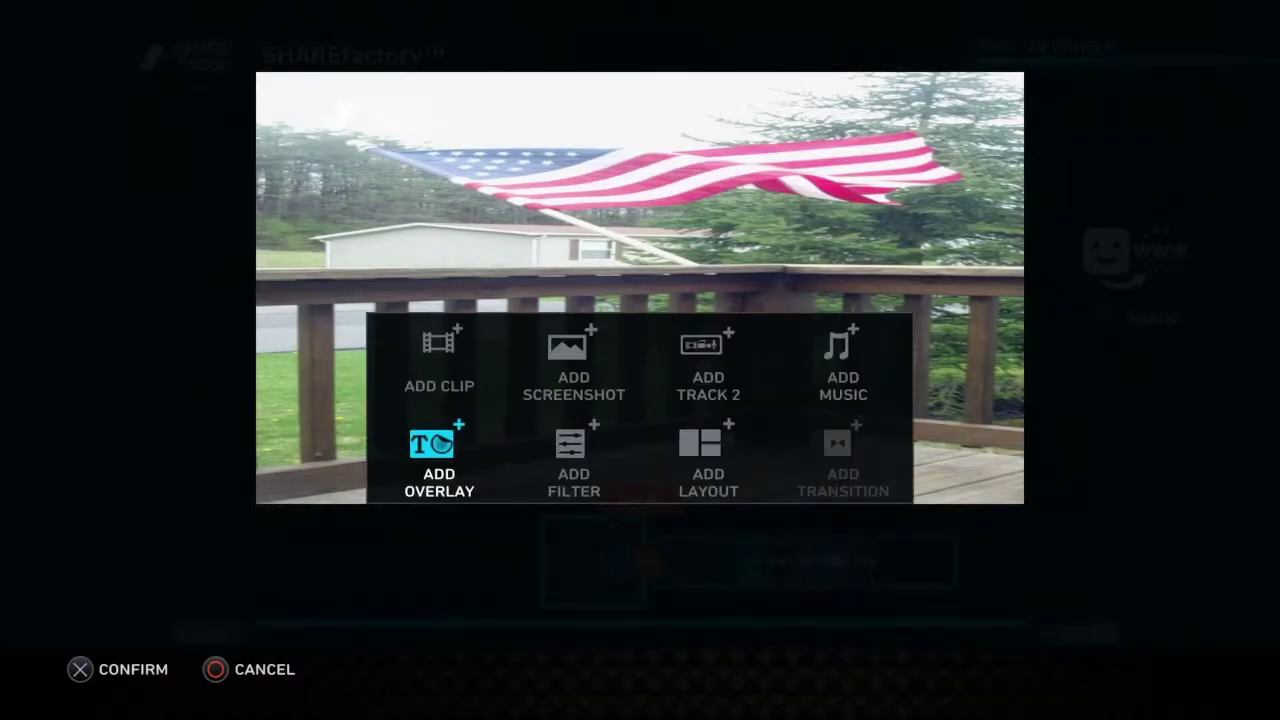
{"action": "key", "text": "Up"}
{"action": "key", "text": "Right"}
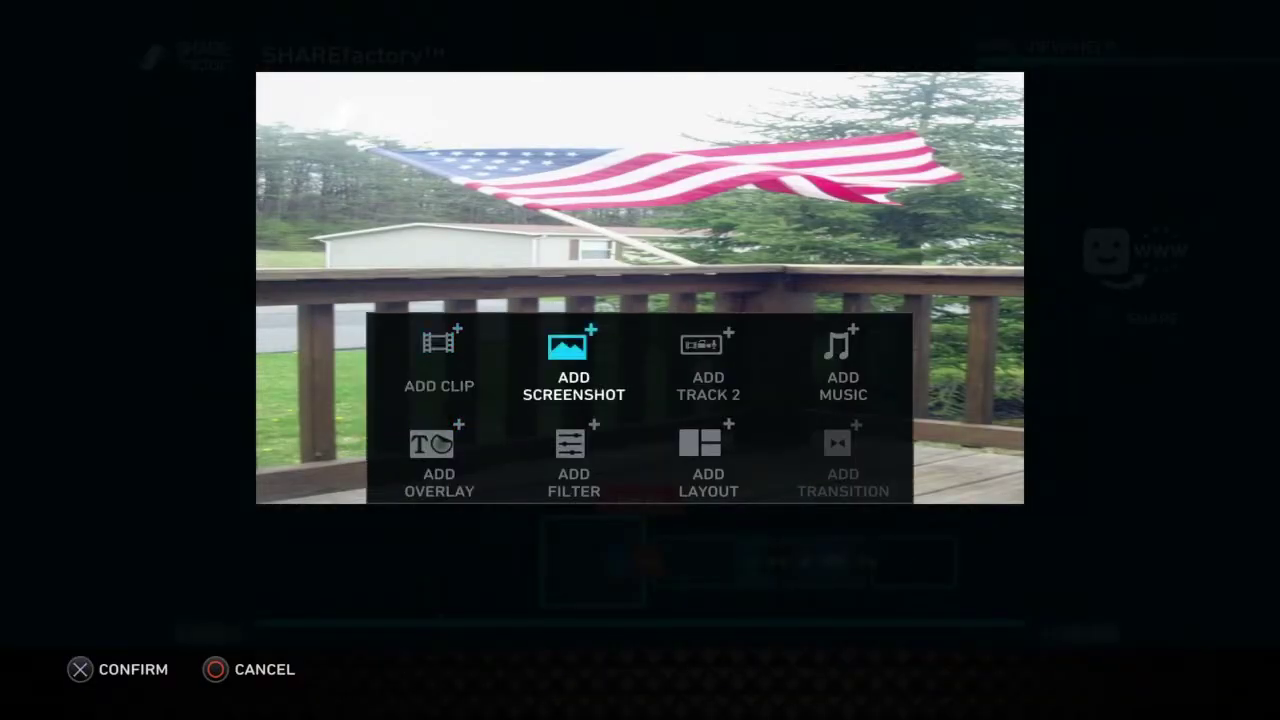
{"action": "key", "text": "Return"}
{"action": "key", "text": "Right"}
{"action": "key", "text": "Right"}
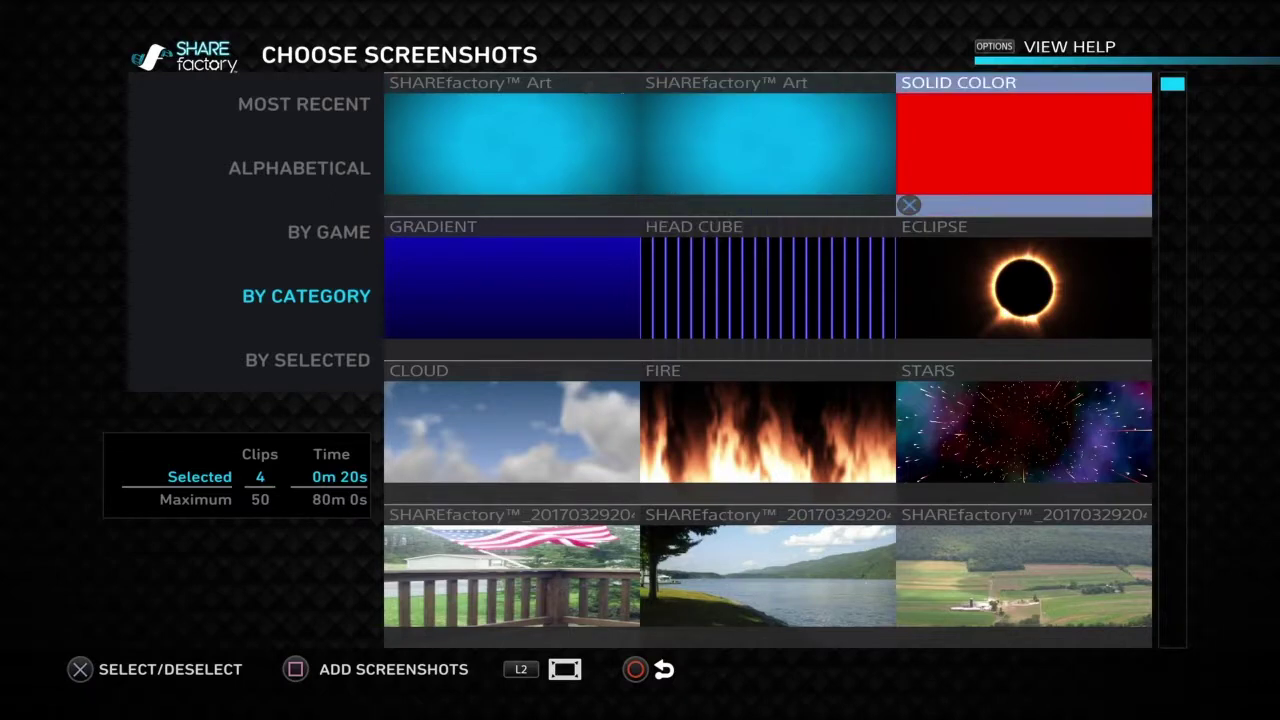
{"action": "key", "text": "Return"}
{"action": "key", "text": "square"}
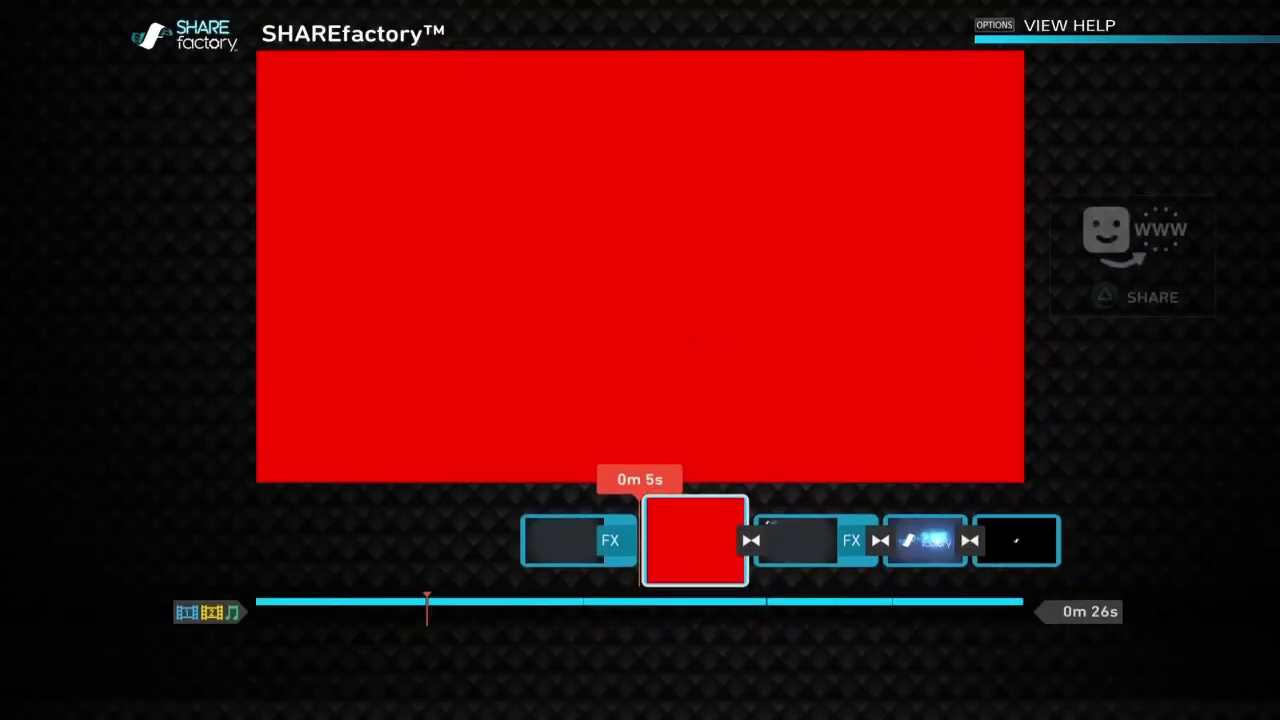
Move the playhead to 0m 6s on the solid red clip and open its color settings.
{"action": "key", "text": "Right"}
{"action": "key", "text": "Right"}
{"action": "key", "text": "Right"}
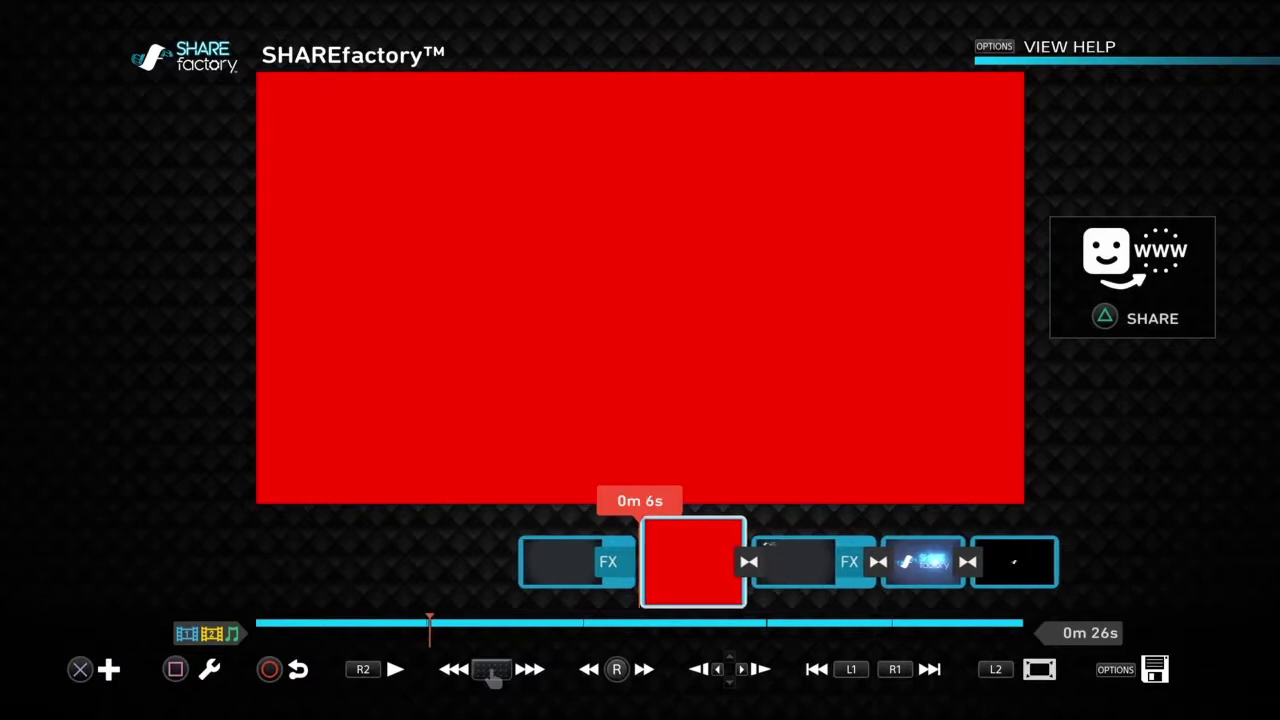
{"action": "key", "text": "Return"}
{"action": "key", "text": "Right"}
{"action": "key", "text": "Right"}
{"action": "key", "text": "Right"}
{"action": "key", "text": "Right"}
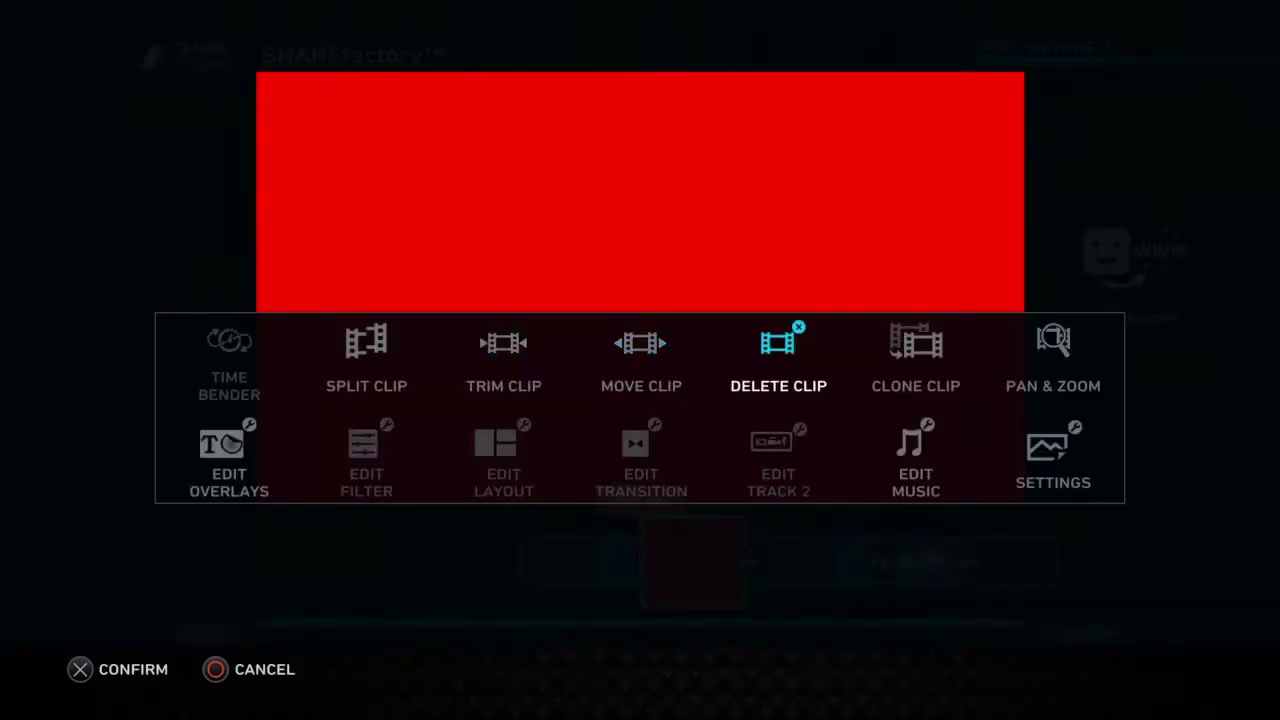
{"action": "key", "text": "Down"}
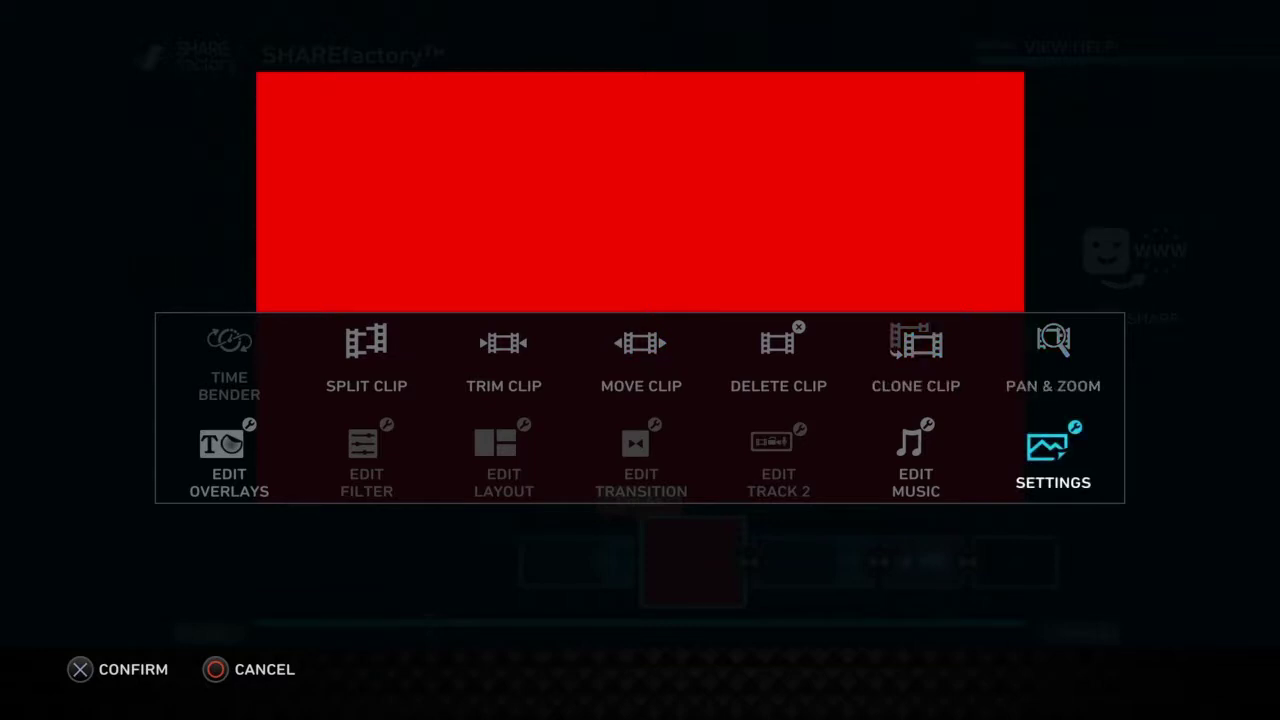
{"action": "key", "text": "Return"}
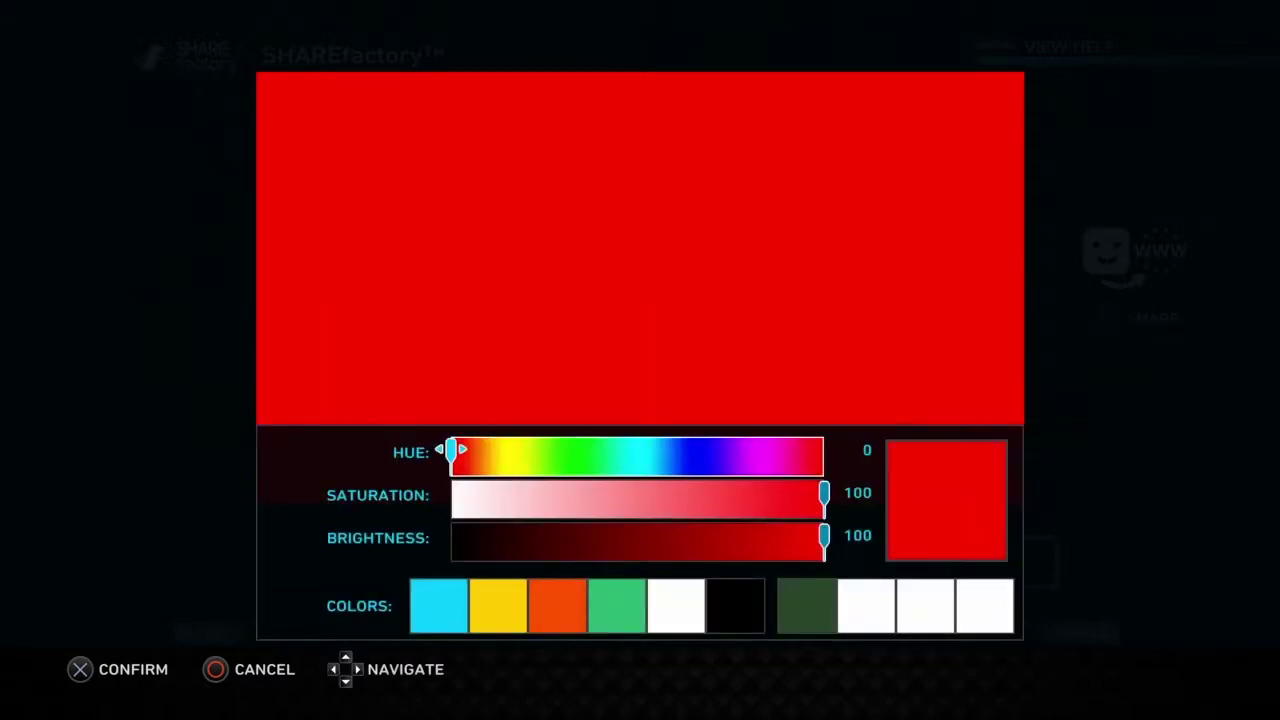
Try a green hue of 159 for the solid color clip.
{"action": "key", "text": "Right"}
{"action": "key", "text": "Right"}
{"action": "key", "text": "Right"}
{"action": "key", "text": "Right"}
{"action": "key", "text": "Right"}
{"action": "key", "text": "Right"}
{"action": "key", "text": "Right"}
{"action": "key", "text": "Right"}
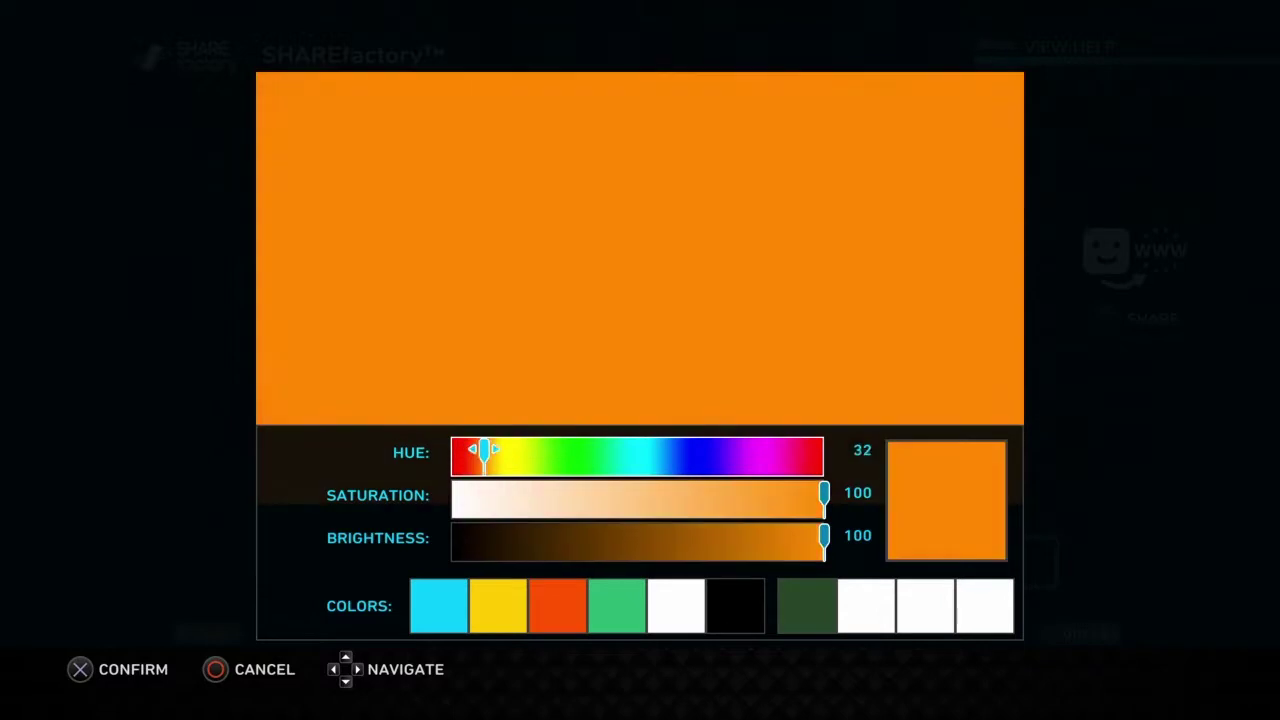
{"action": "key", "text": "Left"}
Apply the light blue preset color to the solid color clip.
{"action": "key", "text": "Down"}
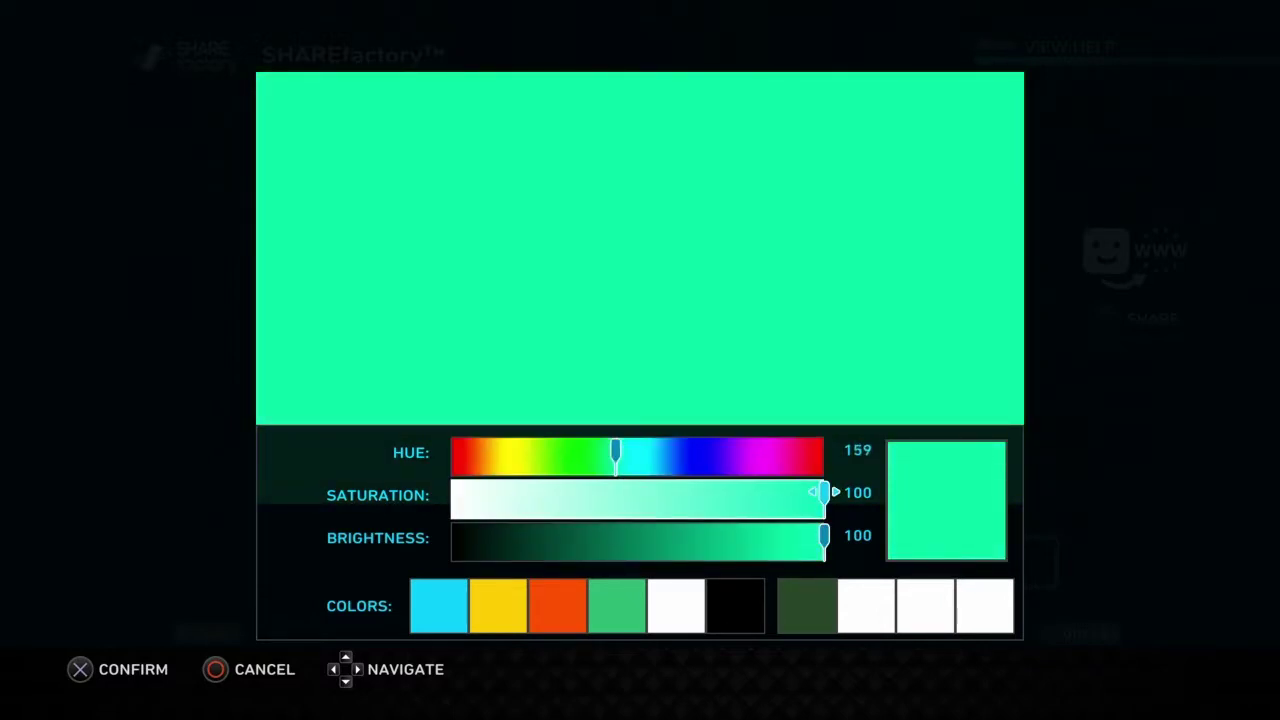
{"action": "key", "text": "Down"}
{"action": "key", "text": "Down"}
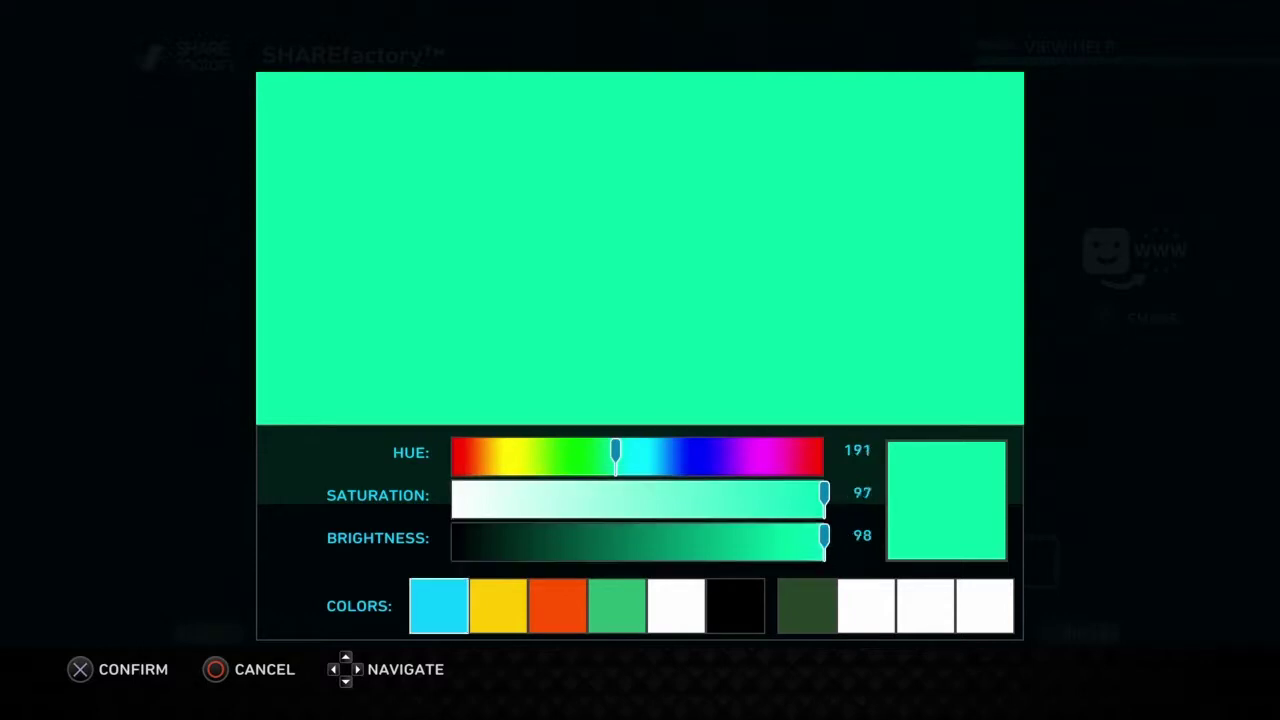
{"action": "key", "text": "Return"}
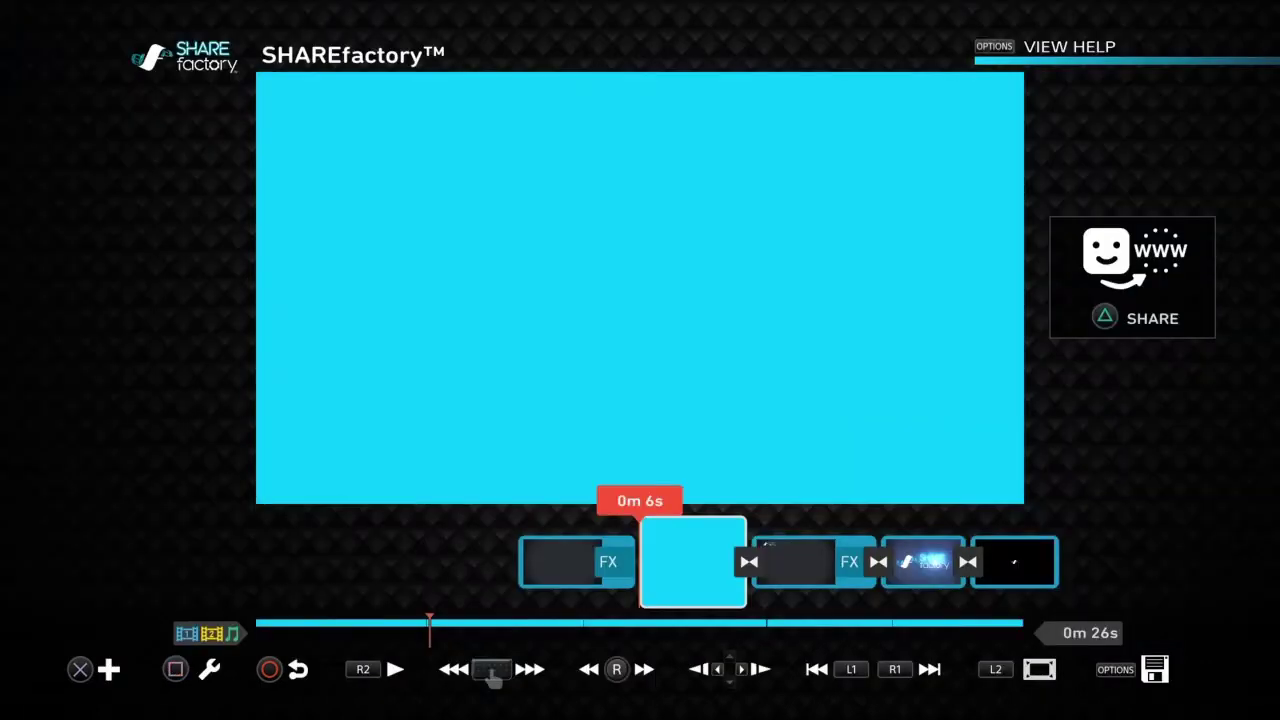
Add the imported portrait-format flag picture as an overlay on the light blue clip.
{"action": "key", "text": "Return"}
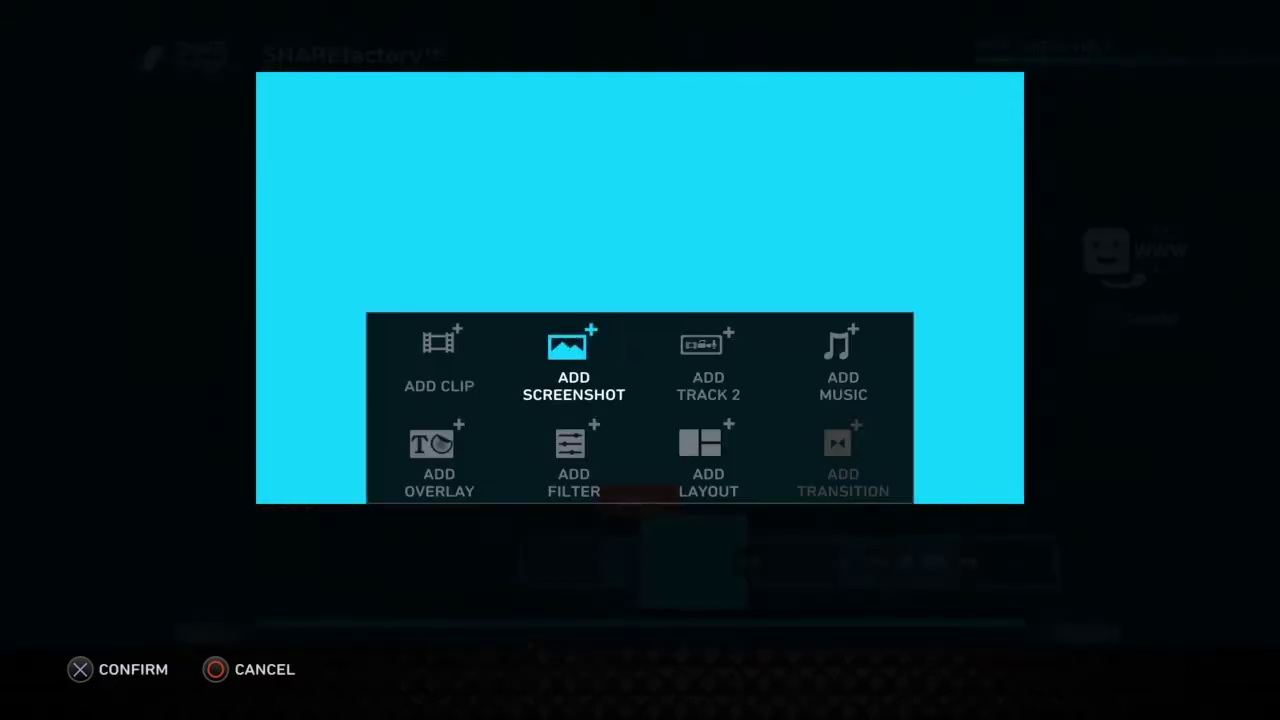
{"action": "key", "text": "Left"}
{"action": "key", "text": "Down"}
{"action": "key", "text": "Return"}
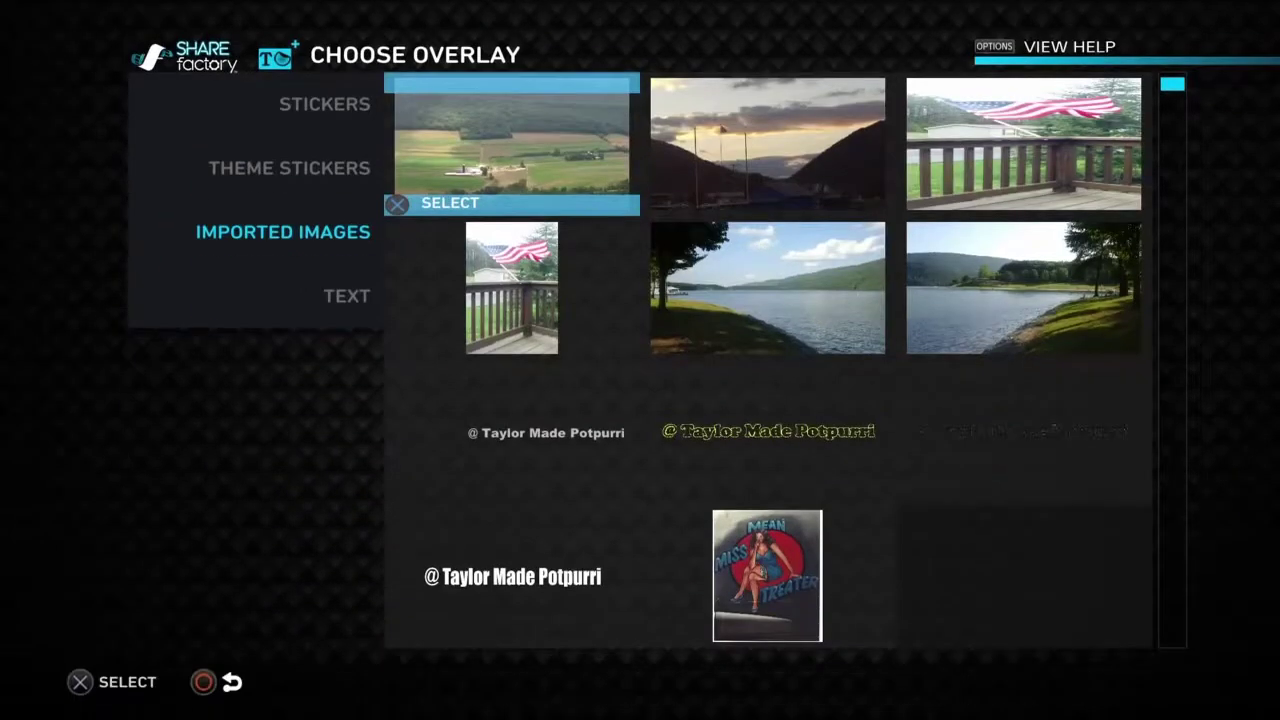
{"action": "key", "text": "Down"}
{"action": "key", "text": "Return"}
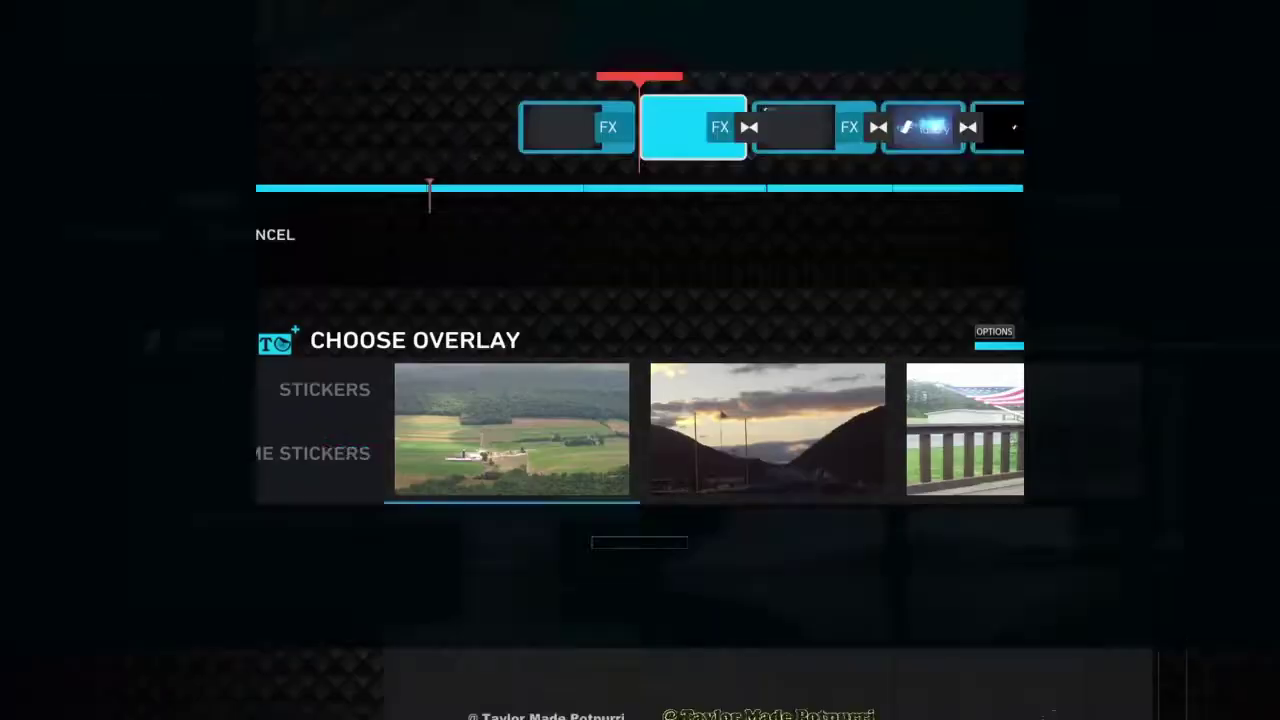
Align the portrait flag overlay to the center of the light blue background.
{"action": "key", "text": "Right"}
{"action": "key", "text": "Right"}
{"action": "key", "text": "Return"}
{"action": "key", "text": "Right"}
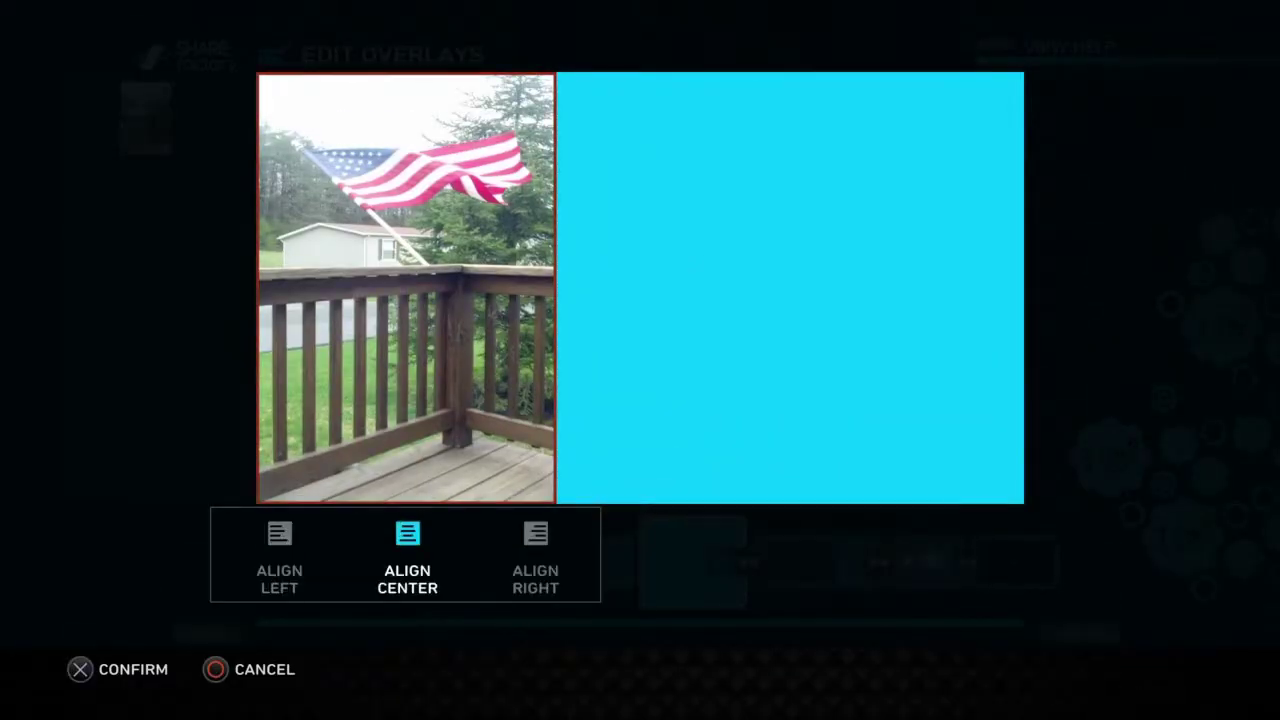
{"action": "key", "text": "Return"}
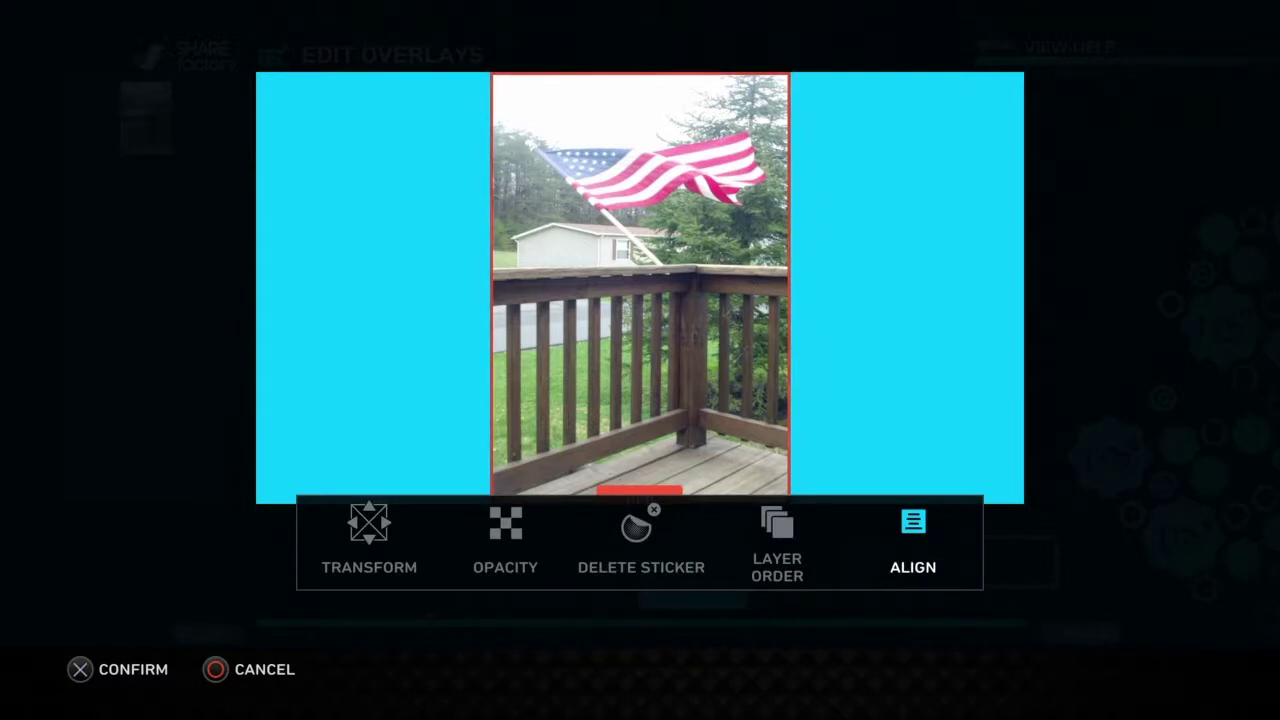
{"action": "key", "text": "Return"}
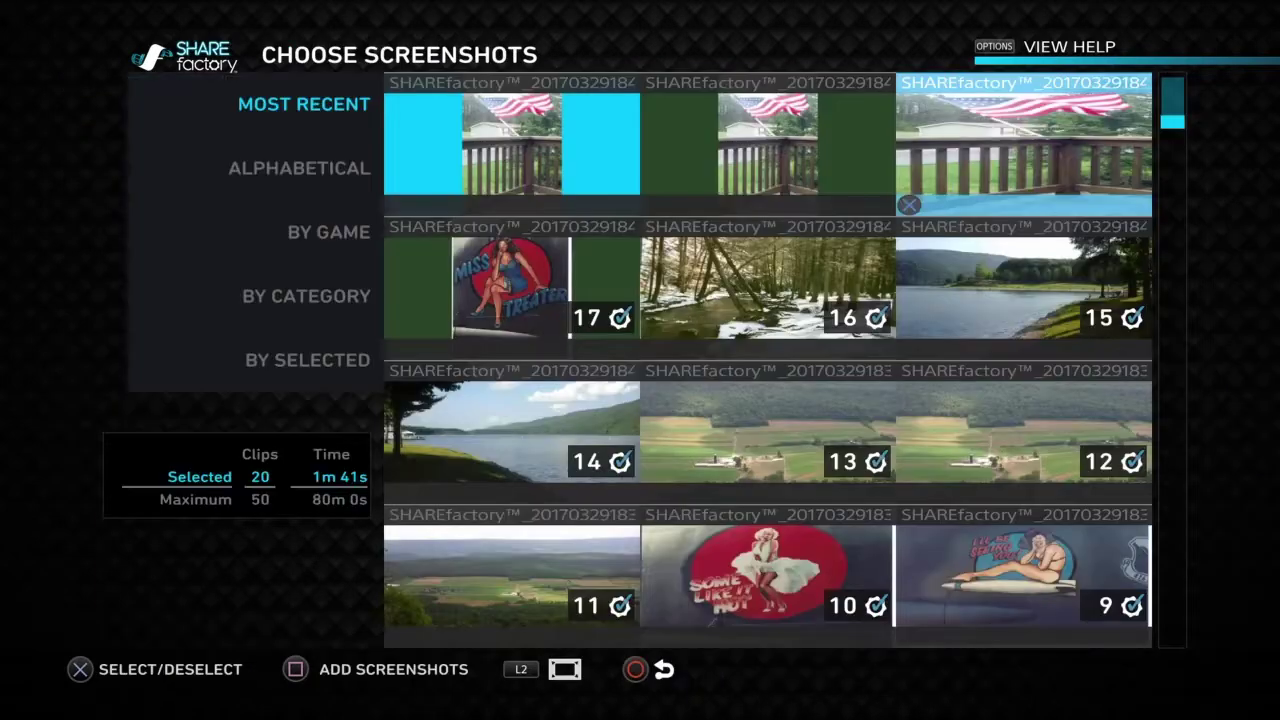
Select the screenshot of the portrait flag picture on the light blue background for the project.
{"action": "key", "text": "Left"}
{"action": "key", "text": "Up"}
{"action": "key", "text": "Left"}
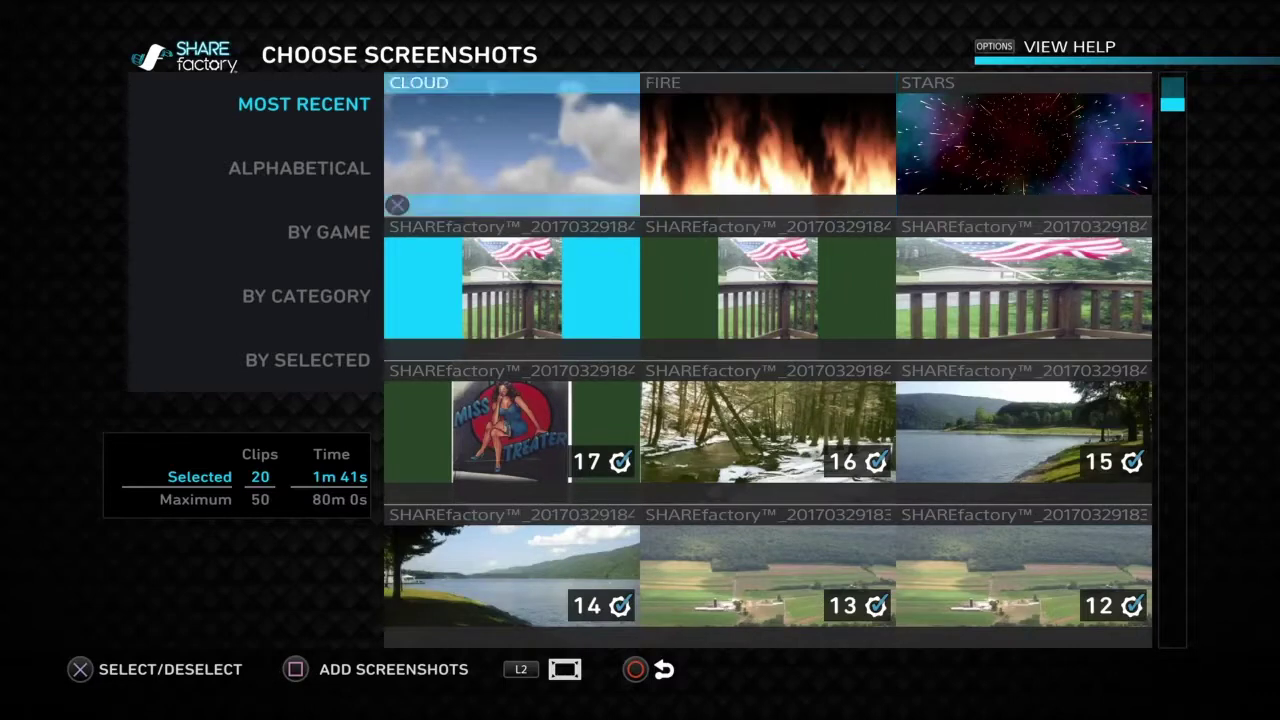
{"action": "key", "text": "Down"}
{"action": "key", "text": "Return"}
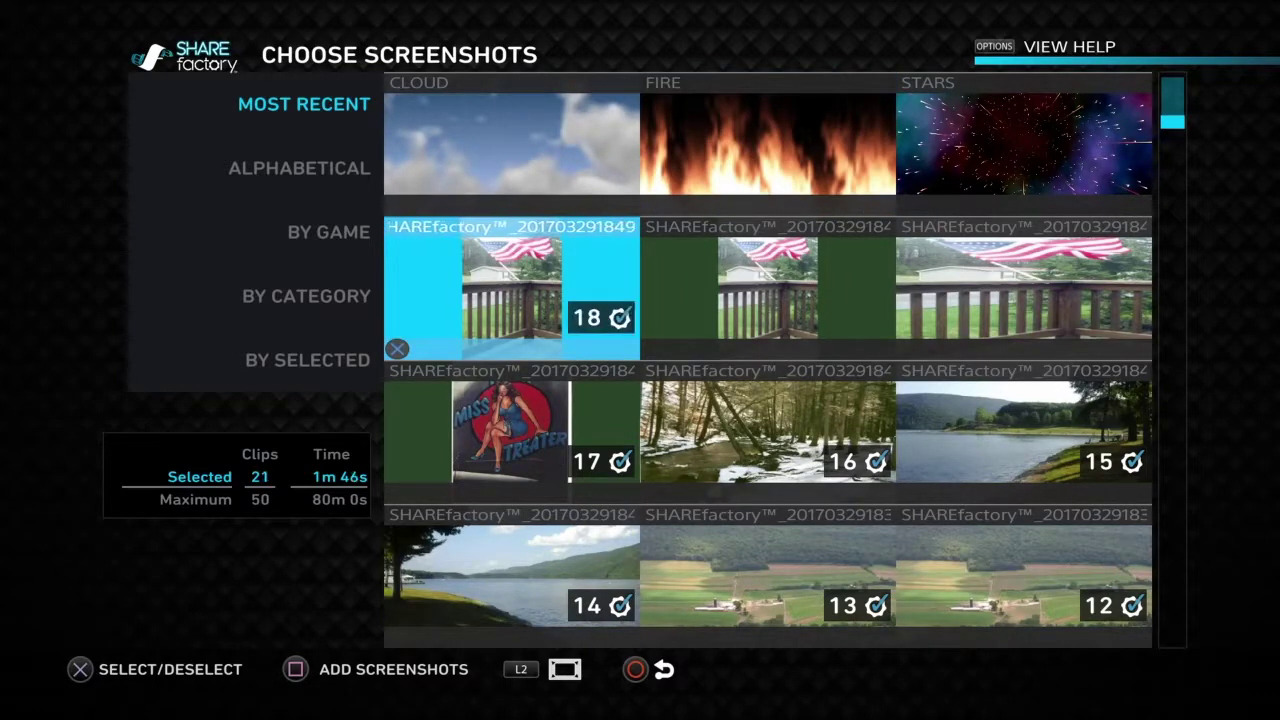
Select the full-frame flag screenshot as well and add the chosen screenshots to the project.
{"action": "key", "text": "Right"}
{"action": "key", "text": "Right"}
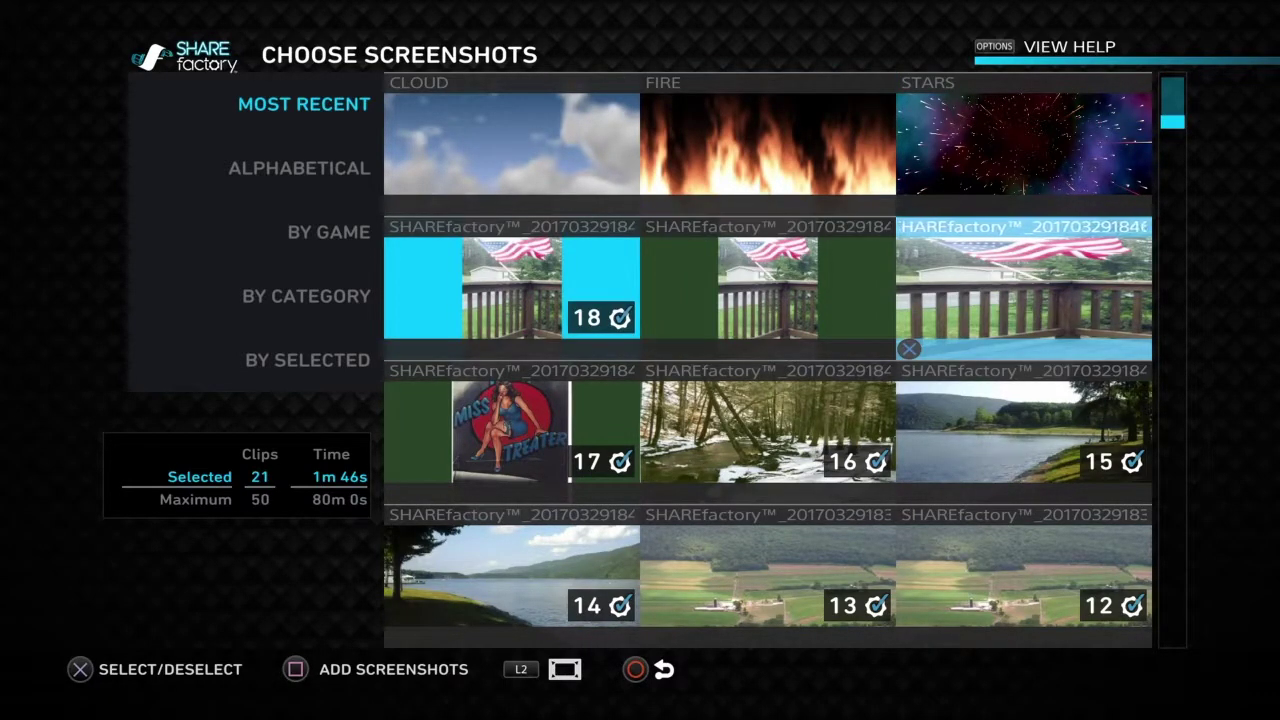
{"action": "key", "text": "Return"}
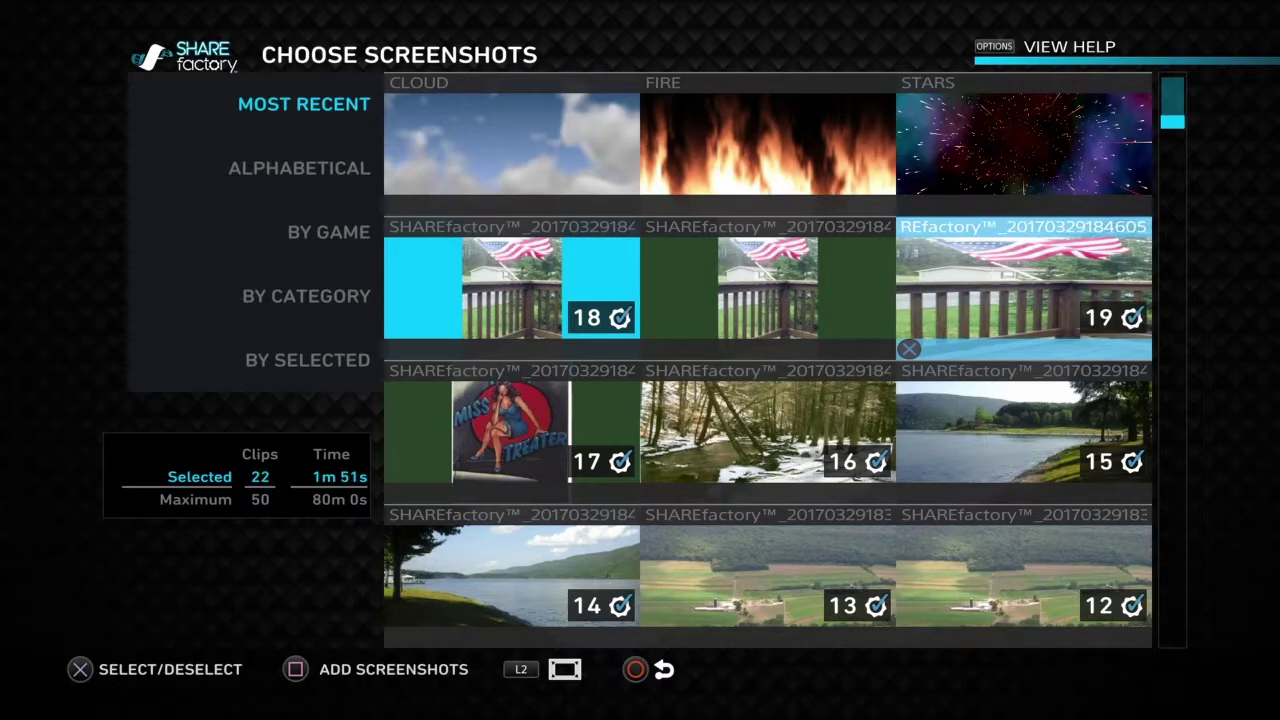
{"action": "key", "text": "Up"}
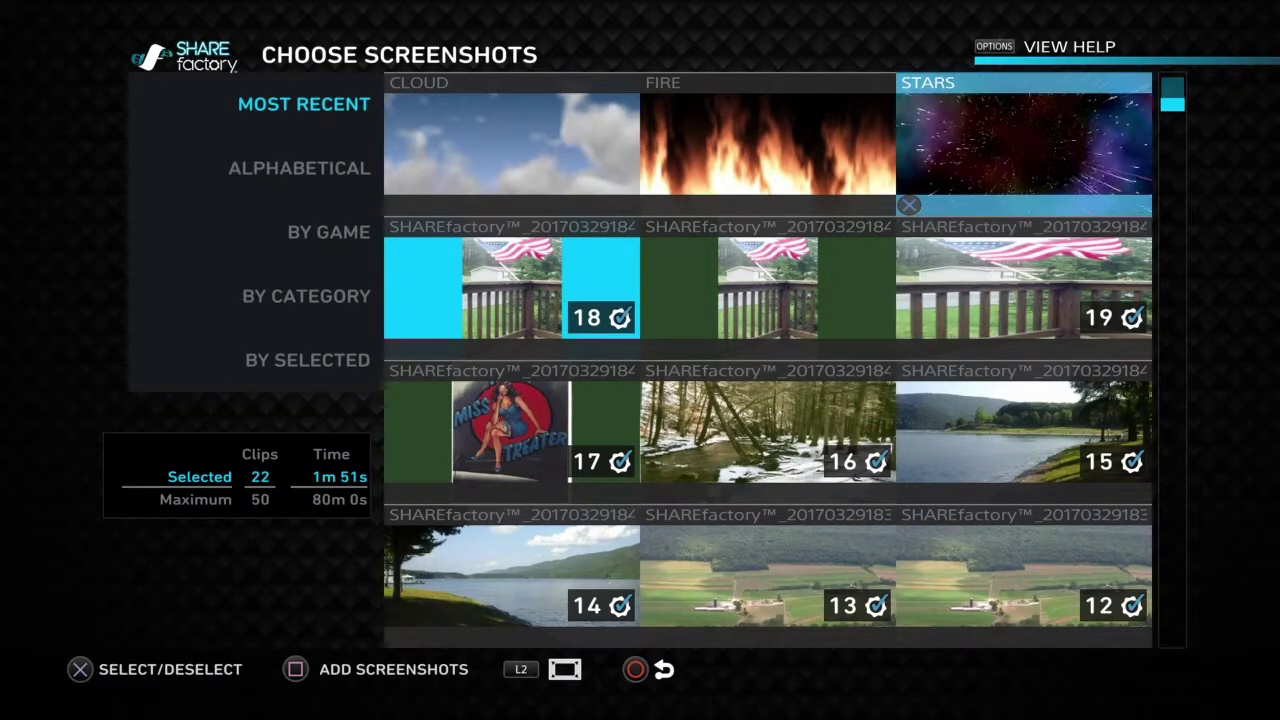
{"action": "key", "text": "Up"}
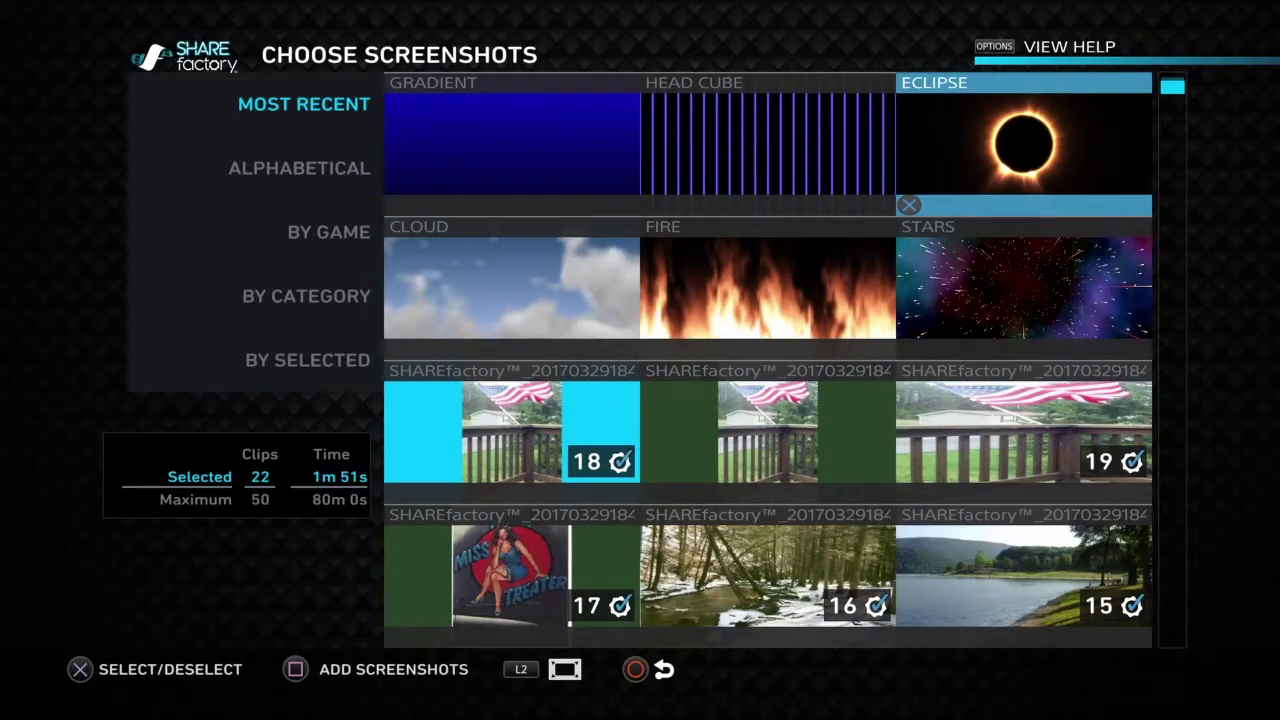
{"action": "key", "text": "s"}
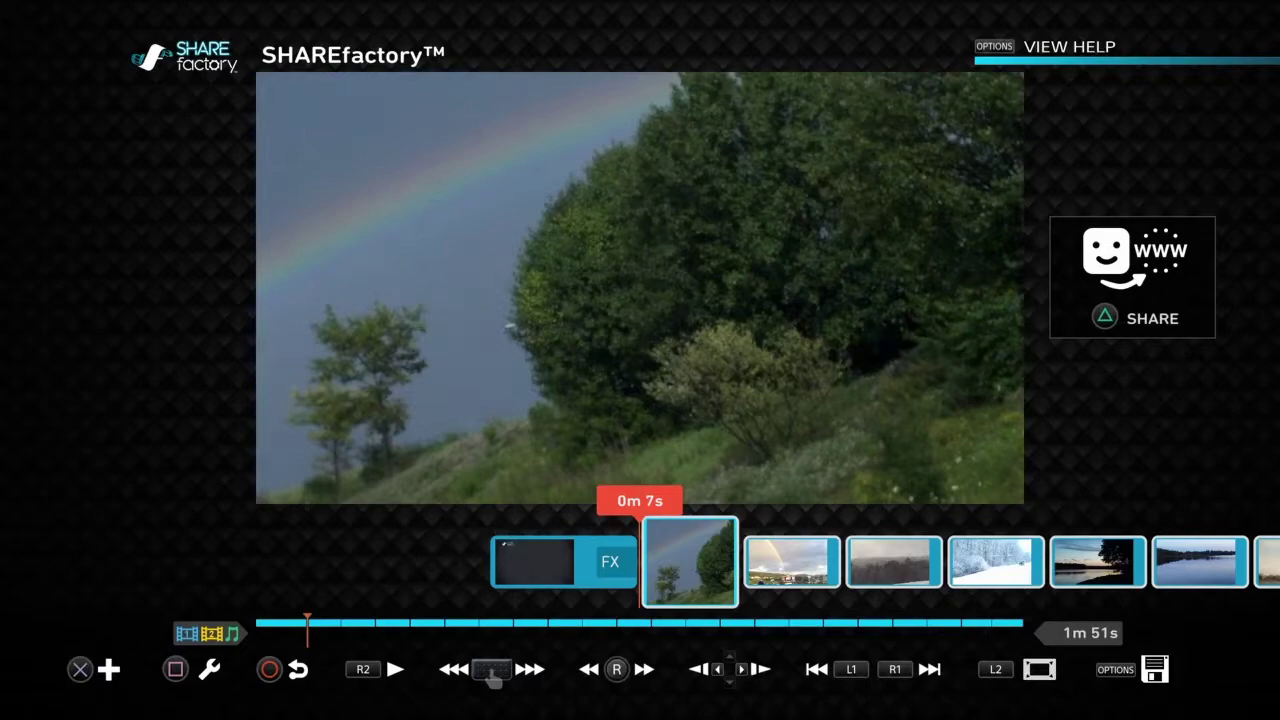
Review the added pictures along the timeline and return to the first rainbow clip beside the trees.
{"action": "key", "text": "Right"}
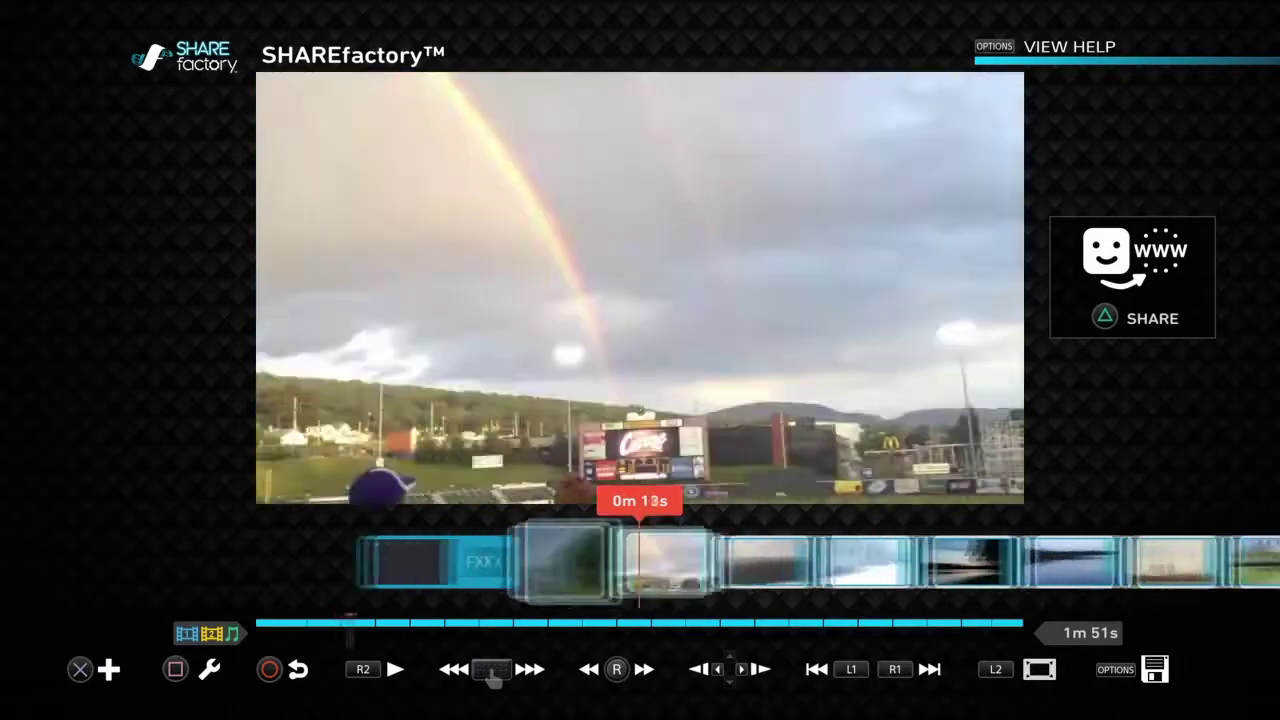
{"action": "key", "text": "Right"}
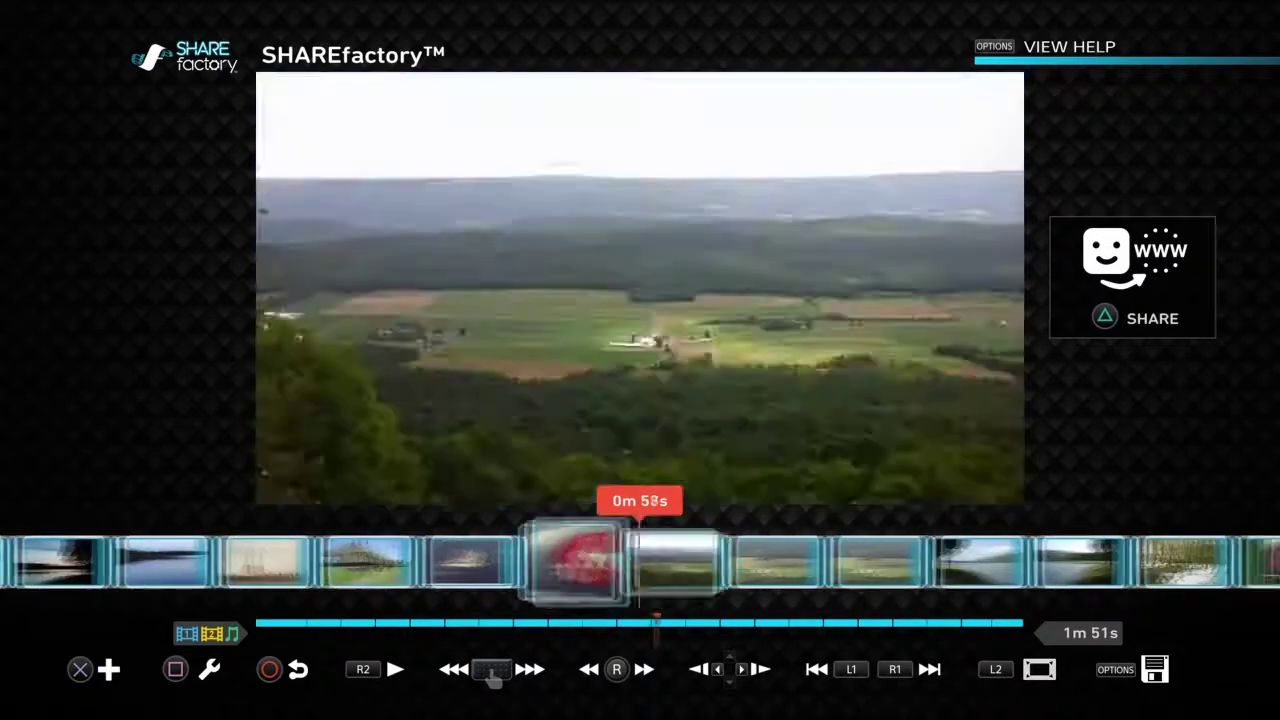
{"action": "key", "text": "Right"}
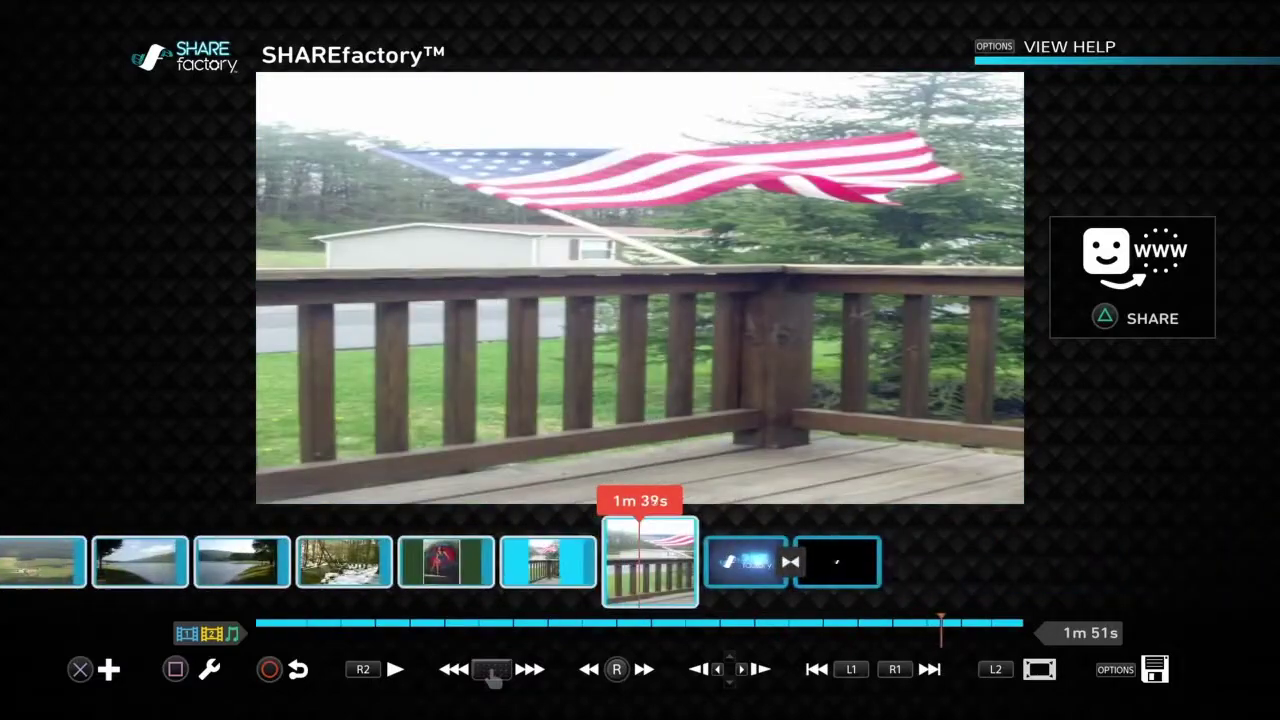
{"action": "key", "text": "Left"}
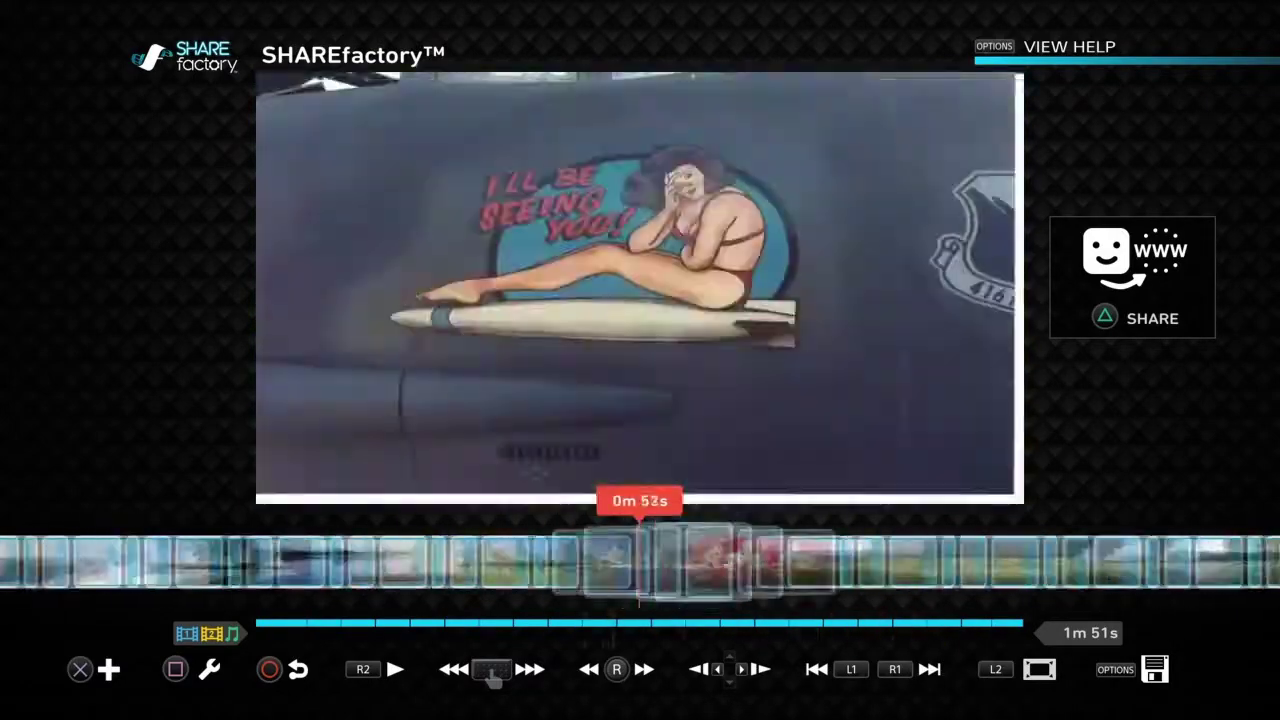
{"action": "key", "text": "Left"}
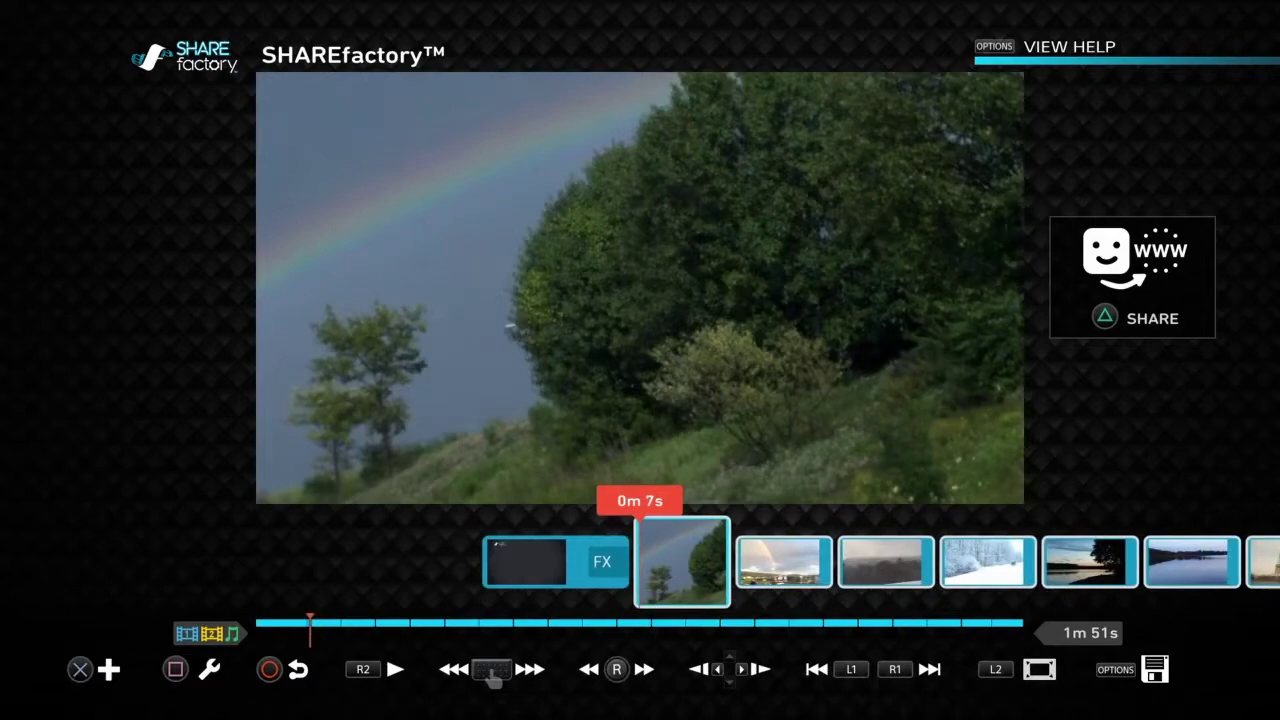
Add the imported "@ Taylor Made Potpurri" watermark with plain light lettering as an overlay on the first rainbow clip.
{"action": "key", "text": "Return"}
{"action": "key", "text": "Down"}
{"action": "key", "text": "Left"}
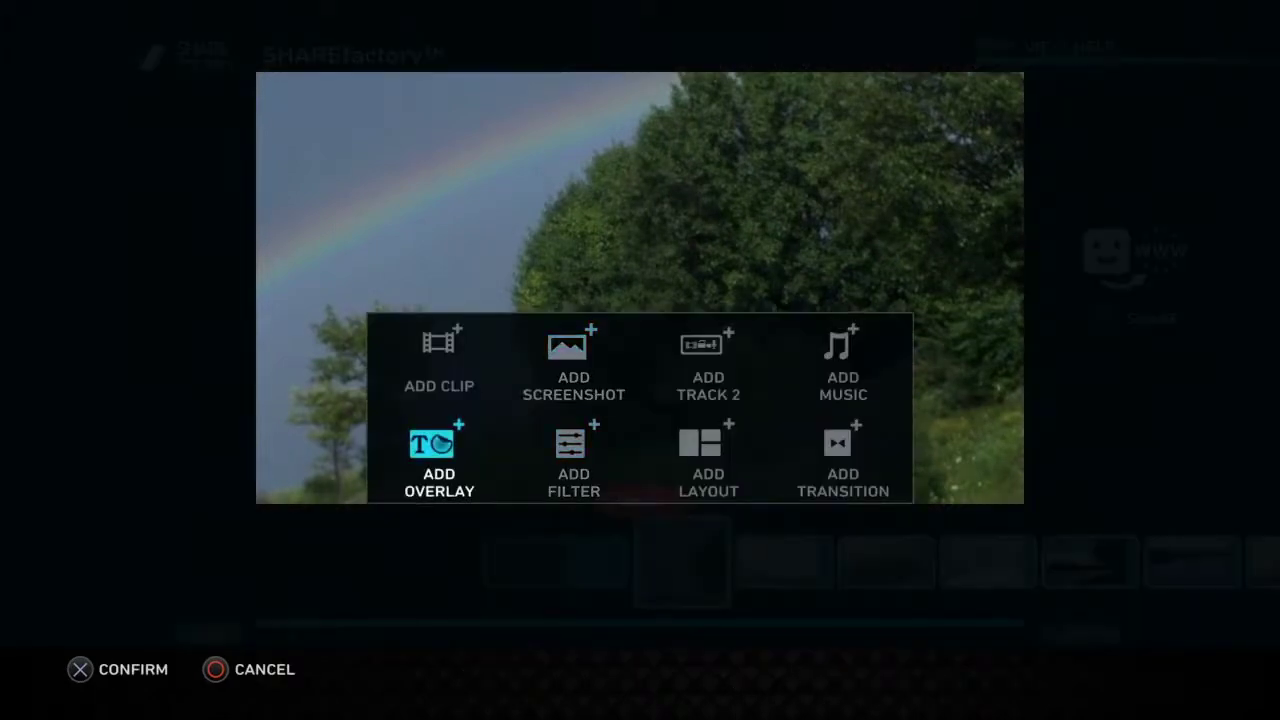
{"action": "key", "text": "Return"}
{"action": "key", "text": "Left"}
{"action": "key", "text": "Up"}
{"action": "key", "text": "Right"}
{"action": "key", "text": "Down"}
{"action": "key", "text": "Right"}
{"action": "key", "text": "Return"}
Transform the watermark sticker by moving it toward the middle of the picture and enlarging it to about the frame's width.
{"action": "key", "text": "Left"}
{"action": "key", "text": "Left"}
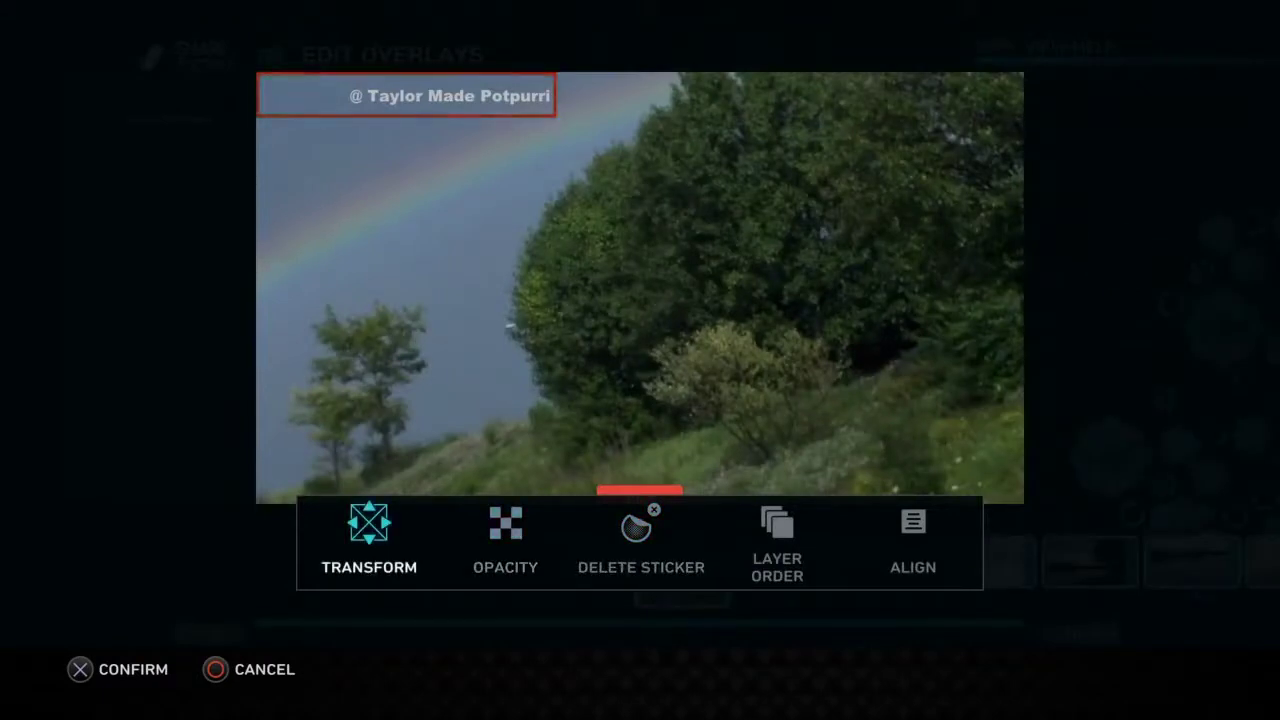
{"action": "key", "text": "Return"}
{"action": "key", "text": "Down"}
{"action": "key", "text": "Right"}
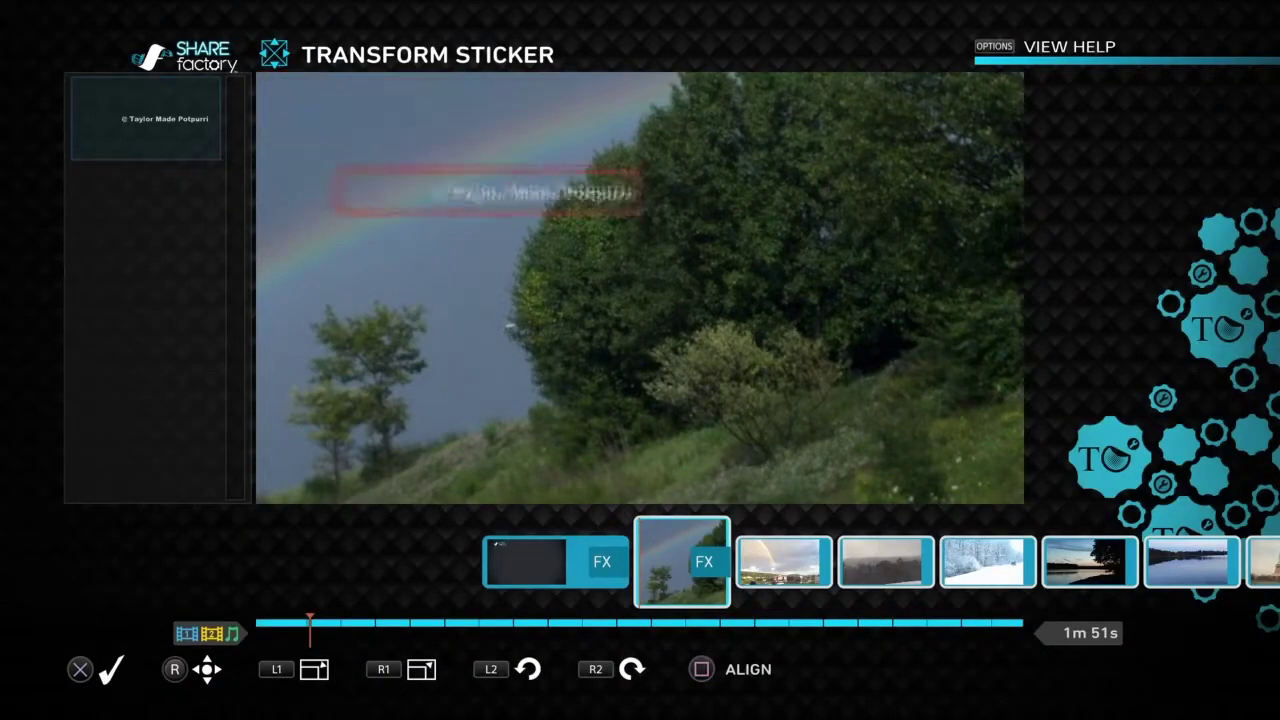
{"action": "key", "text": "Down"}
{"action": "key", "text": "Right"}
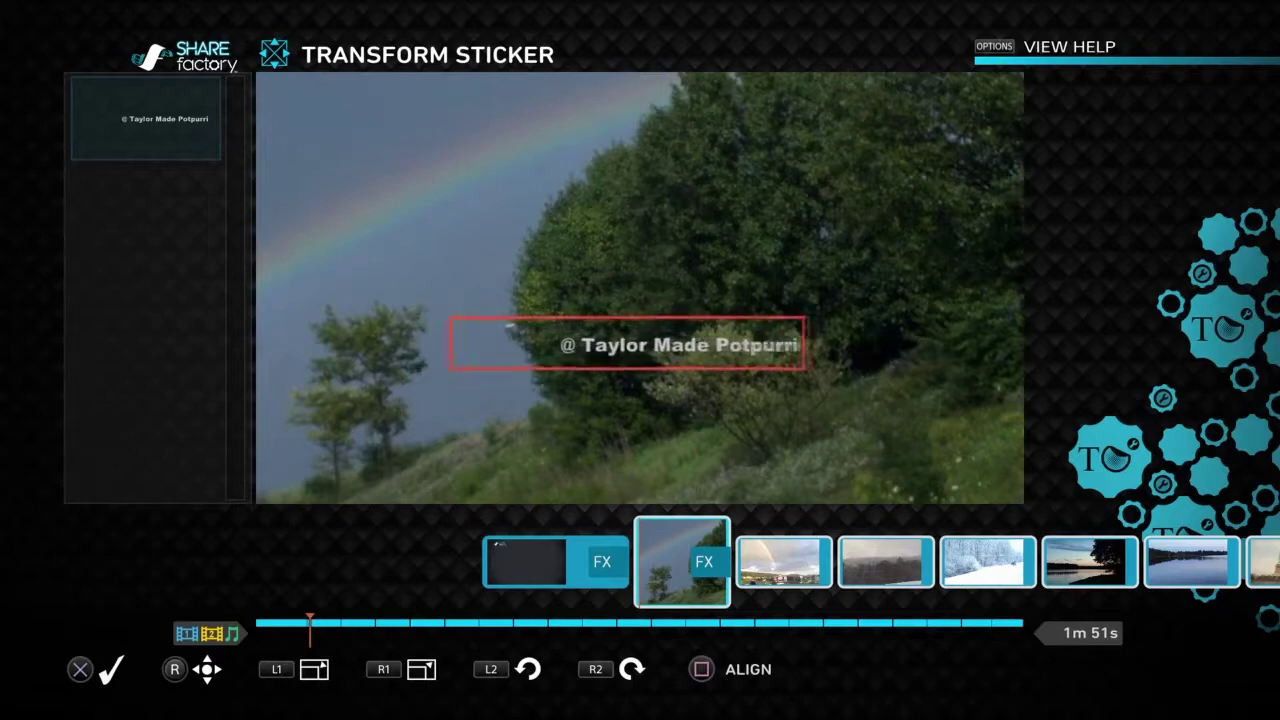
{"action": "key", "text": "L1"}
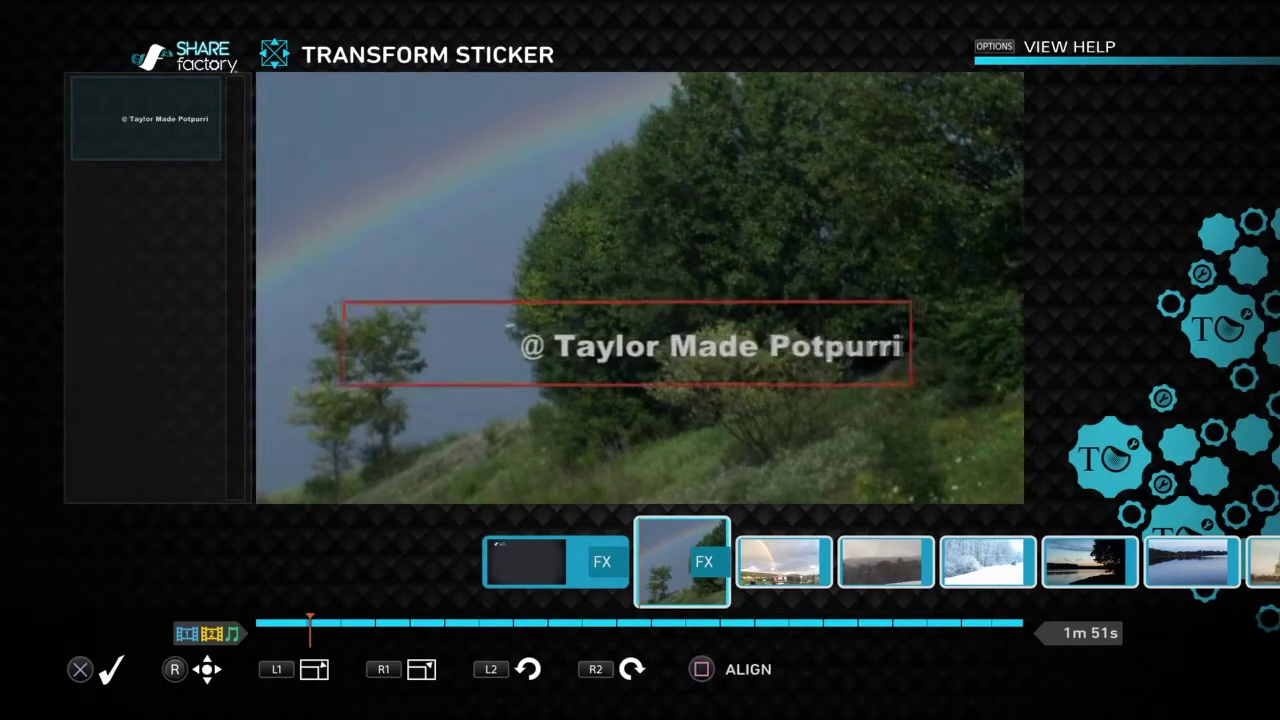
{"action": "key", "text": "L1"}
{"action": "key", "text": "Return"}
{"action": "key", "text": "Return"}
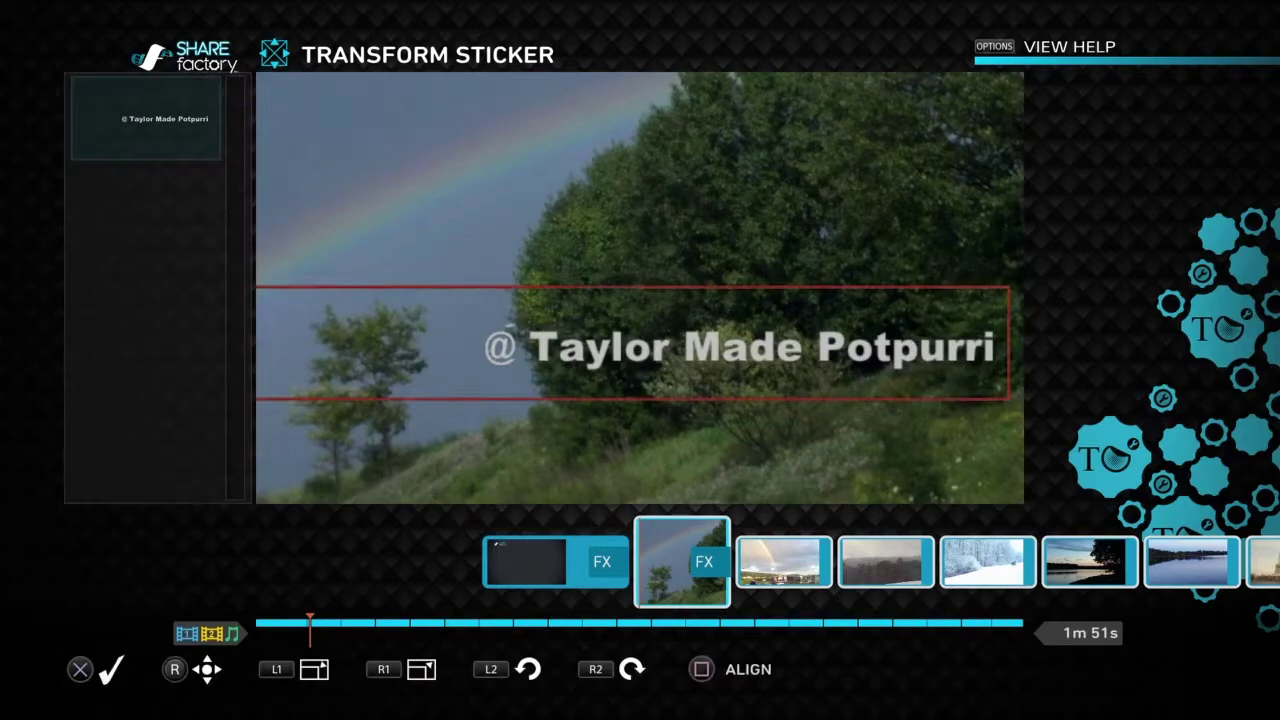
Fit the enlarged watermark between the picture's side edges and place it along the bottom edge of the picture.
{"action": "key", "text": "Left"}
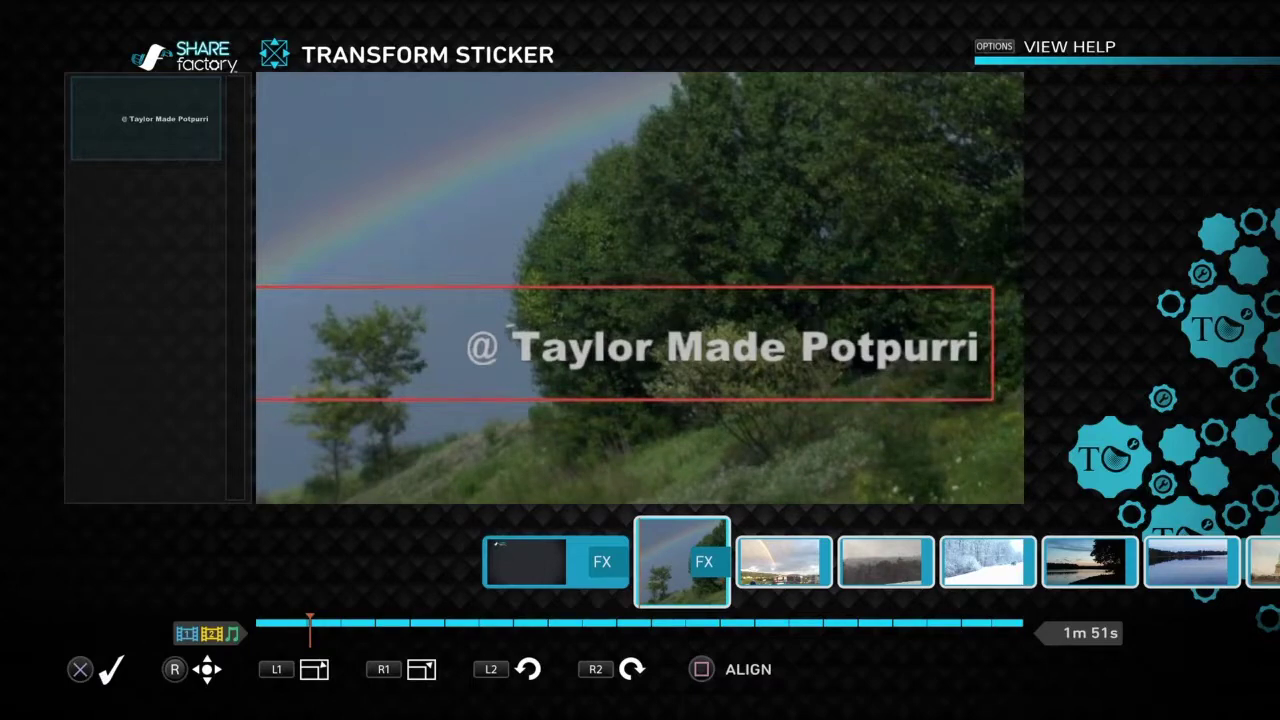
{"action": "key", "text": "Right"}
{"action": "key", "text": "Right"}
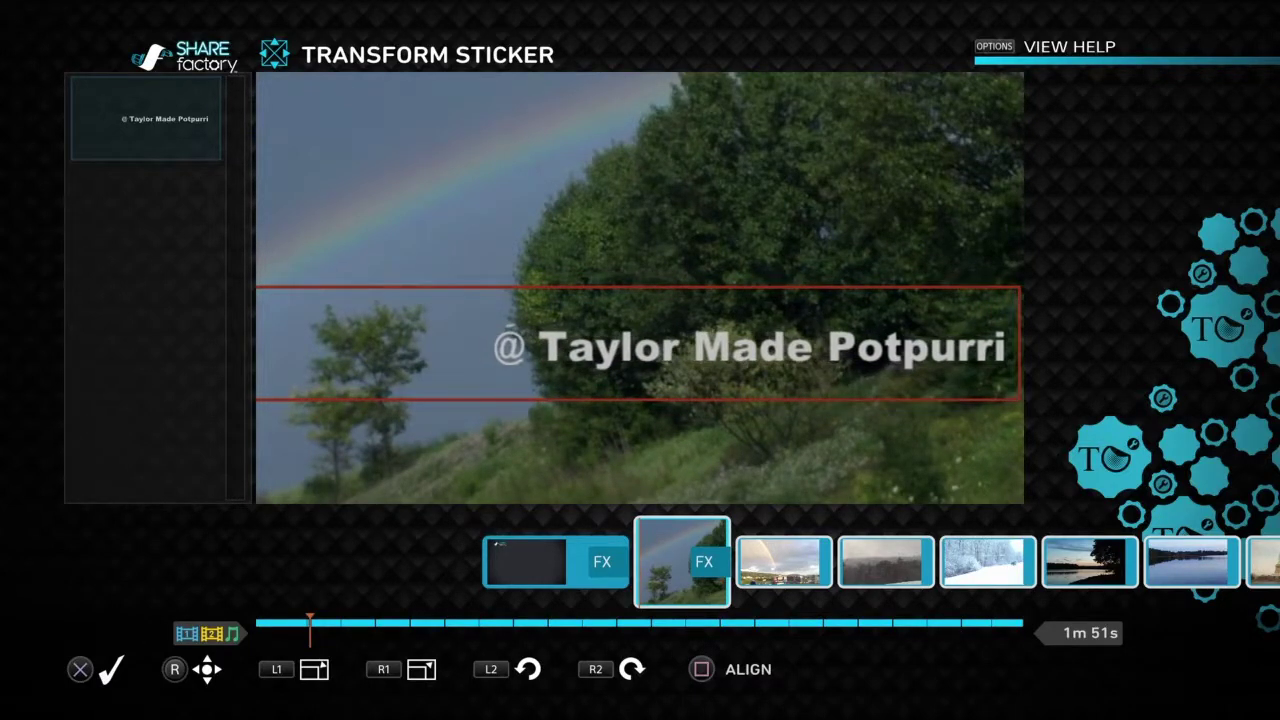
{"action": "key", "text": "Right"}
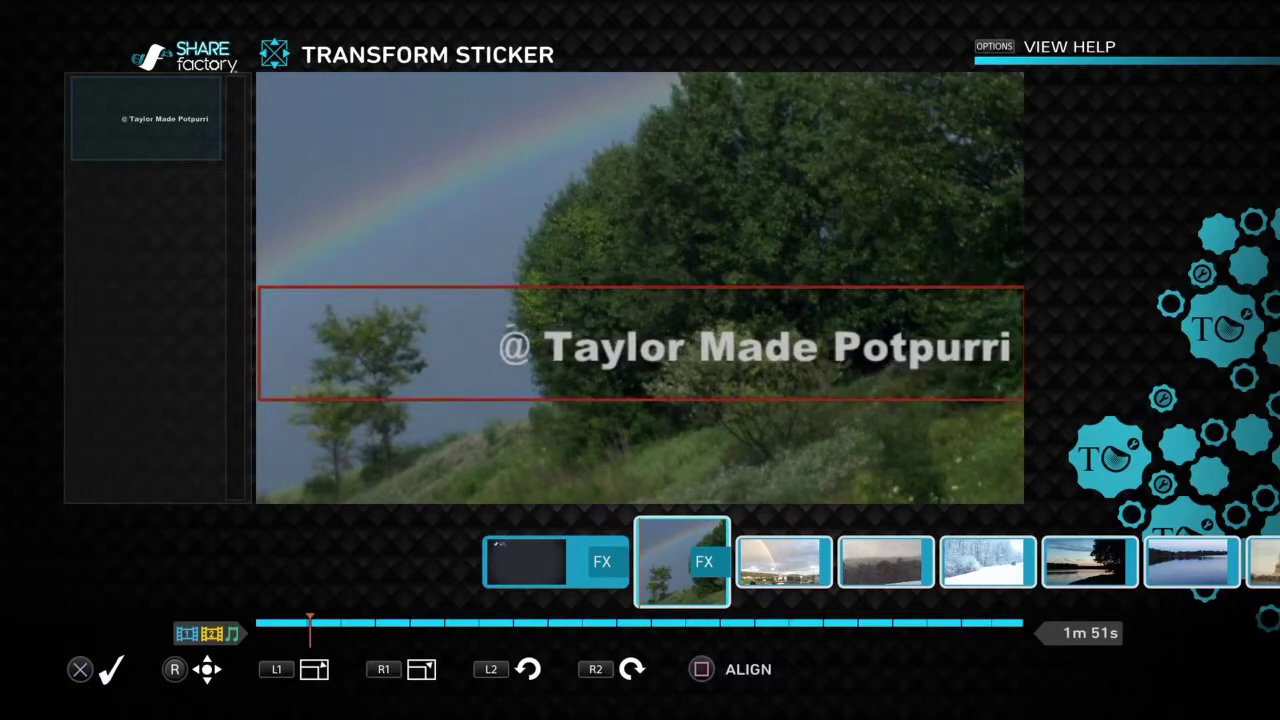
{"action": "key", "text": "Left"}
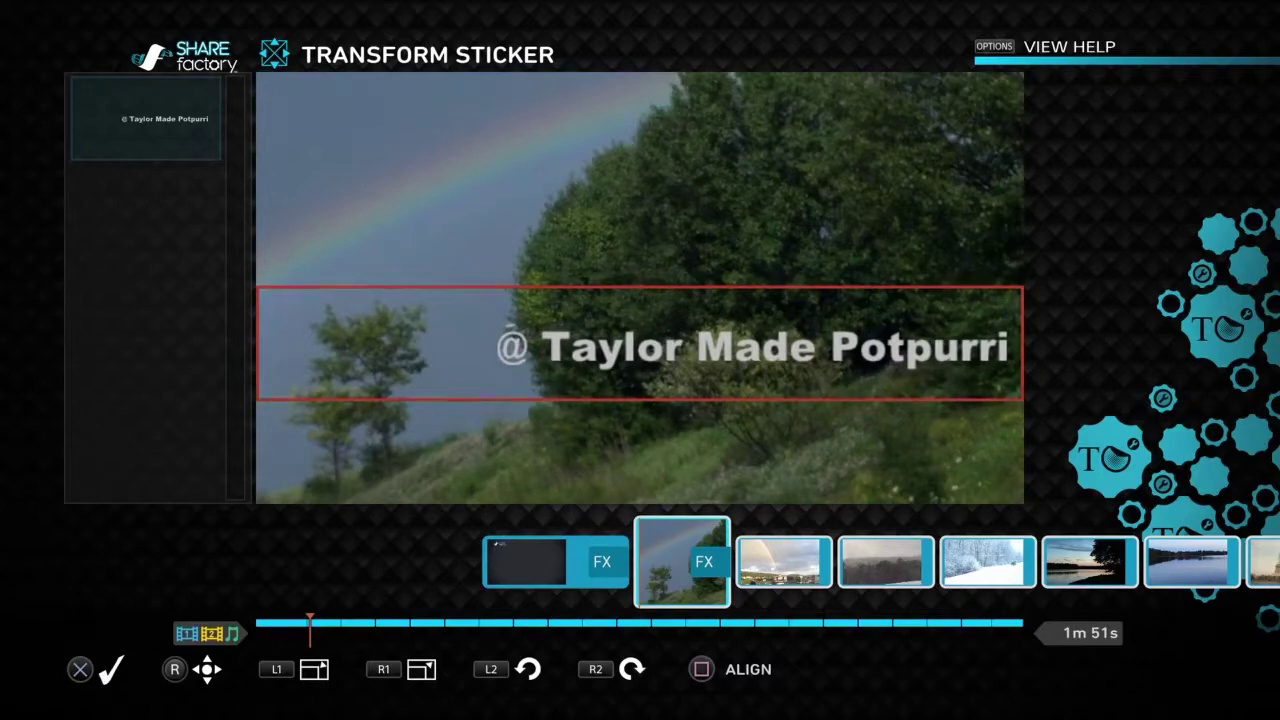
{"action": "key", "text": "Down"}
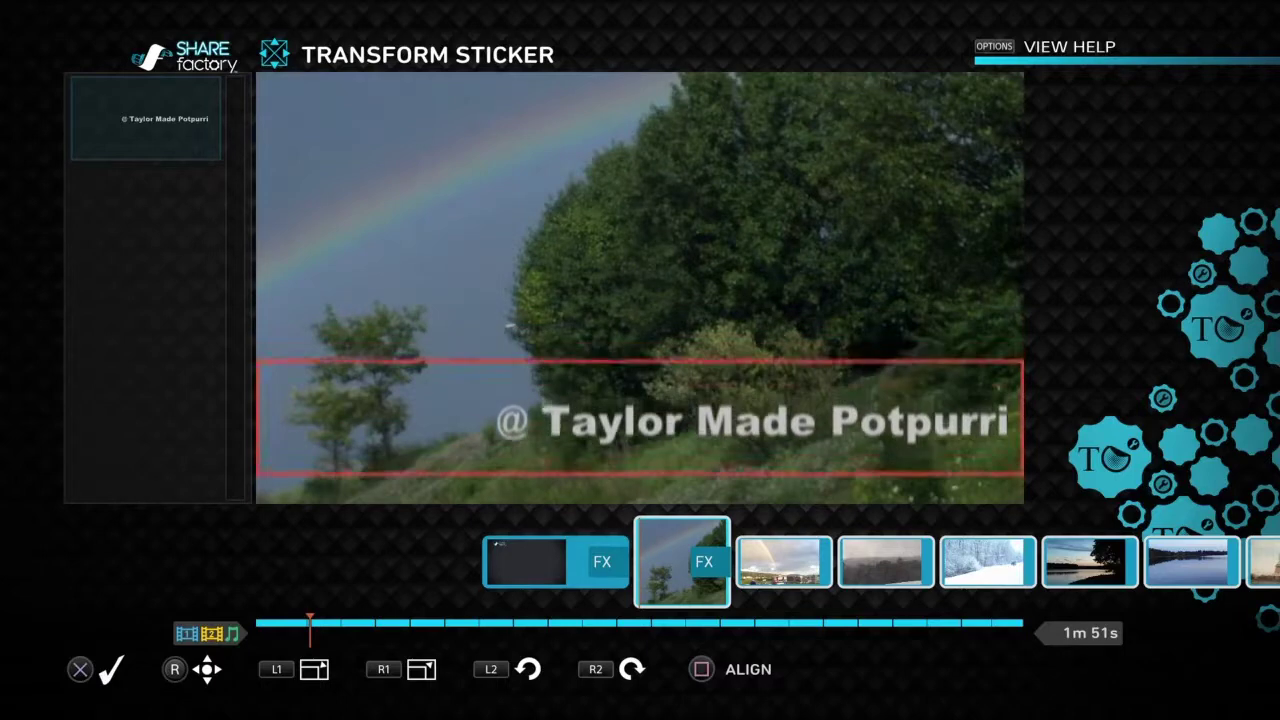
{"action": "key", "text": "Down"}
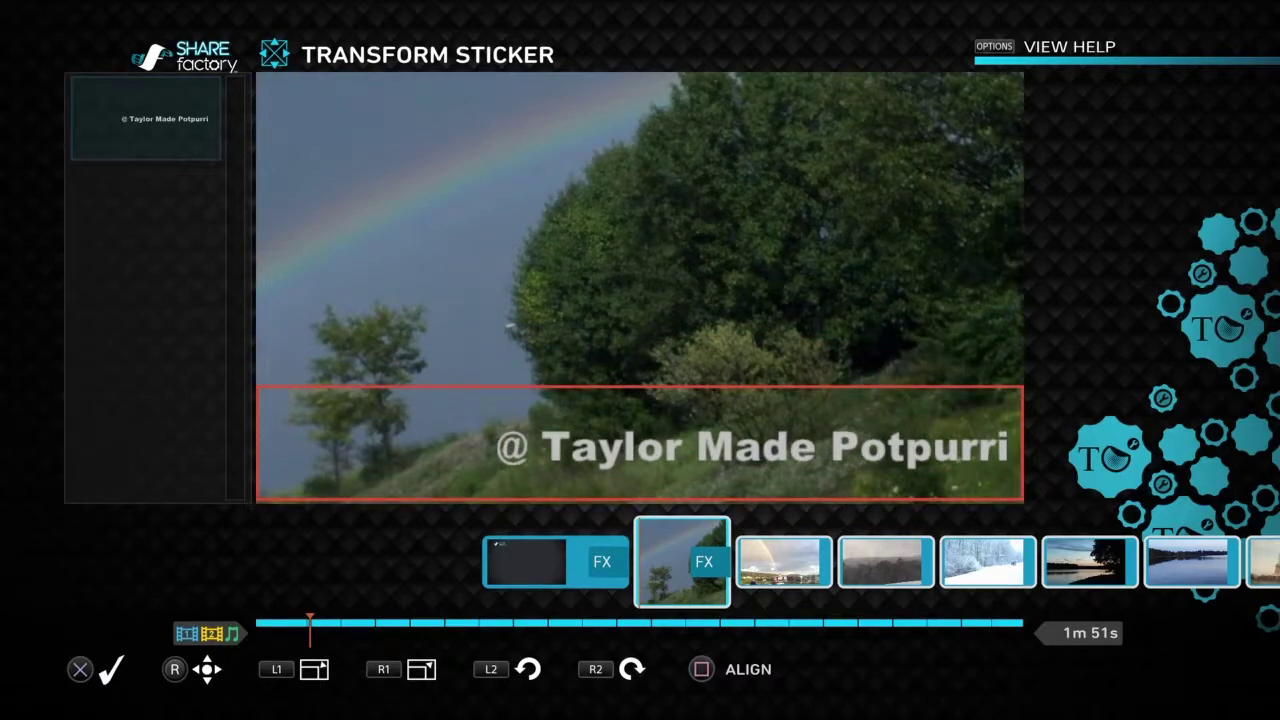
{"action": "key", "text": "Return"}
Set the opacity of the watermark on the first rainbow clip to about 52%.
{"action": "key", "text": "Right"}
{"action": "key", "text": "Return"}
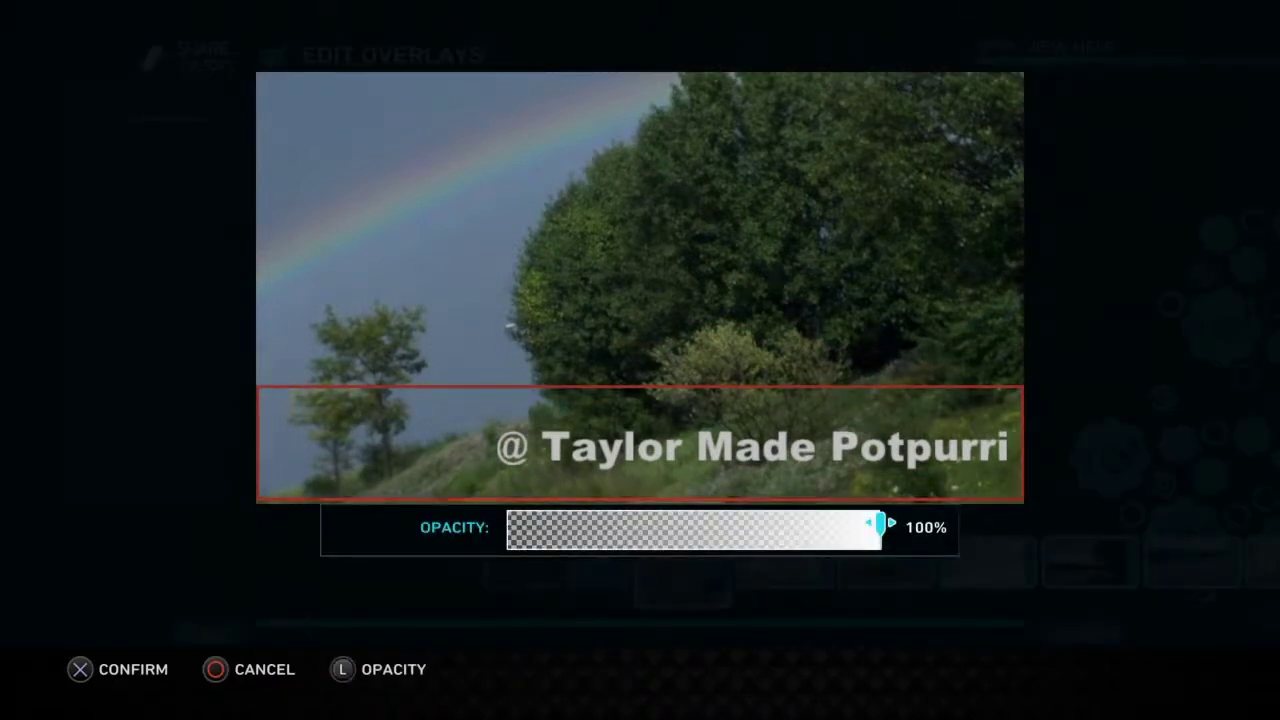
{"action": "key", "text": "Left"}
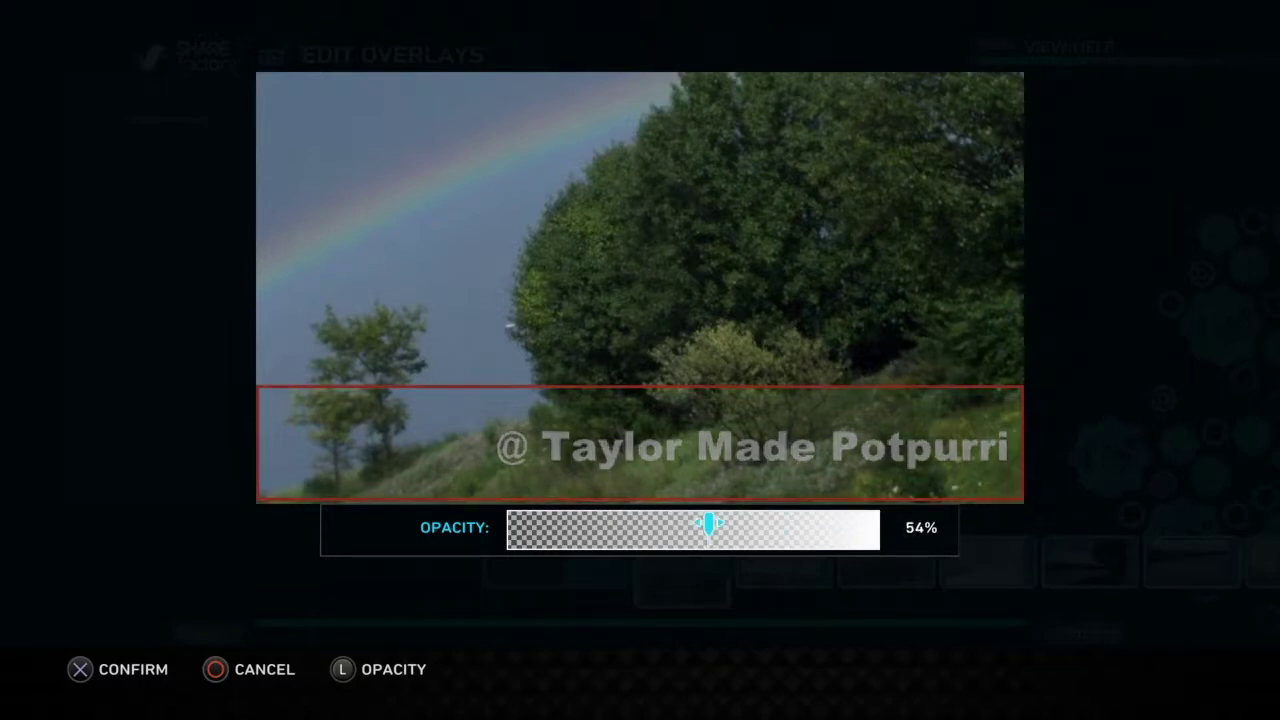
{"action": "key", "text": "Left"}
{"action": "key", "text": "Left"}
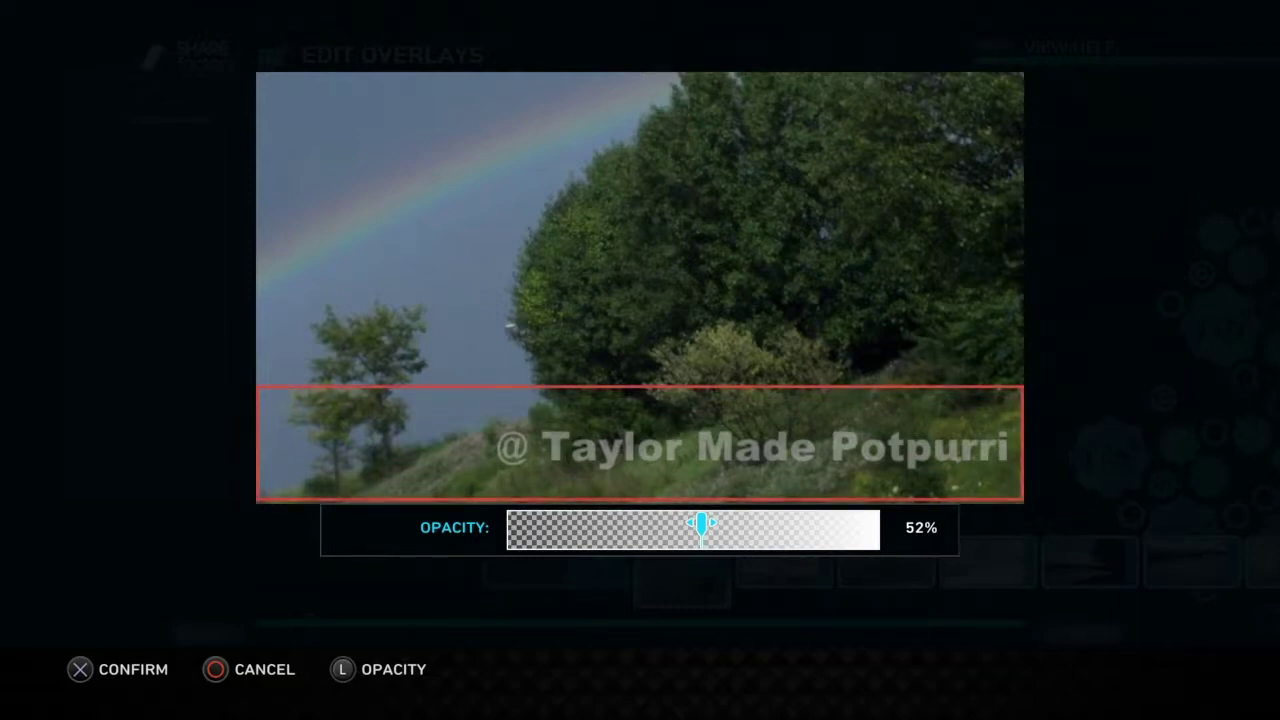
{"action": "key", "text": "Return"}
Add the black-outlined "@ Taylor Made Potpurri" watermark as an overlay on the stadium rainbow clip.
{"action": "key", "text": "Return"}
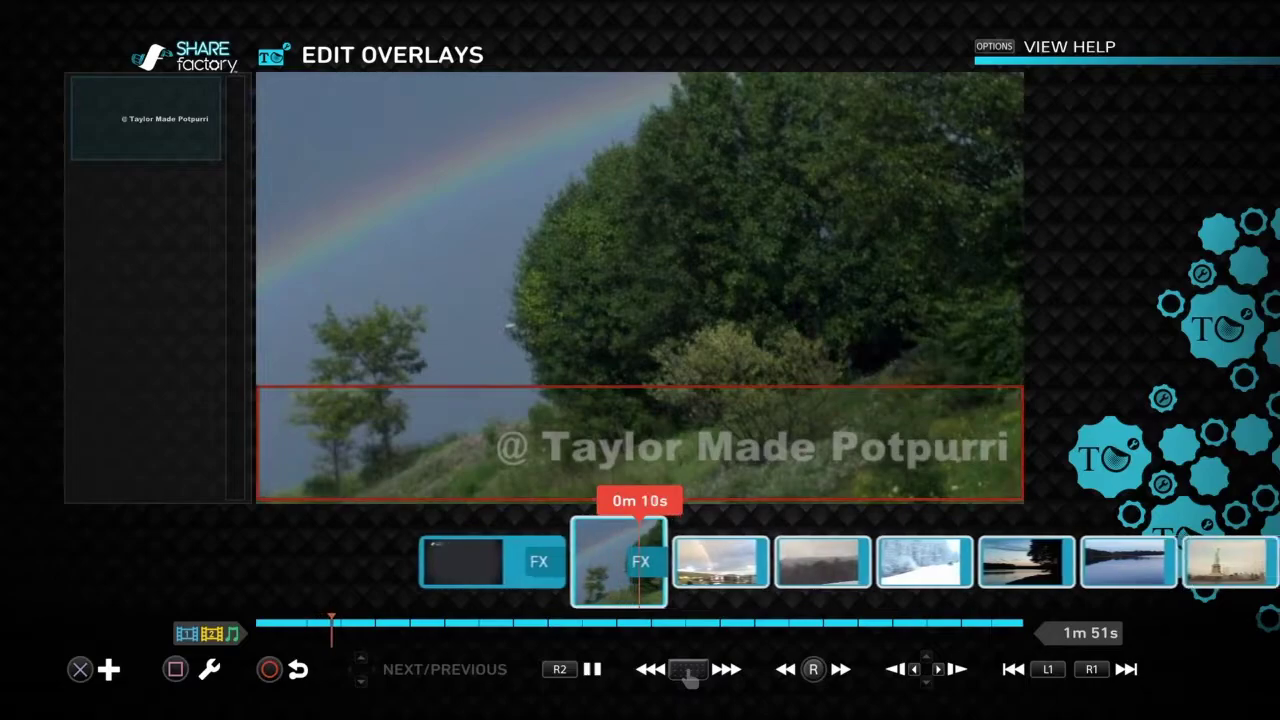
{"action": "key", "text": "Return"}
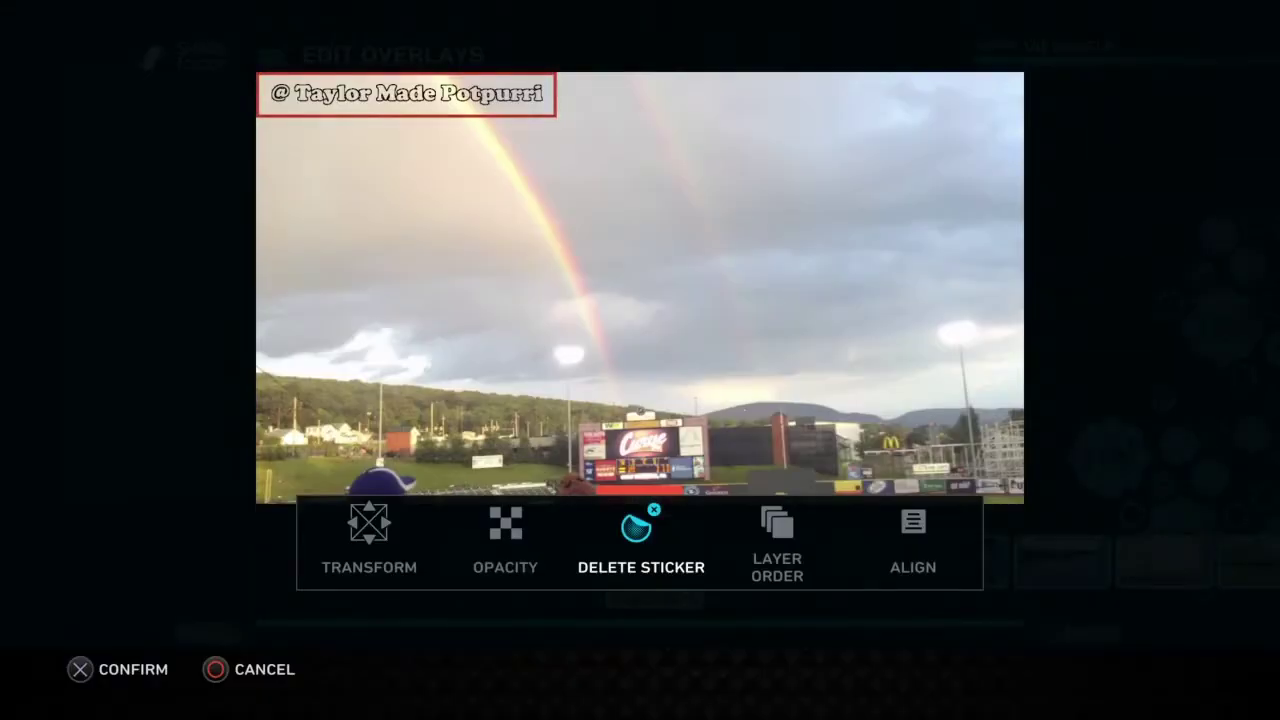
{"action": "key", "text": "Left"}
{"action": "key", "text": "Left"}
{"action": "key", "text": "Return"}
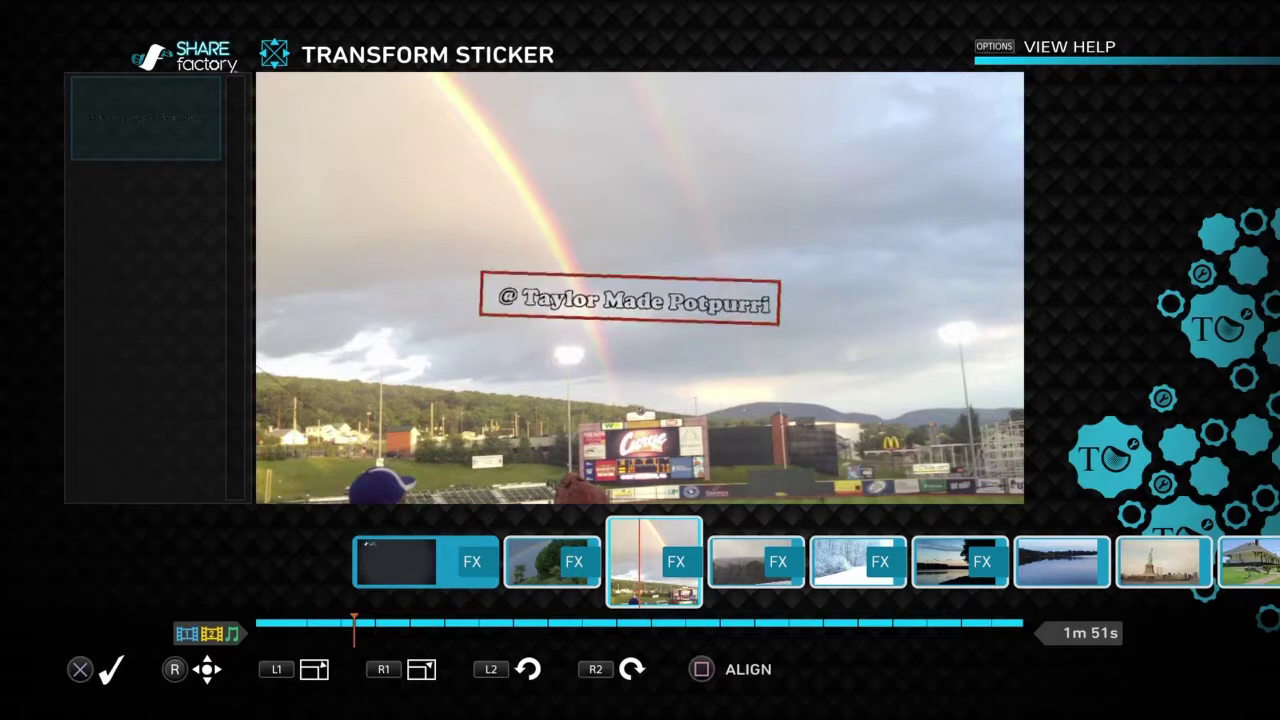
Straighten the outlined watermark and enlarge it to span the full width across the middle of the stadium picture.
{"action": "key", "text": "L1"}
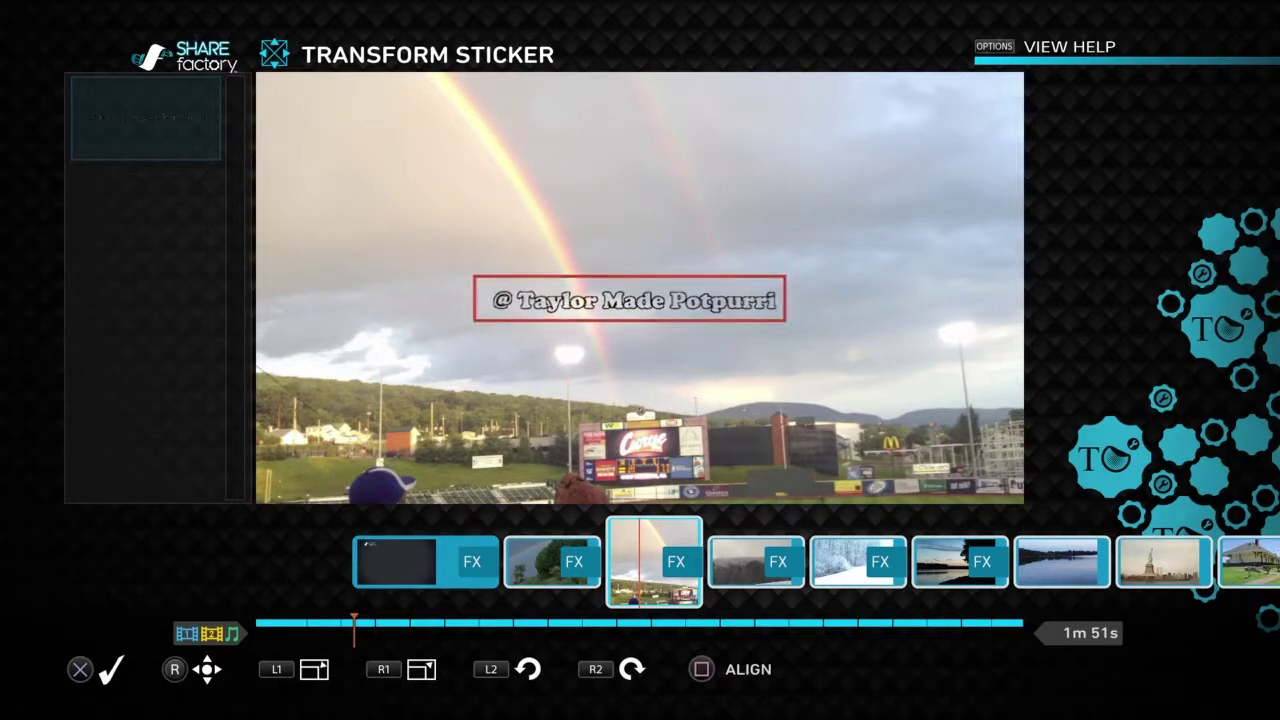
{"action": "key", "text": "Page_Up"}
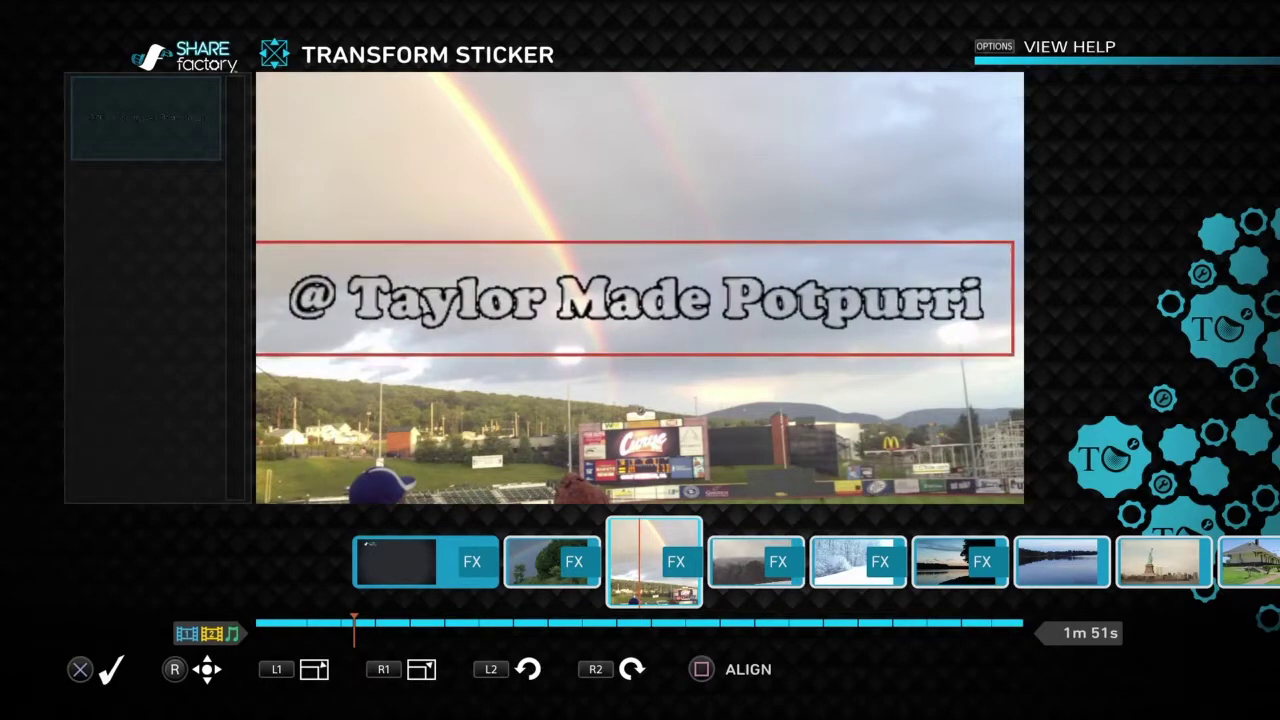
{"action": "key", "text": "Right"}
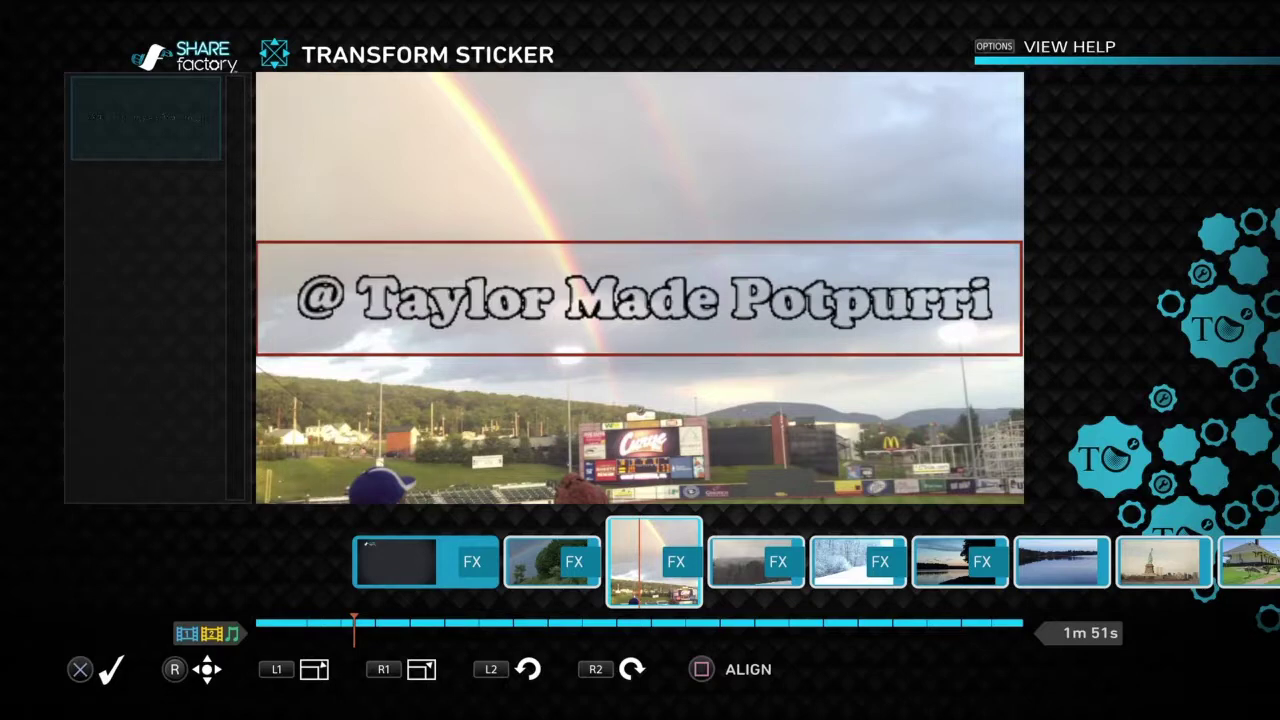
{"action": "key", "text": "Return"}
Set the opacity of the outlined watermark on the stadium rainbow clip to 19%.
{"action": "key", "text": "Right"}
{"action": "key", "text": "Return"}
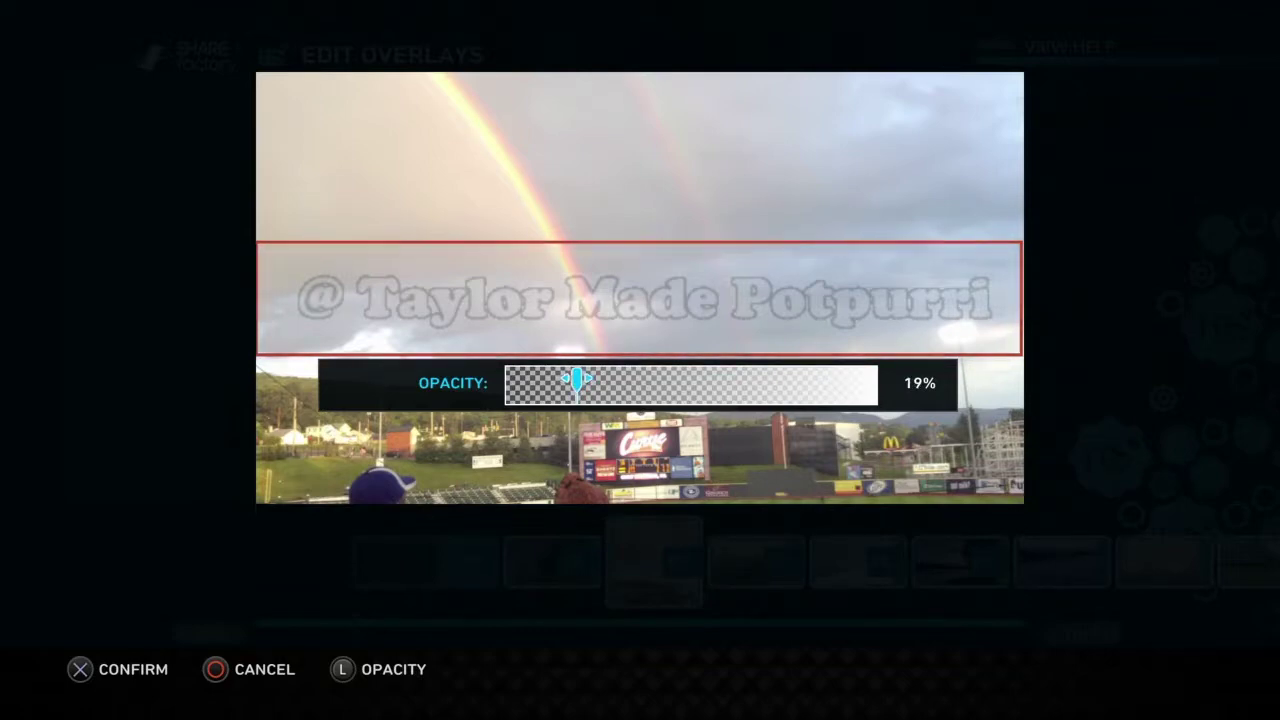
{"action": "key", "text": "Return"}
{"action": "key", "text": "space"}
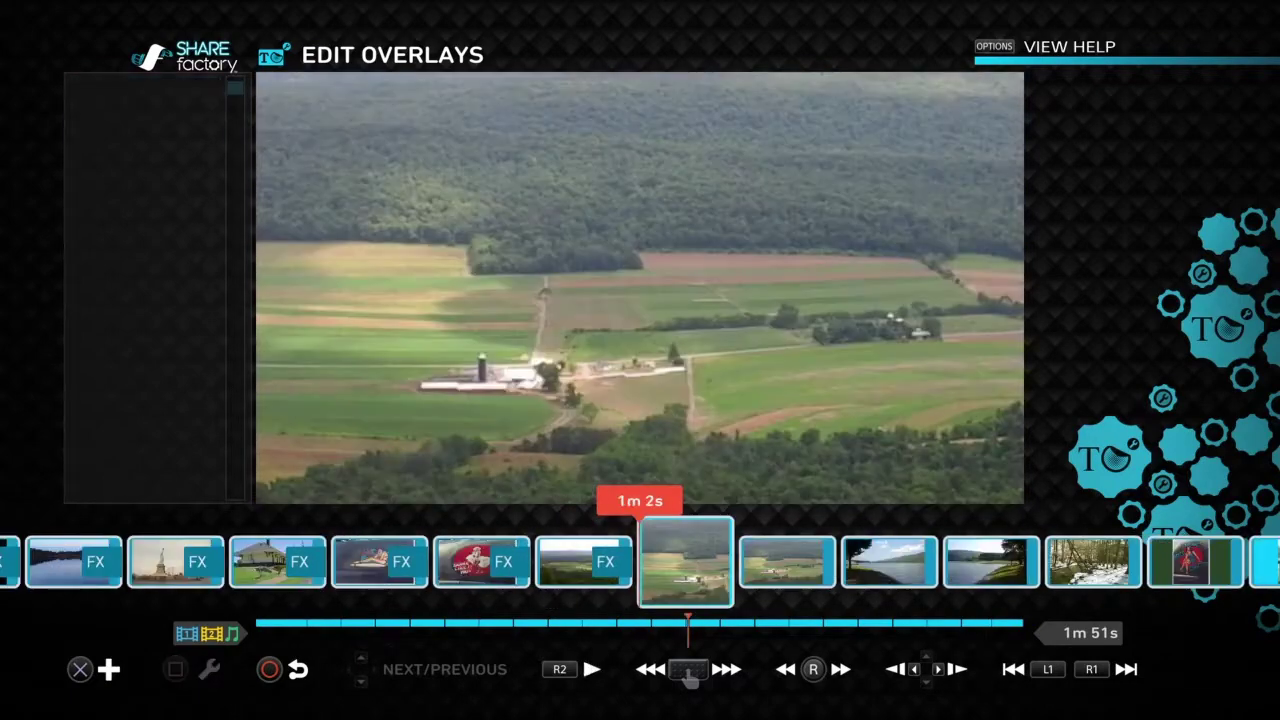
Add a text overlay to the farmland clip at 1m 2s, choosing the largest size of the bold sans-serif style below the pixel font.
{"action": "key", "text": "Return"}
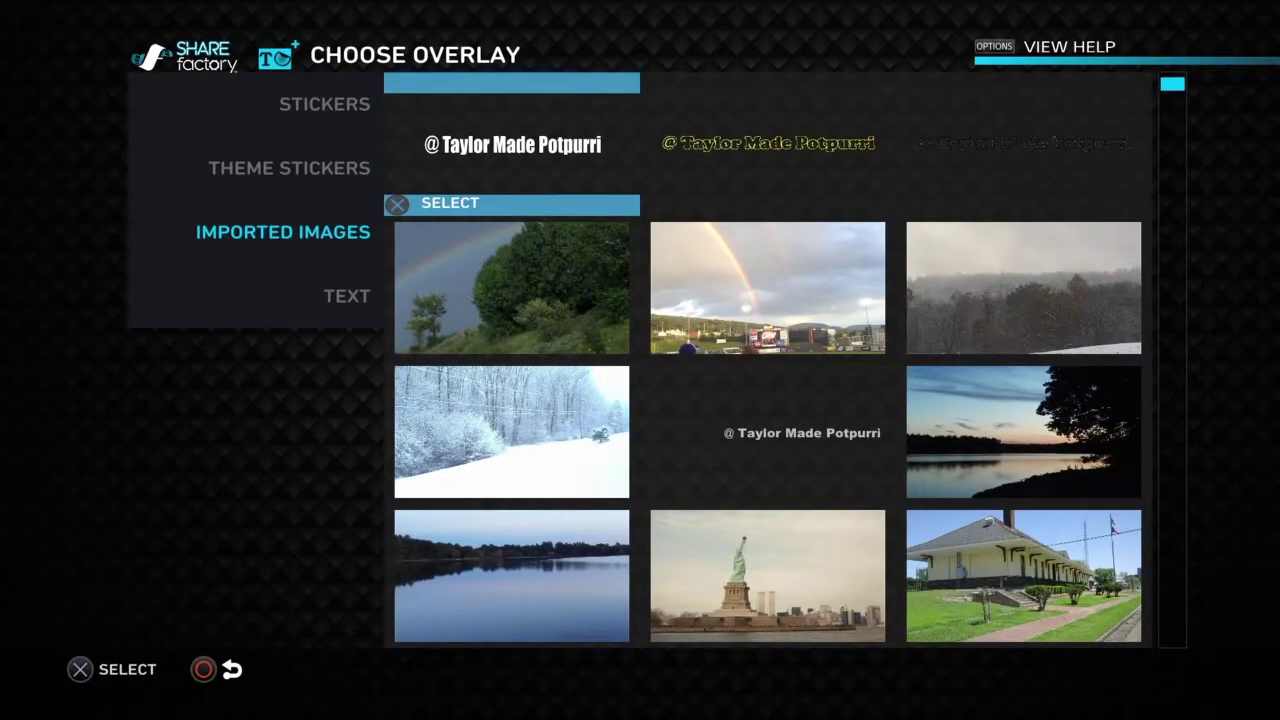
{"action": "key", "text": "Left"}
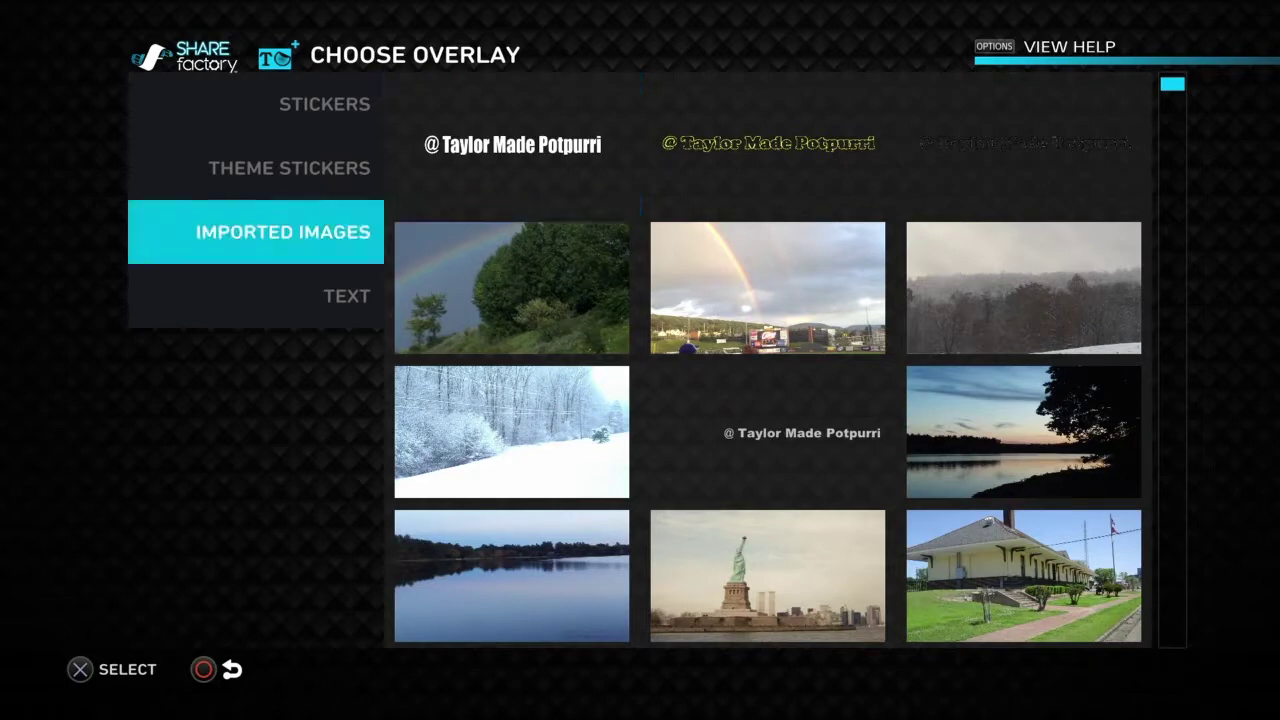
{"action": "key", "text": "Down"}
{"action": "key", "text": "Return"}
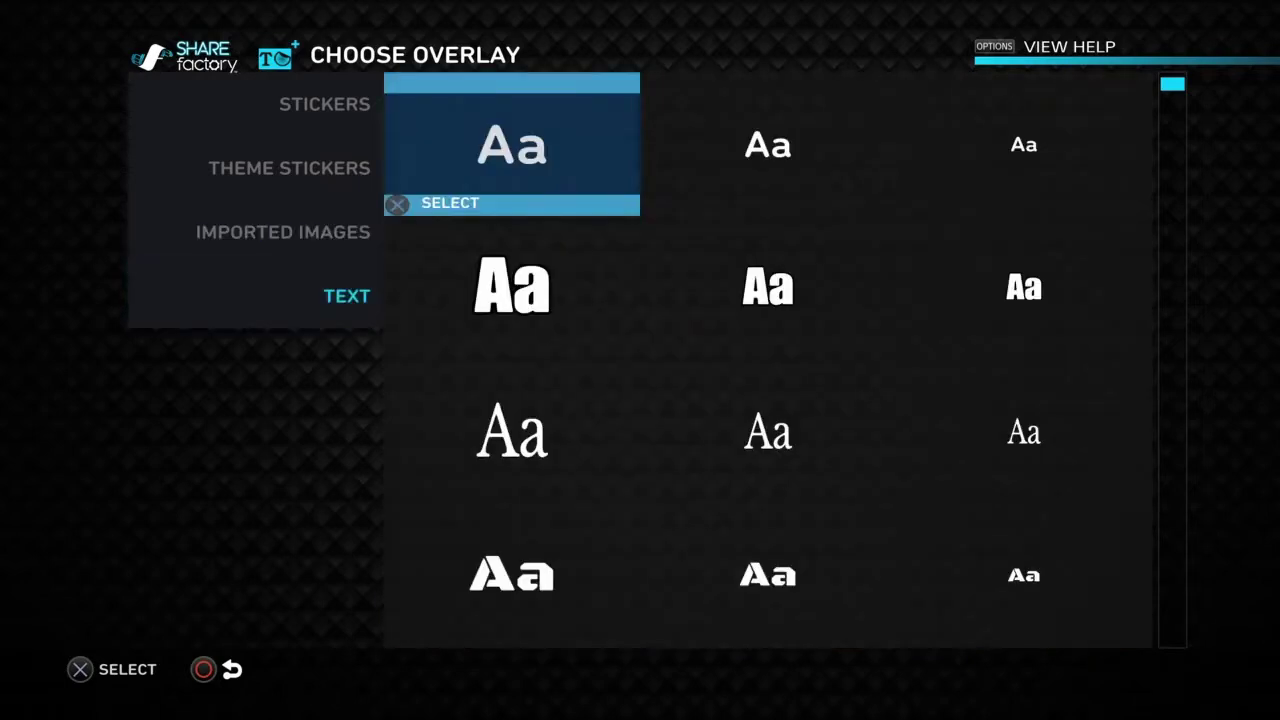
{"action": "key", "text": "Down"}
{"action": "key", "text": "Down"}
{"action": "key", "text": "Down"}
{"action": "key", "text": "Down"}
{"action": "key", "text": "Down"}
{"action": "key", "text": "Down"}
{"action": "key", "text": "Down"}
{"action": "key", "text": "Down"}
{"action": "key", "text": "Down"}
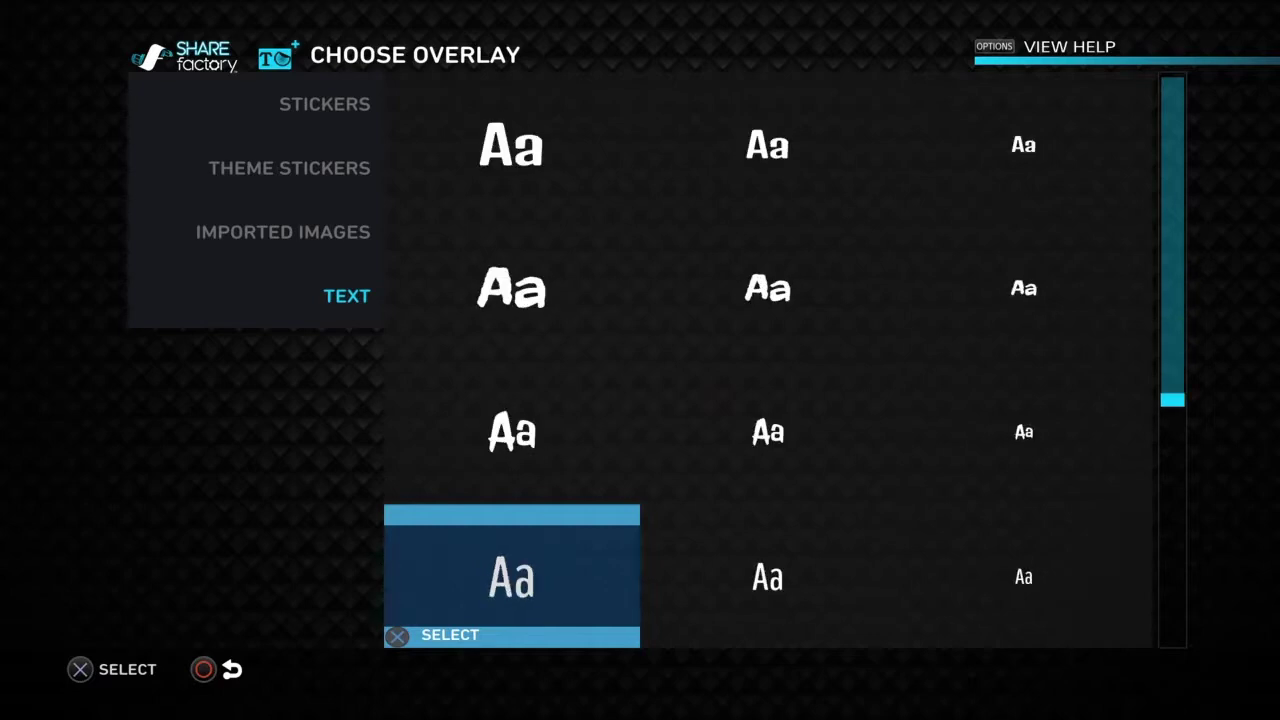
{"action": "key", "text": "Down"}
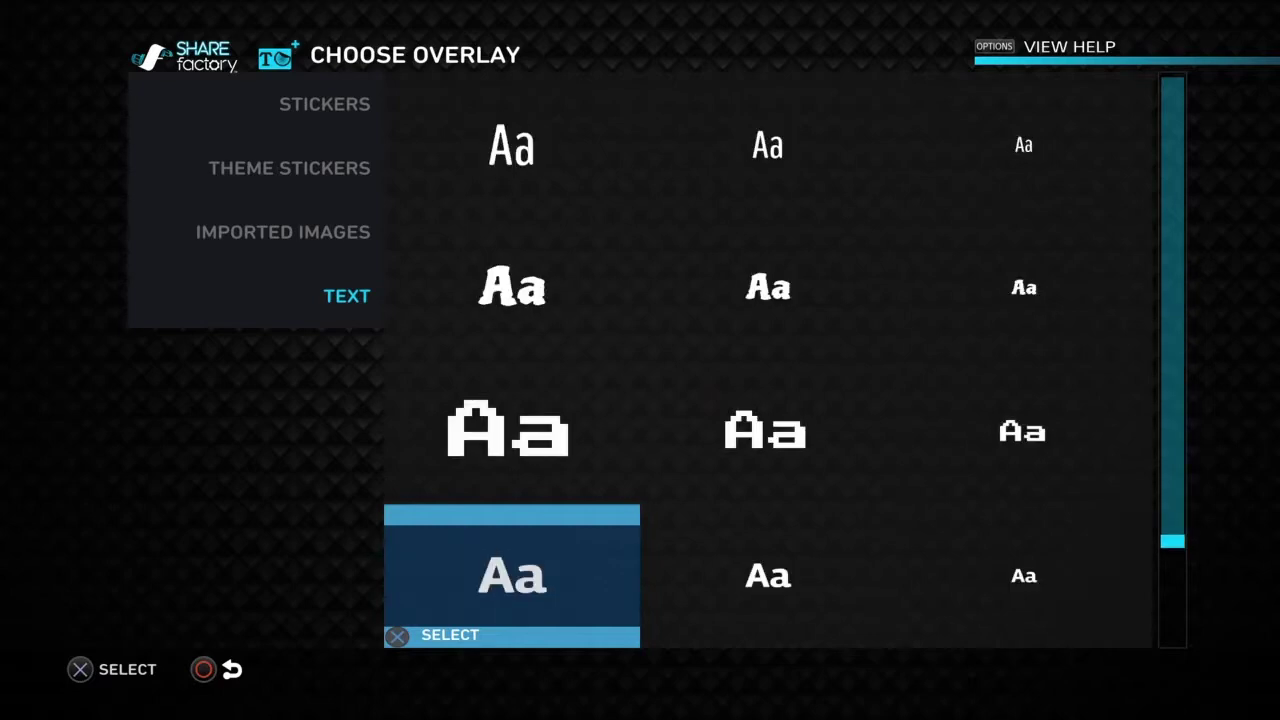
{"action": "key", "text": "Down"}
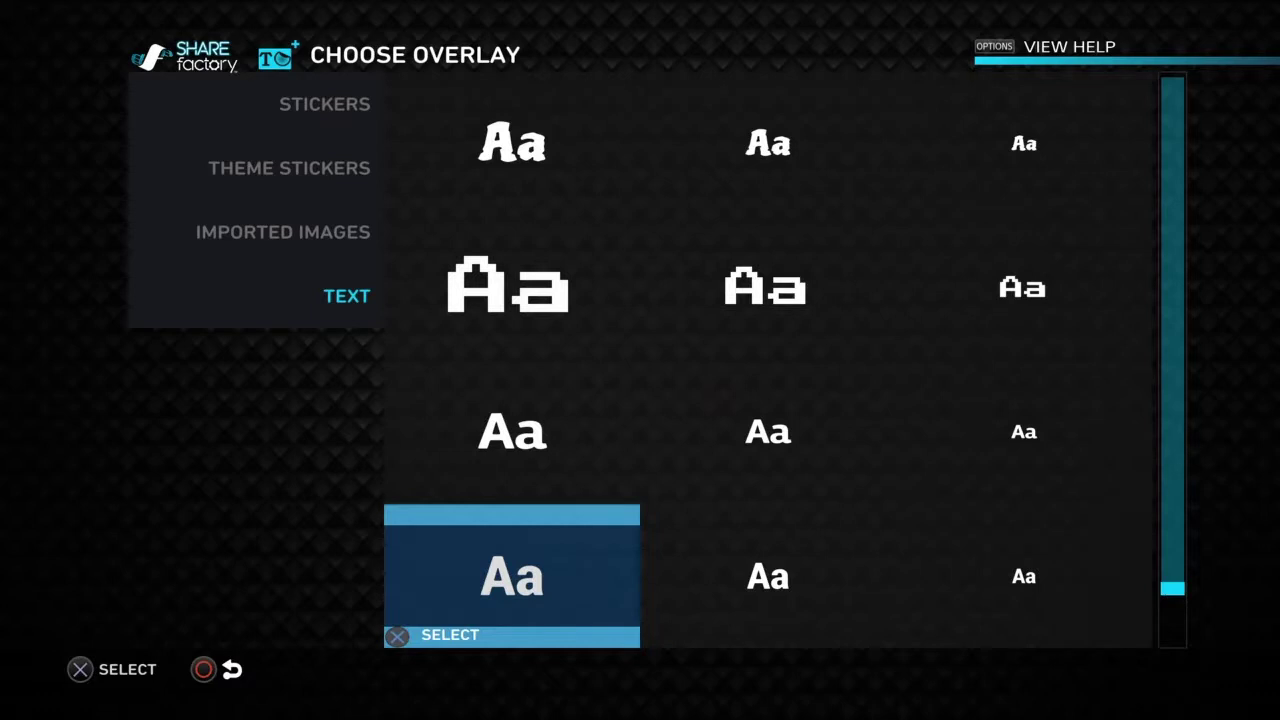
{"action": "key", "text": "Down"}
{"action": "key", "text": "Up"}
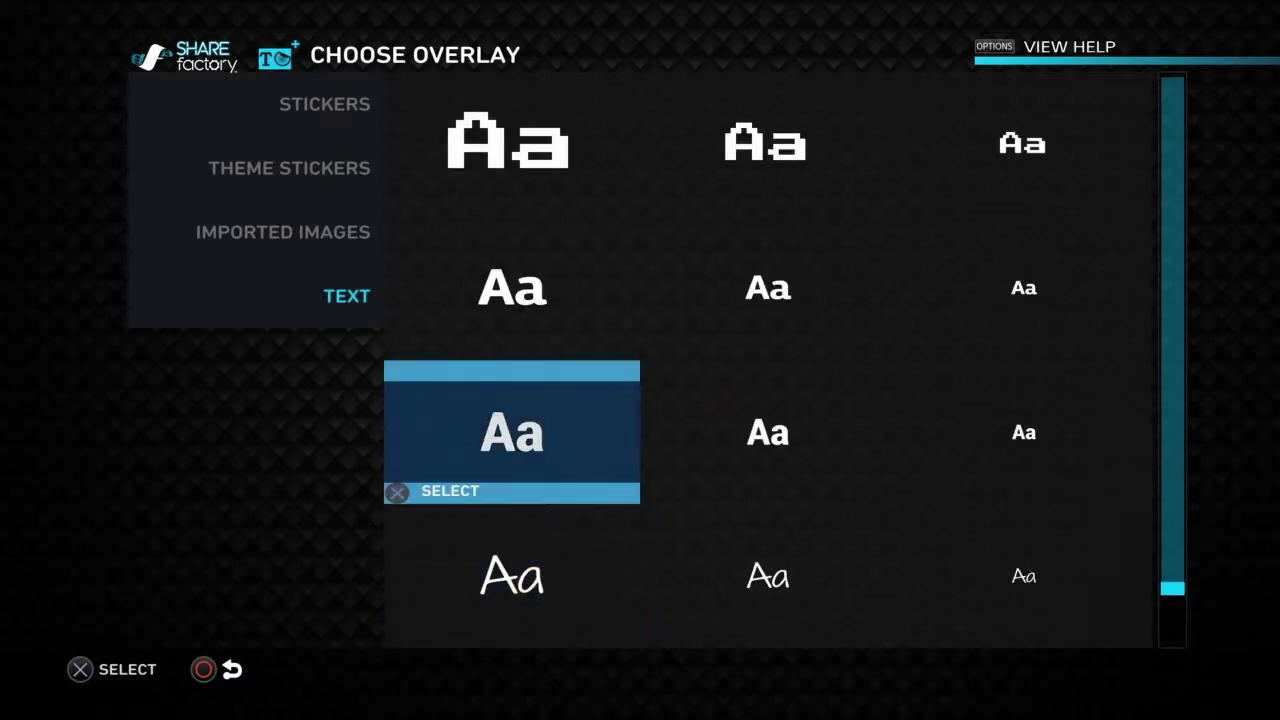
{"action": "key", "text": "Down"}
{"action": "key", "text": "Up"}
{"action": "key", "text": "Up"}
{"action": "key", "text": "Return"}
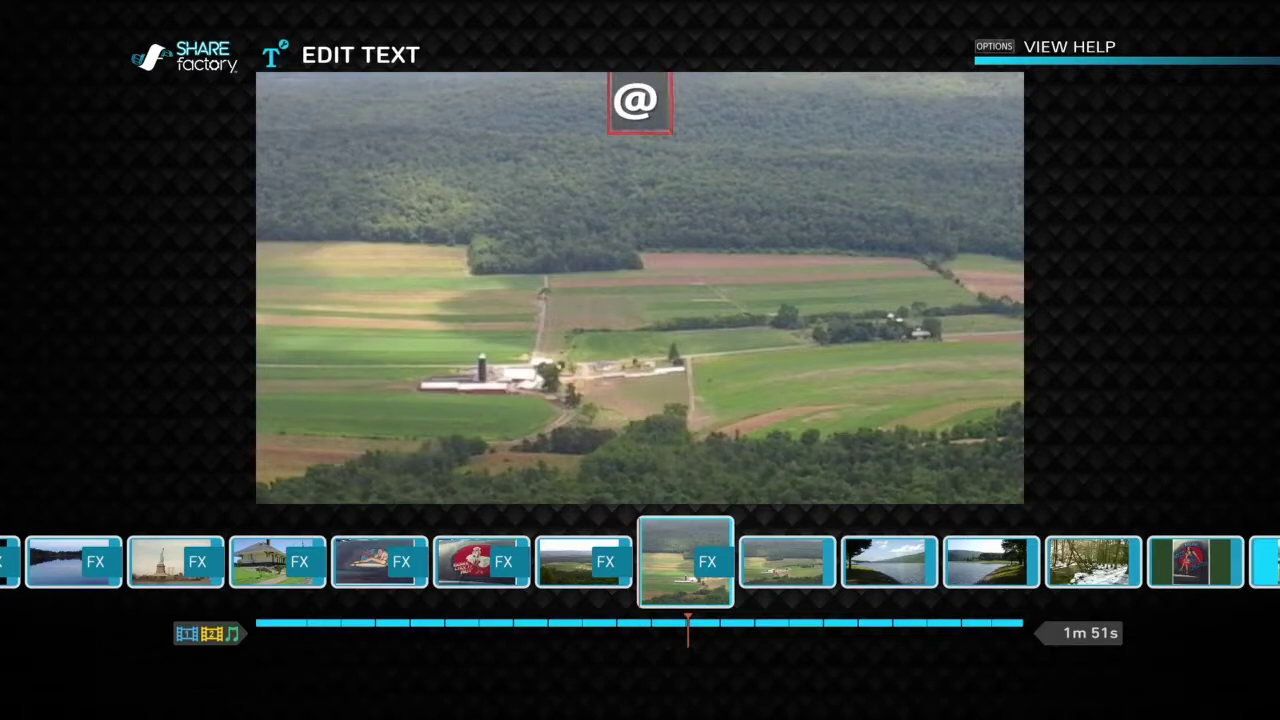
Enter "@ Taylor Made Potpurri" as the text of the overlay on the farmland clip.
{"action": "type", "text": "Taylor M"}
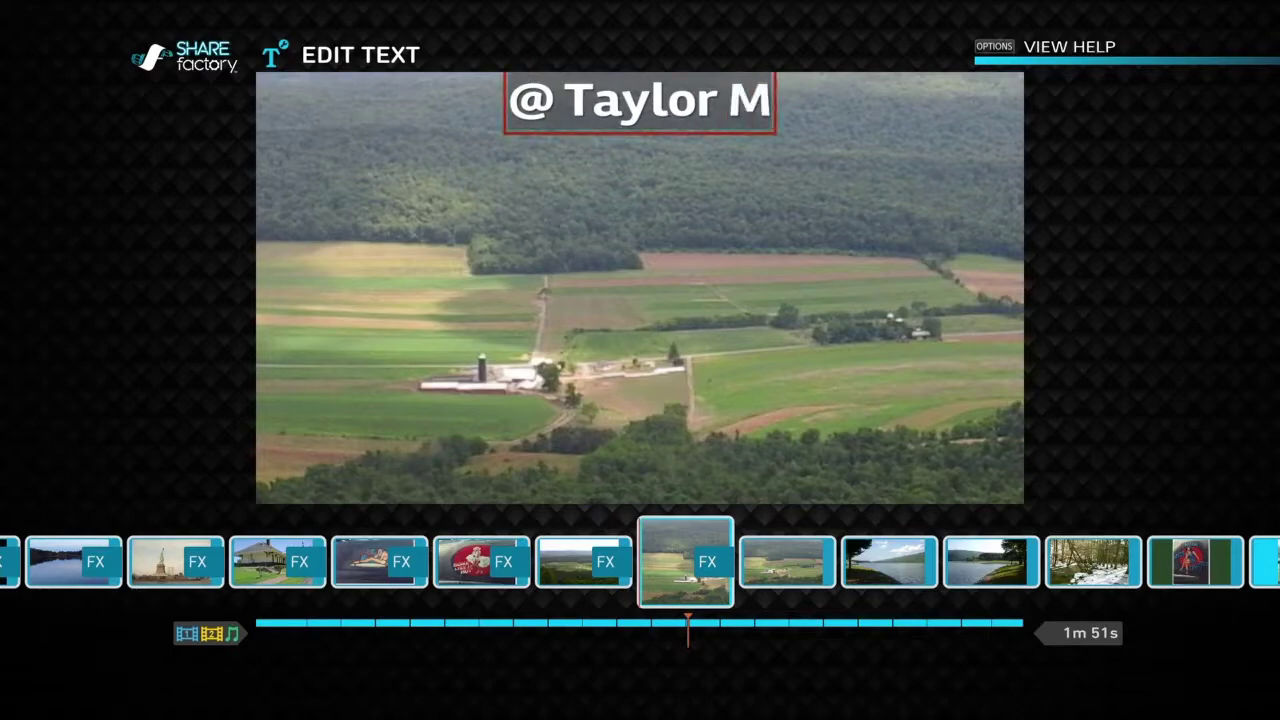
{"action": "type", "text": "ade Potpurri"}
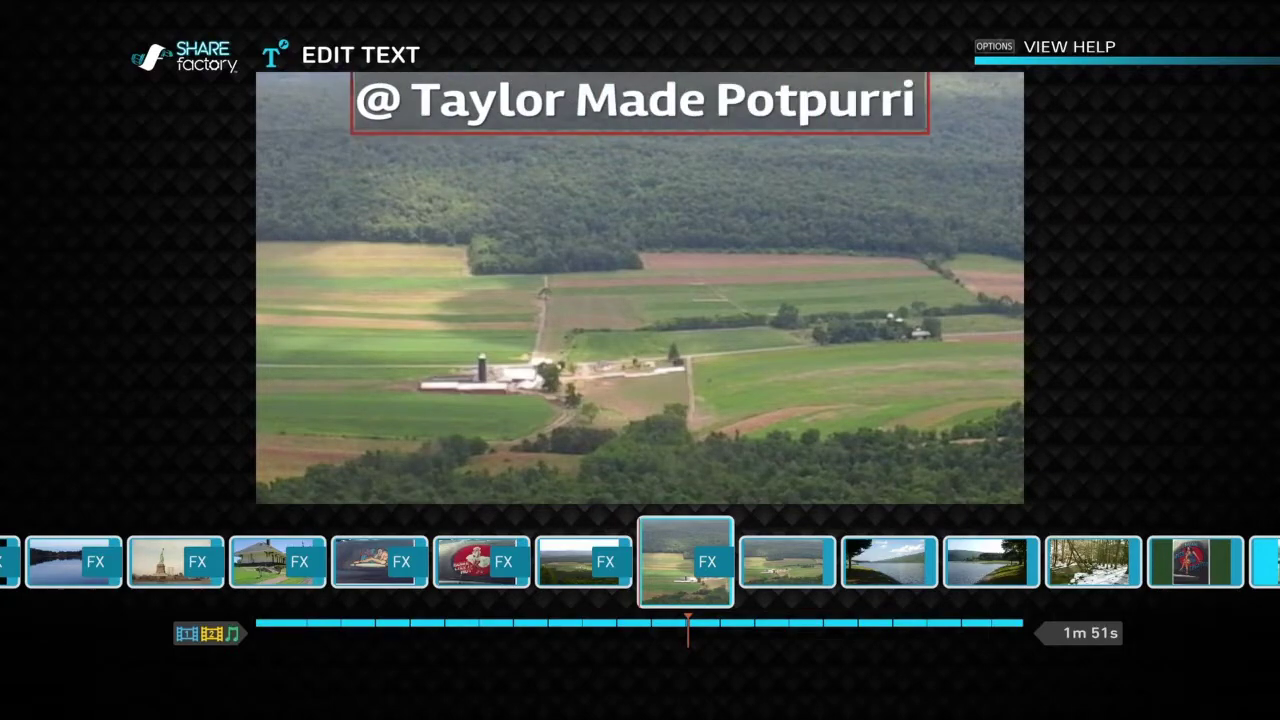
{"action": "key", "text": "Return"}
Move the farmland watermark text down to the middle of the picture and enlarge it to span the full width.
{"action": "key", "text": "Return"}
{"action": "key", "text": "Down"}
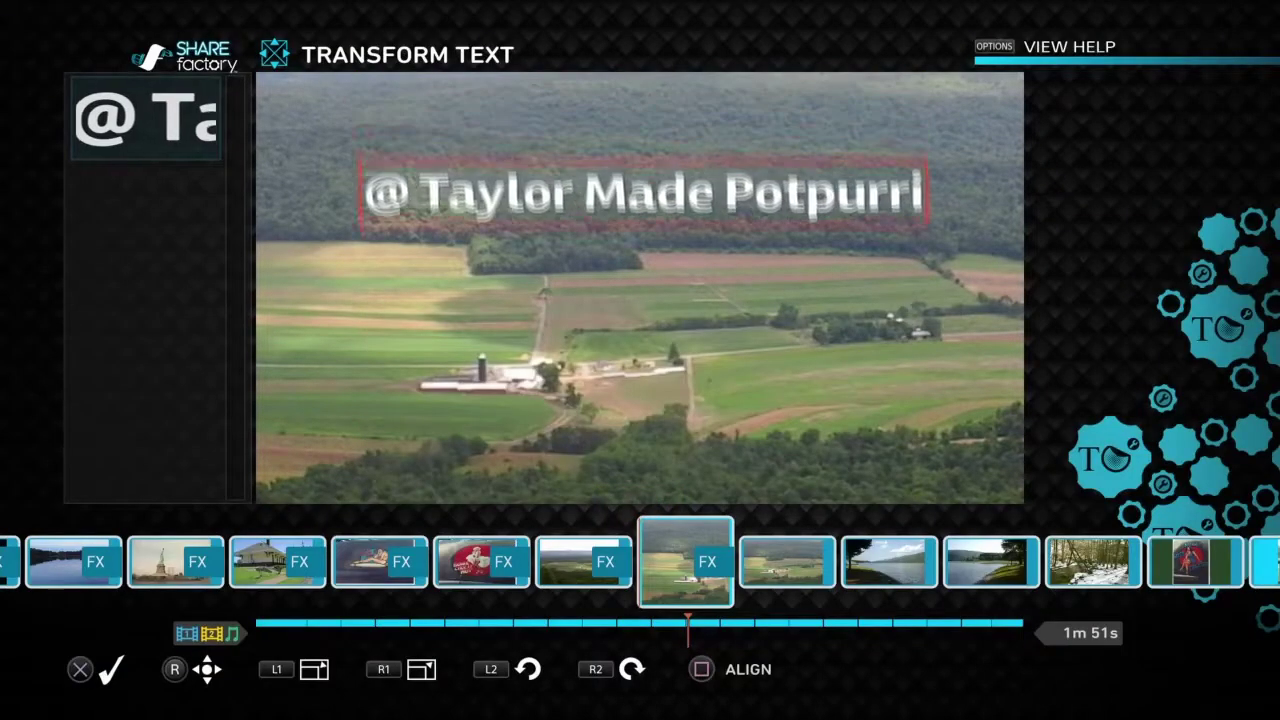
{"action": "key", "text": "L1"}
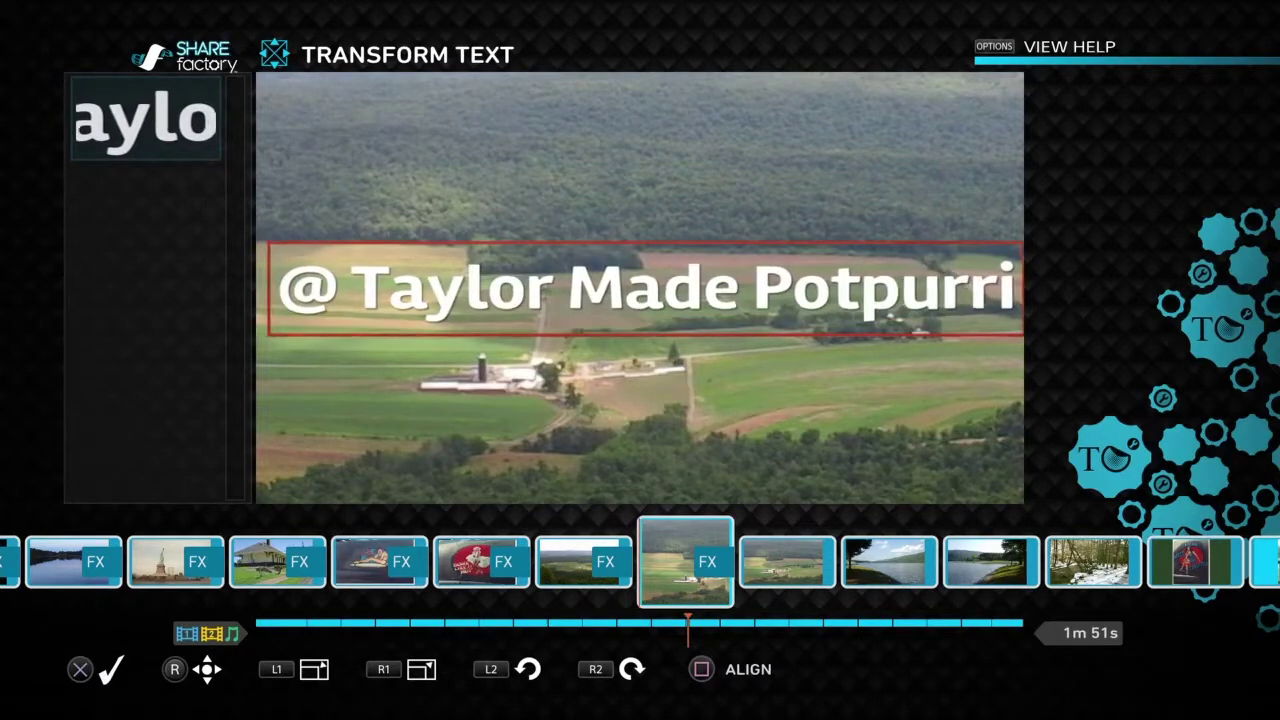
{"action": "key", "text": "Return"}
Set the opacity of the text watermark on the farmland clip to about 51%.
{"action": "key", "text": "Right"}
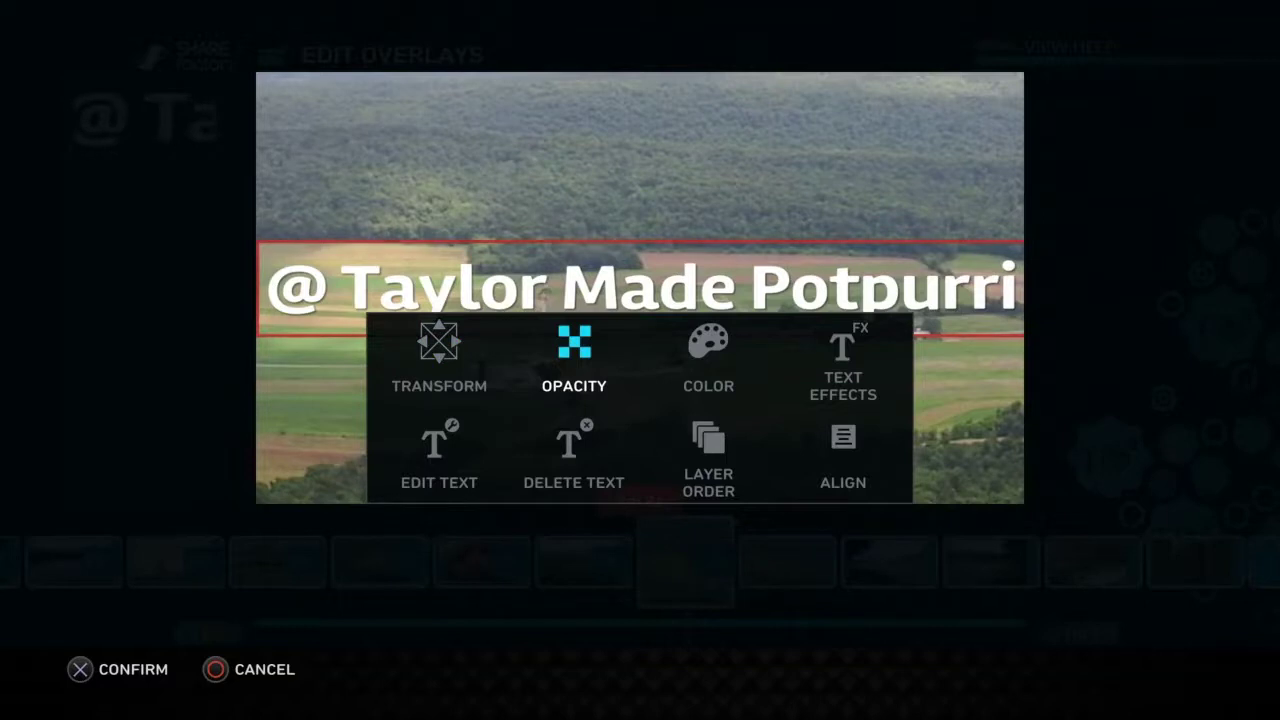
{"action": "key", "text": "Return"}
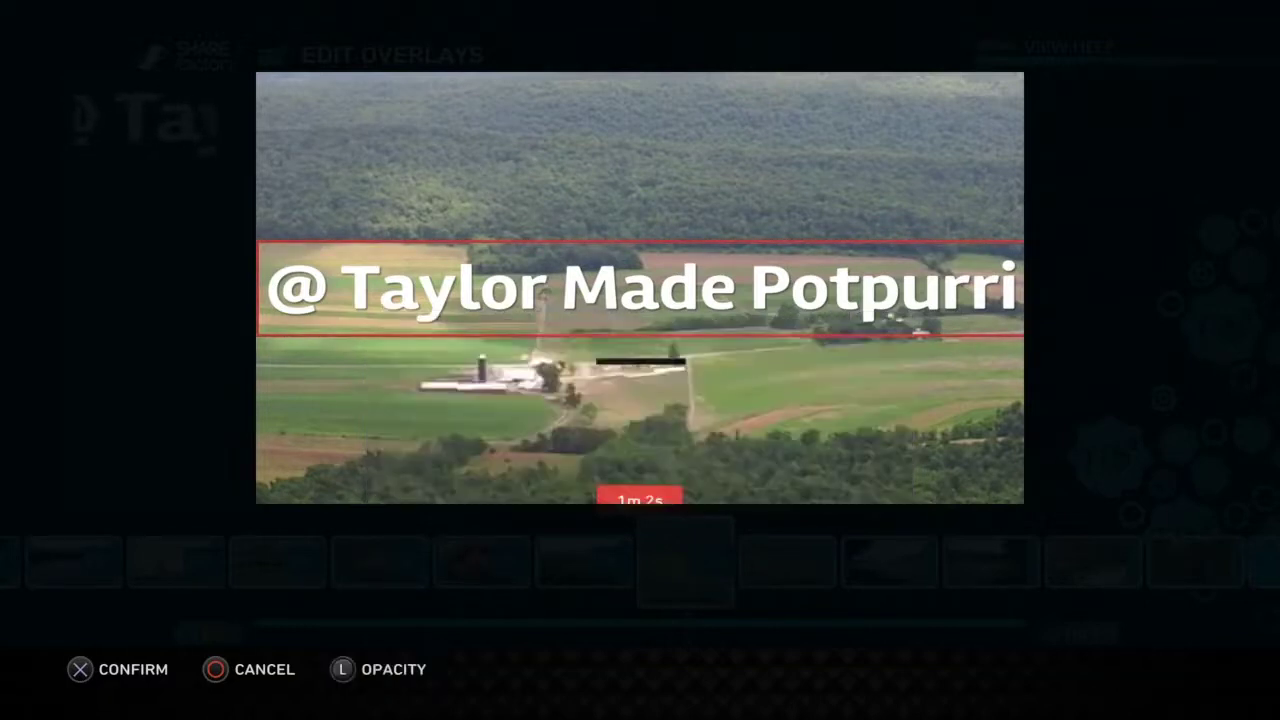
{"action": "key", "text": "Left"}
{"action": "key", "text": "Left"}
{"action": "key", "text": "Left"}
{"action": "key", "text": "Left"}
{"action": "key", "text": "Left"}
{"action": "key", "text": "Left"}
{"action": "key", "text": "Left"}
{"action": "key", "text": "Left"}
{"action": "key", "text": "Left"}
{"action": "key", "text": "Left"}
{"action": "key", "text": "Left"}
{"action": "key", "text": "Left"}
{"action": "key", "text": "Left"}
{"action": "key", "text": "Left"}
{"action": "key", "text": "Left"}
{"action": "key", "text": "Left"}
{"action": "key", "text": "Left"}
{"action": "key", "text": "Left"}
{"action": "key", "text": "Left"}
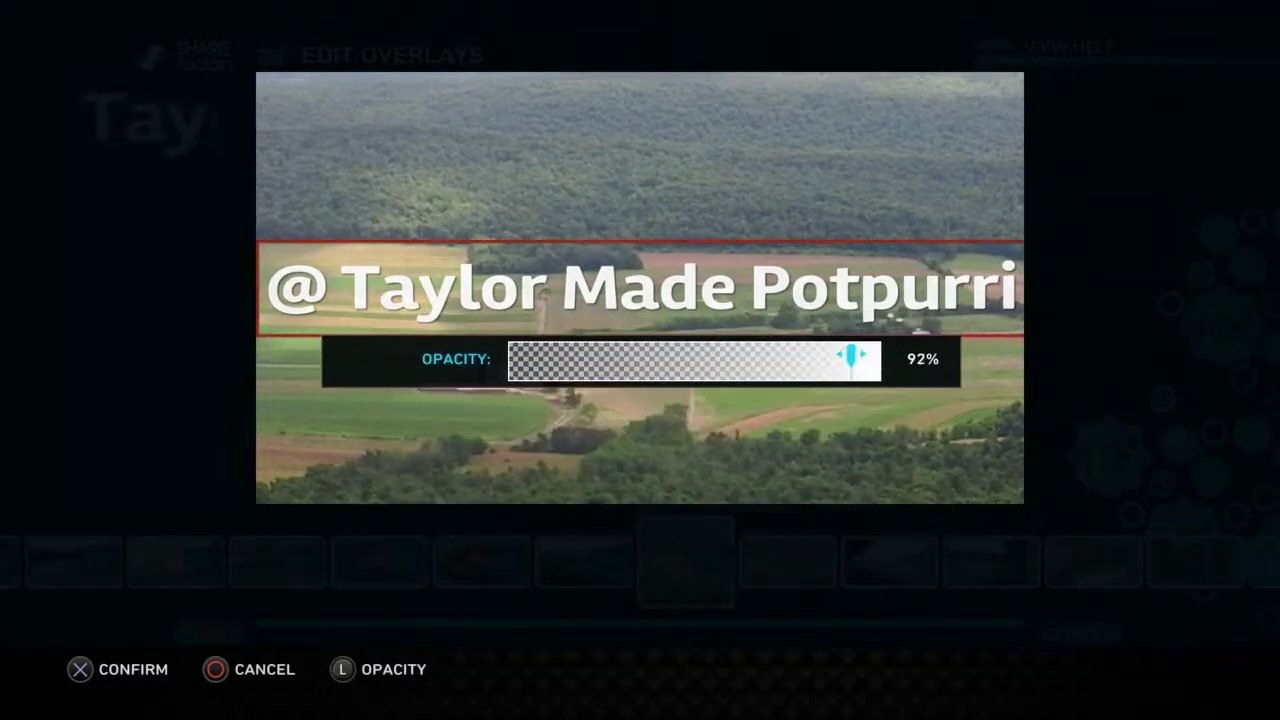
{"action": "key", "text": "Left"}
{"action": "key", "text": "Left"}
{"action": "key", "text": "Left"}
{"action": "key", "text": "Left"}
{"action": "key", "text": "Left"}
{"action": "key", "text": "Left"}
{"action": "key", "text": "Left"}
{"action": "key", "text": "Left"}
{"action": "key", "text": "Left"}
{"action": "key", "text": "Left"}
{"action": "key", "text": "Left"}
{"action": "key", "text": "Left"}
{"action": "key", "text": "Left"}
{"action": "key", "text": "Left"}
{"action": "key", "text": "Left"}
{"action": "key", "text": "Left"}
{"action": "key", "text": "Left"}
{"action": "key", "text": "Left"}
{"action": "key", "text": "Left"}
{"action": "key", "text": "Left"}
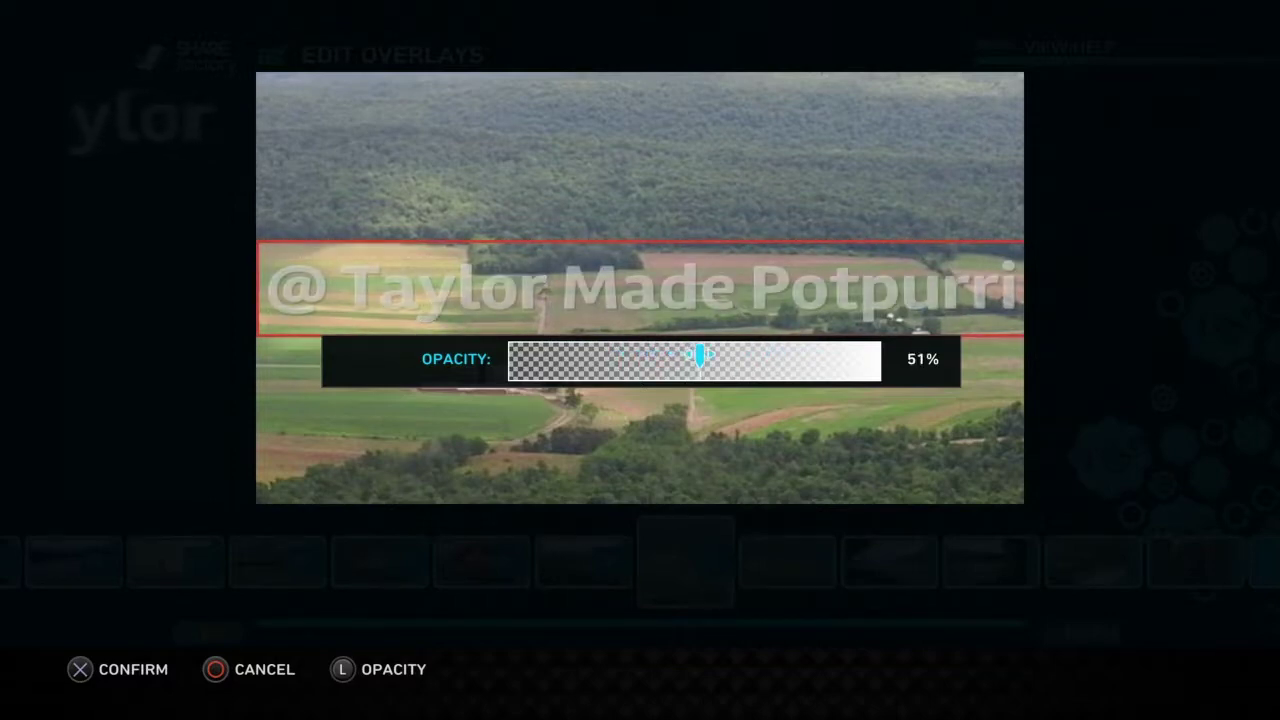
{"action": "key", "text": "Return"}
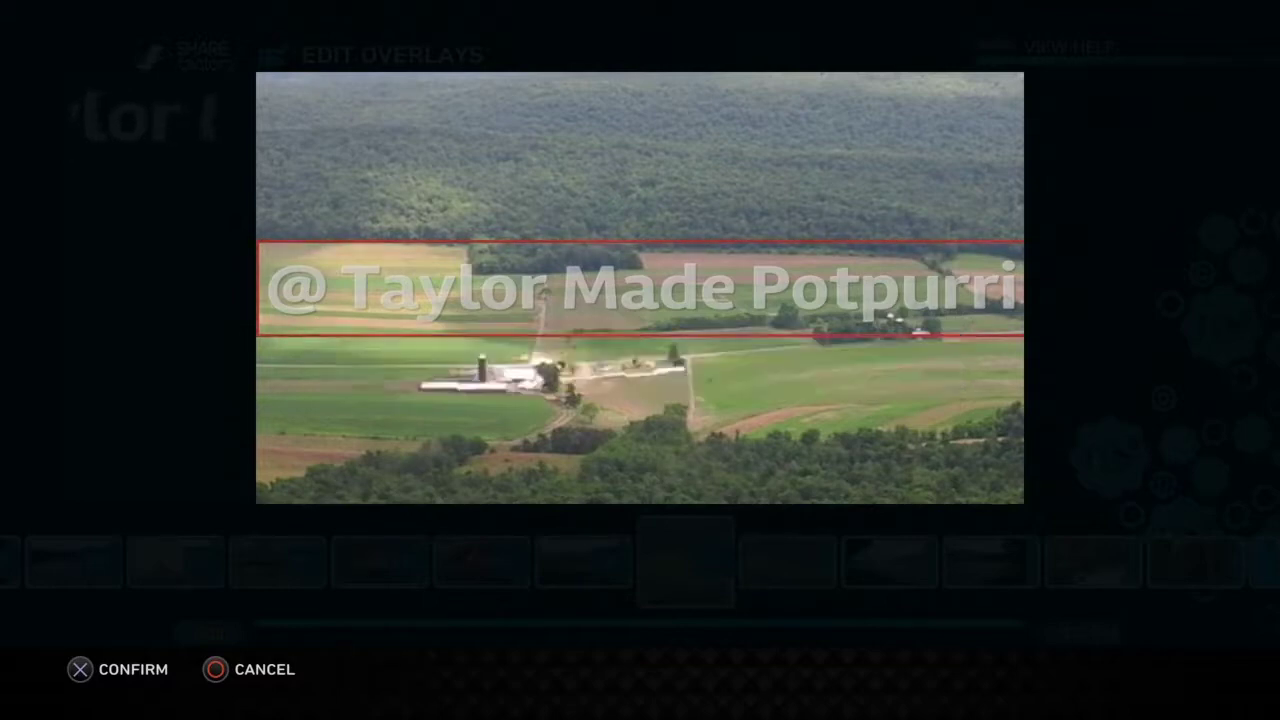
{"action": "key", "text": "Escape"}
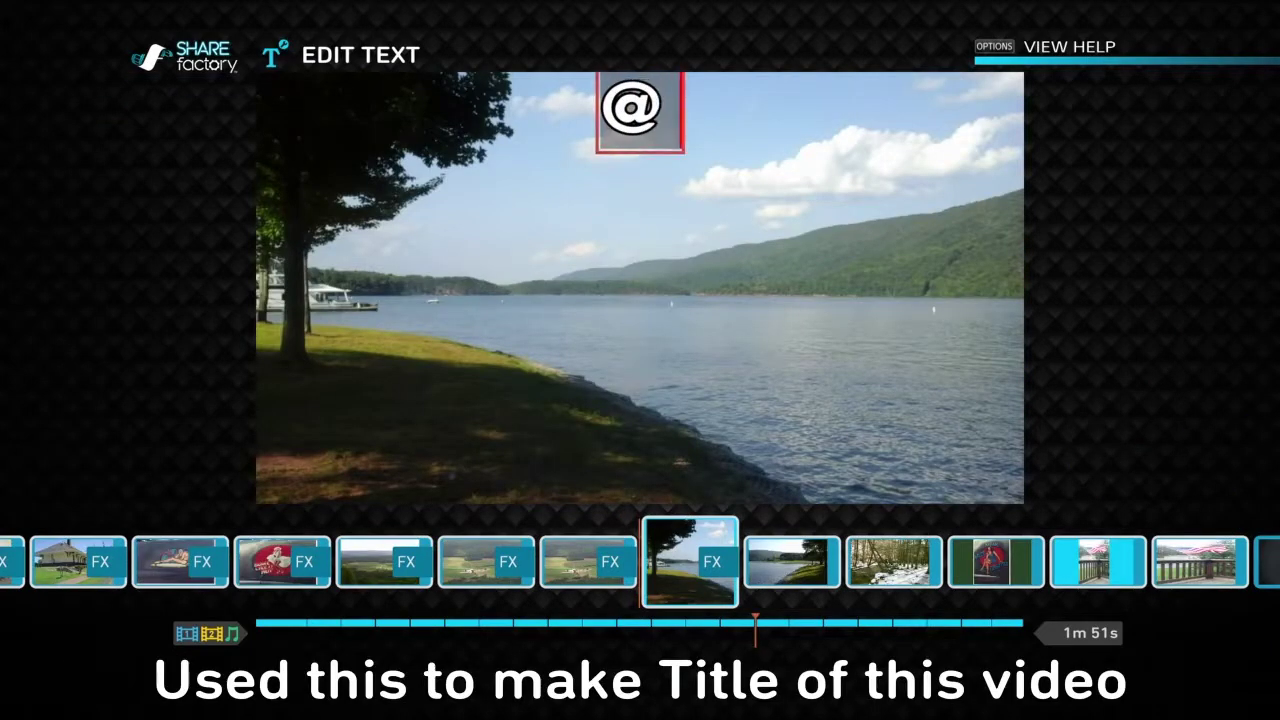
Enter "@ Taylor Made Potpurri" as the heavy outlined text overlay on the lake clip with the tree.
{"action": "type", "text": "Taylor"}
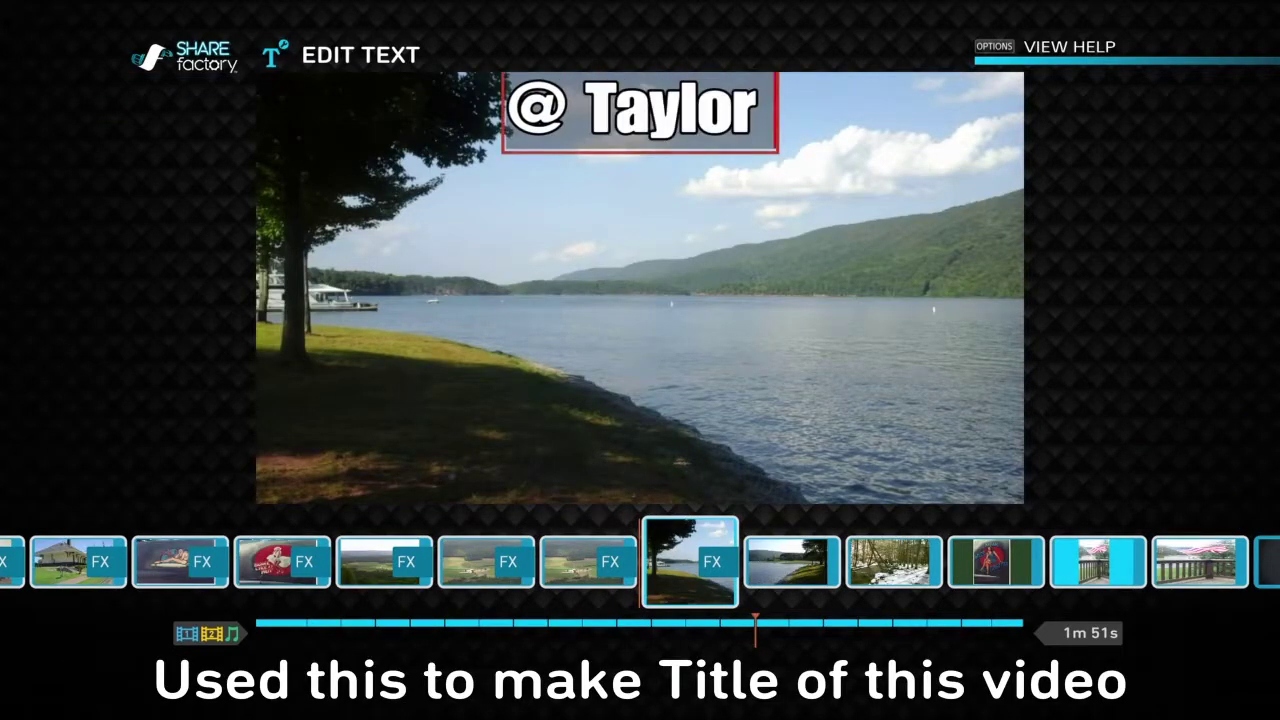
{"action": "type", "text": " M"}
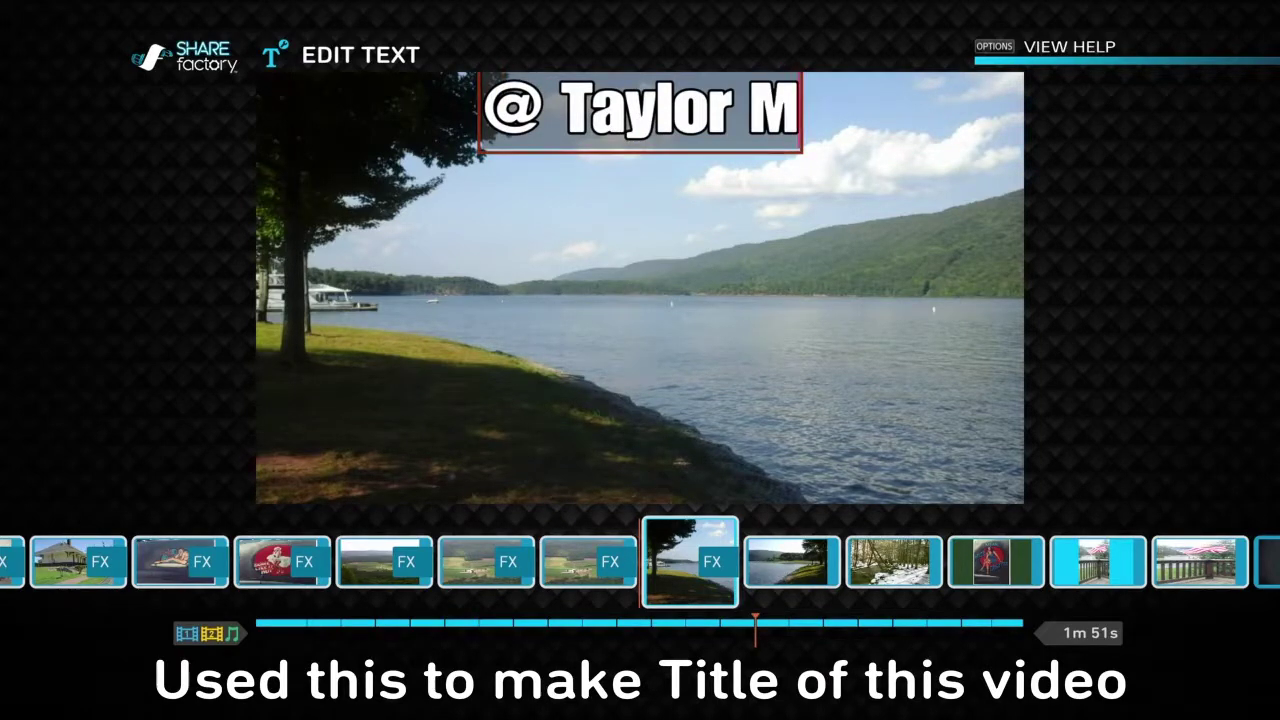
{"action": "type", "text": "ade Potpurri"}
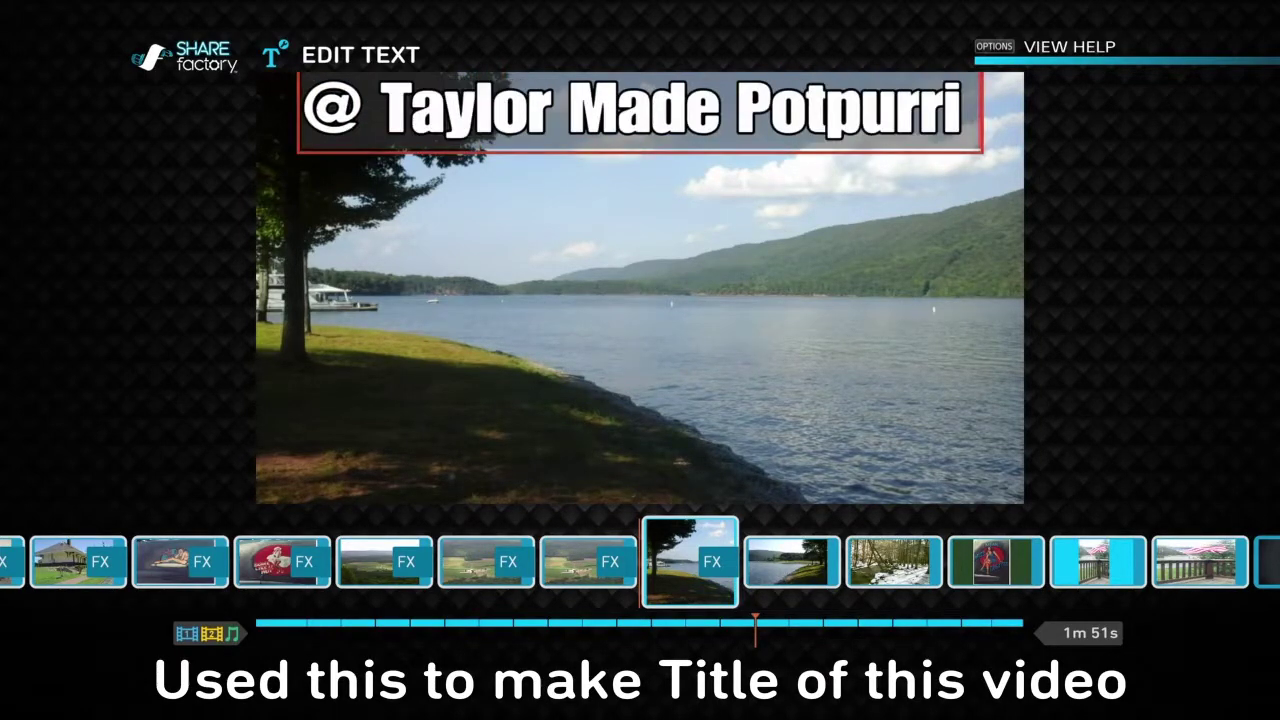
{"action": "key", "text": "Return"}
Move the lake clip's watermark text from the upper edge down to the middle of the picture.
{"action": "key", "text": "Return"}
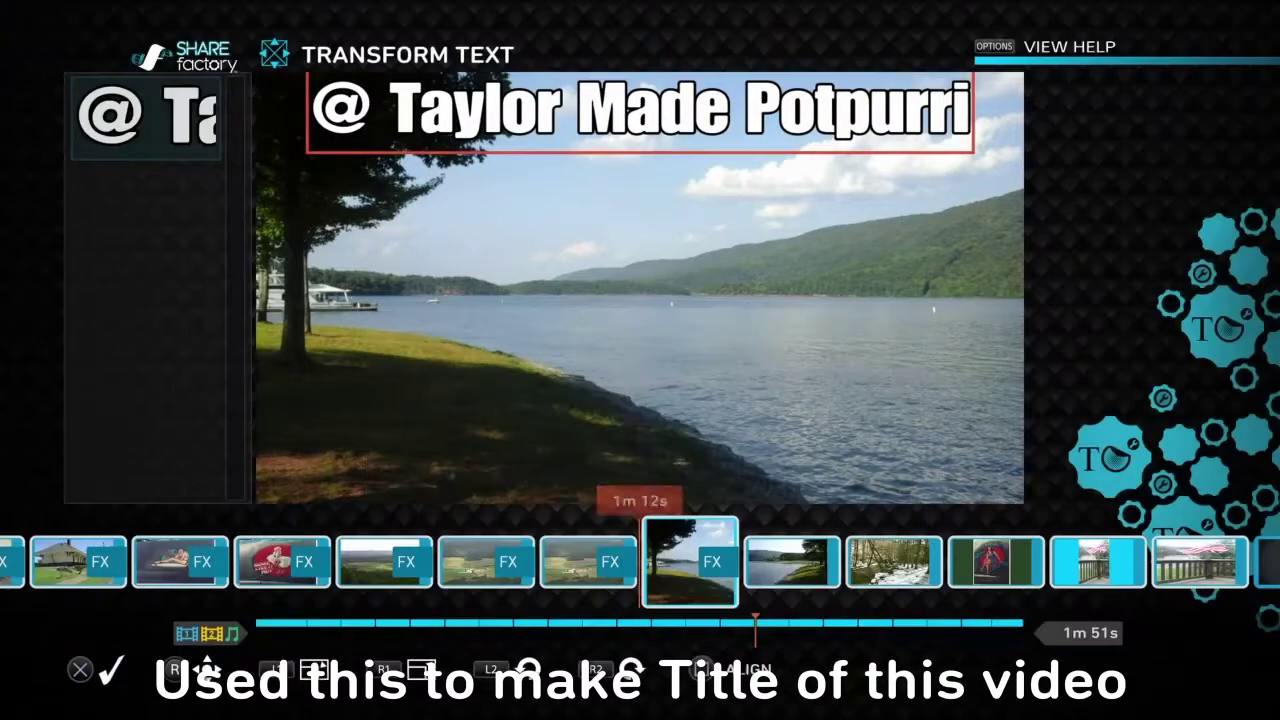
{"action": "key", "text": "Down"}
{"action": "key", "text": "Down"}
{"action": "key", "text": "Down"}
{"action": "key", "text": "Down"}
{"action": "key", "text": "Down"}
{"action": "key", "text": "Down"}
{"action": "key", "text": "Down"}
{"action": "key", "text": "Down"}
{"action": "key", "text": "Down"}
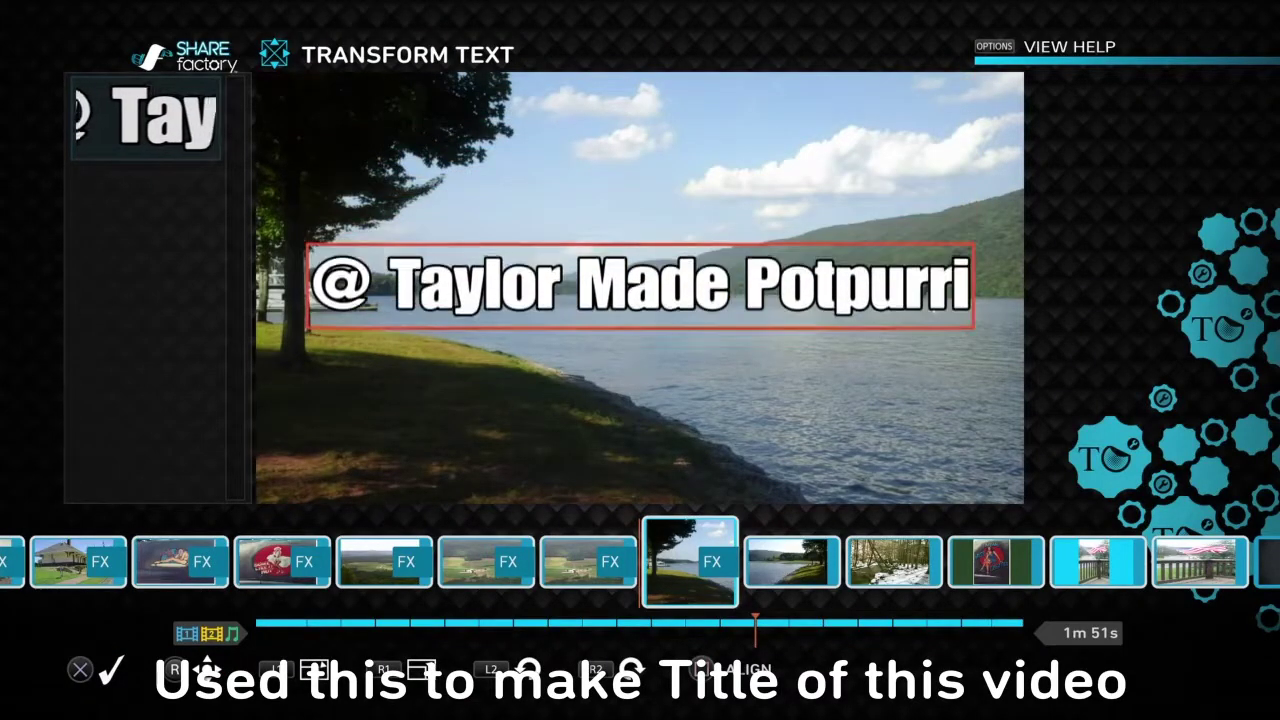
{"action": "key", "text": "Return"}
Preview the available text effects on the lake clip's watermark and apply the white one with a black outline.
{"action": "key", "text": "Right"}
{"action": "key", "text": "Right"}
{"action": "key", "text": "Right"}
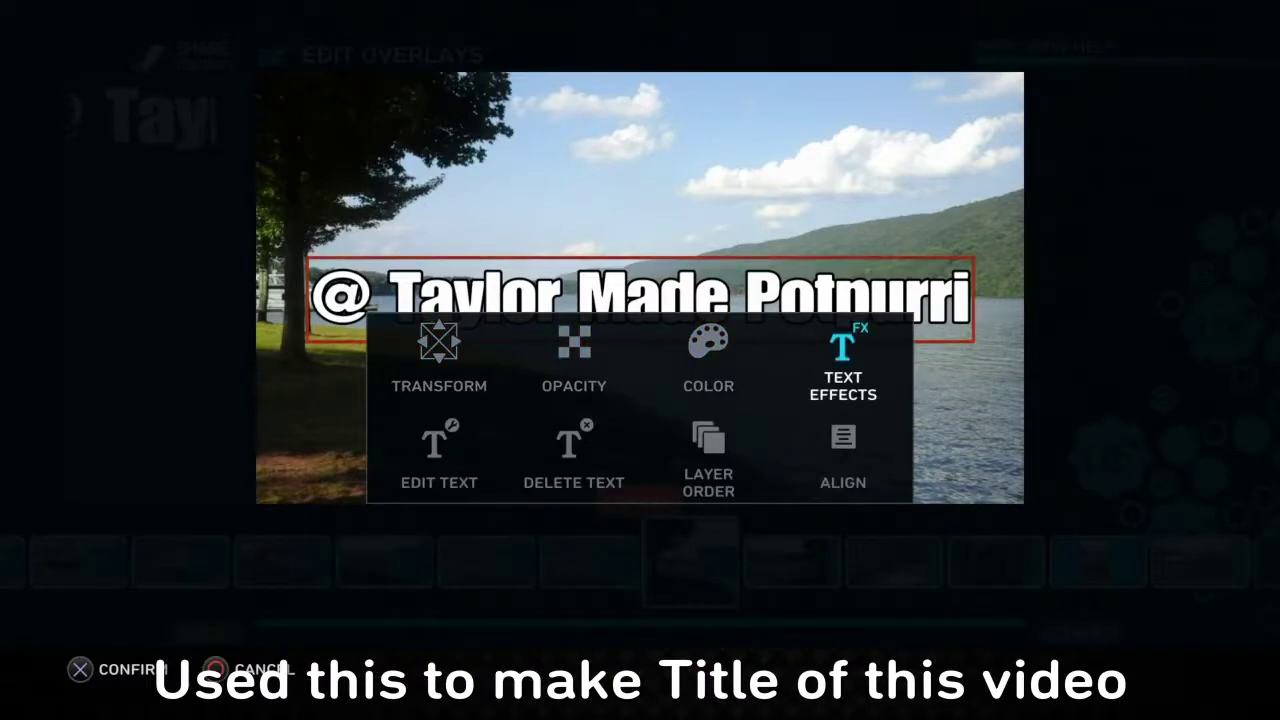
{"action": "key", "text": "Return"}
{"action": "key", "text": "Down"}
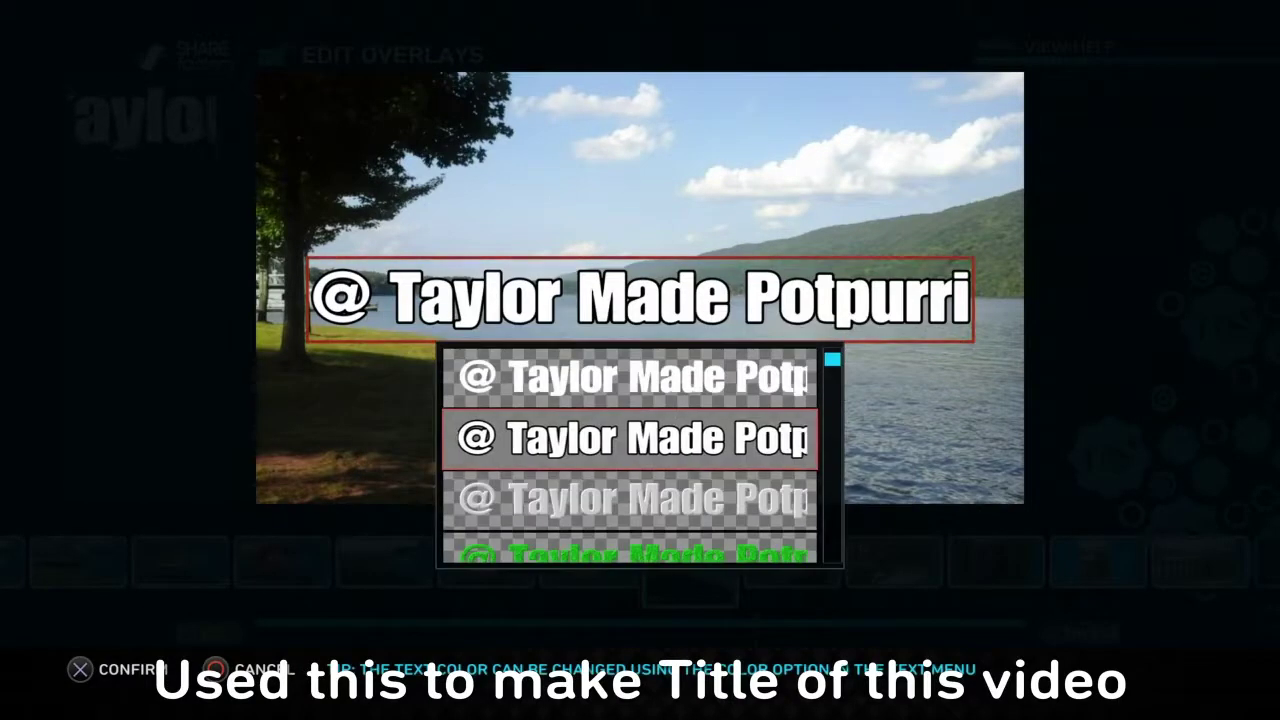
{"action": "key", "text": "Down"}
{"action": "key", "text": "Down"}
{"action": "key", "text": "Down"}
{"action": "key", "text": "Down"}
{"action": "key", "text": "Down"}
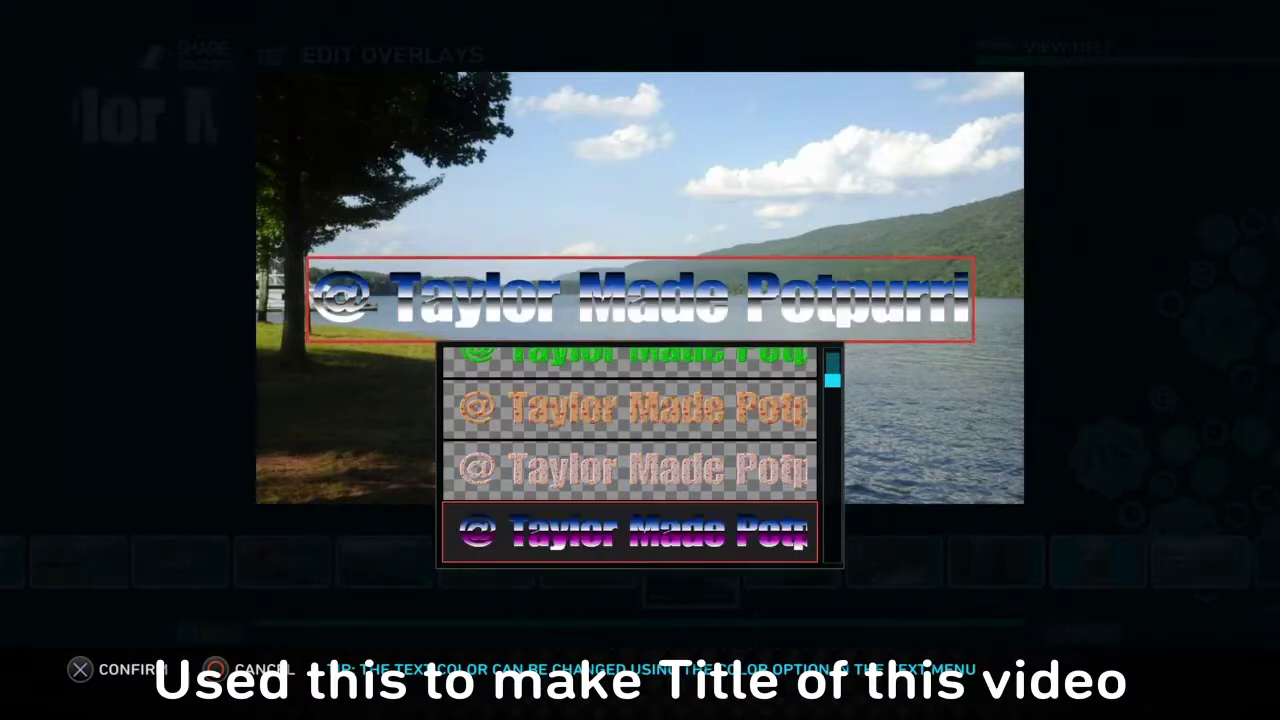
{"action": "key", "text": "Down"}
{"action": "key", "text": "Down"}
{"action": "key", "text": "Down"}
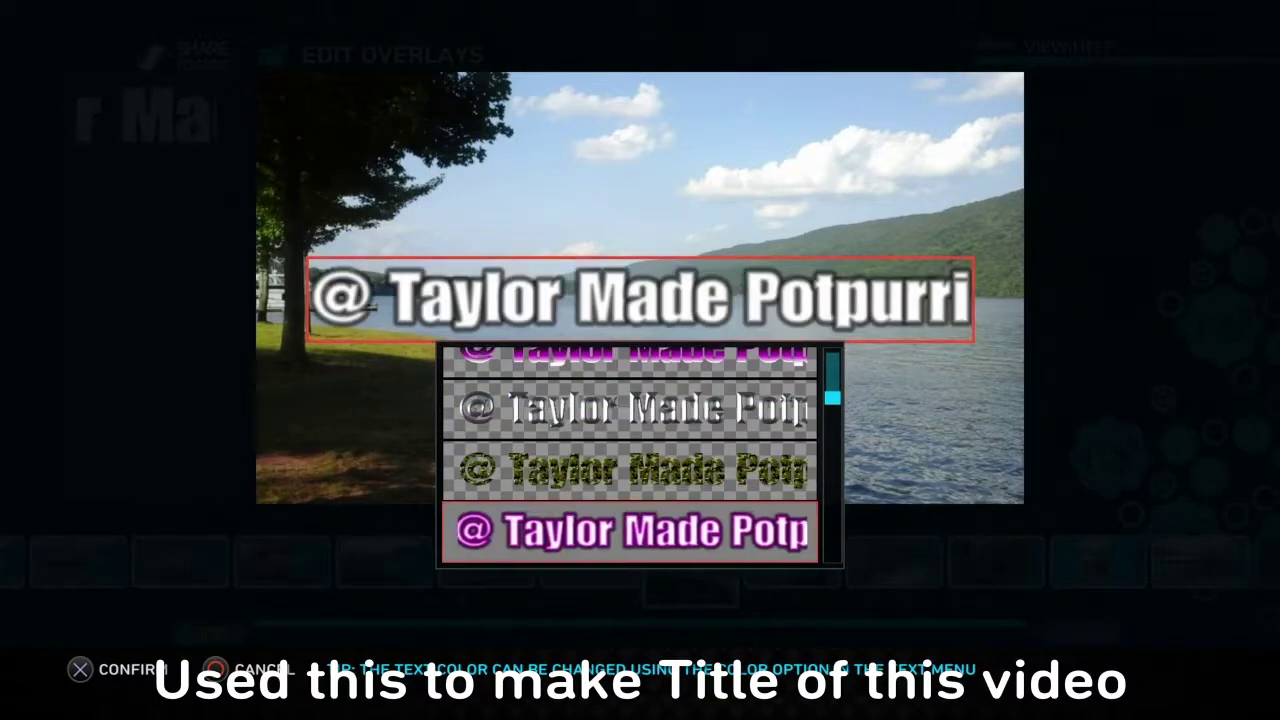
{"action": "key", "text": "Down"}
{"action": "key", "text": "Down"}
{"action": "key", "text": "Down"}
{"action": "key", "text": "Down"}
{"action": "key", "text": "Down"}
{"action": "key", "text": "Down"}
{"action": "key", "text": "Down"}
{"action": "key", "text": "Up"}
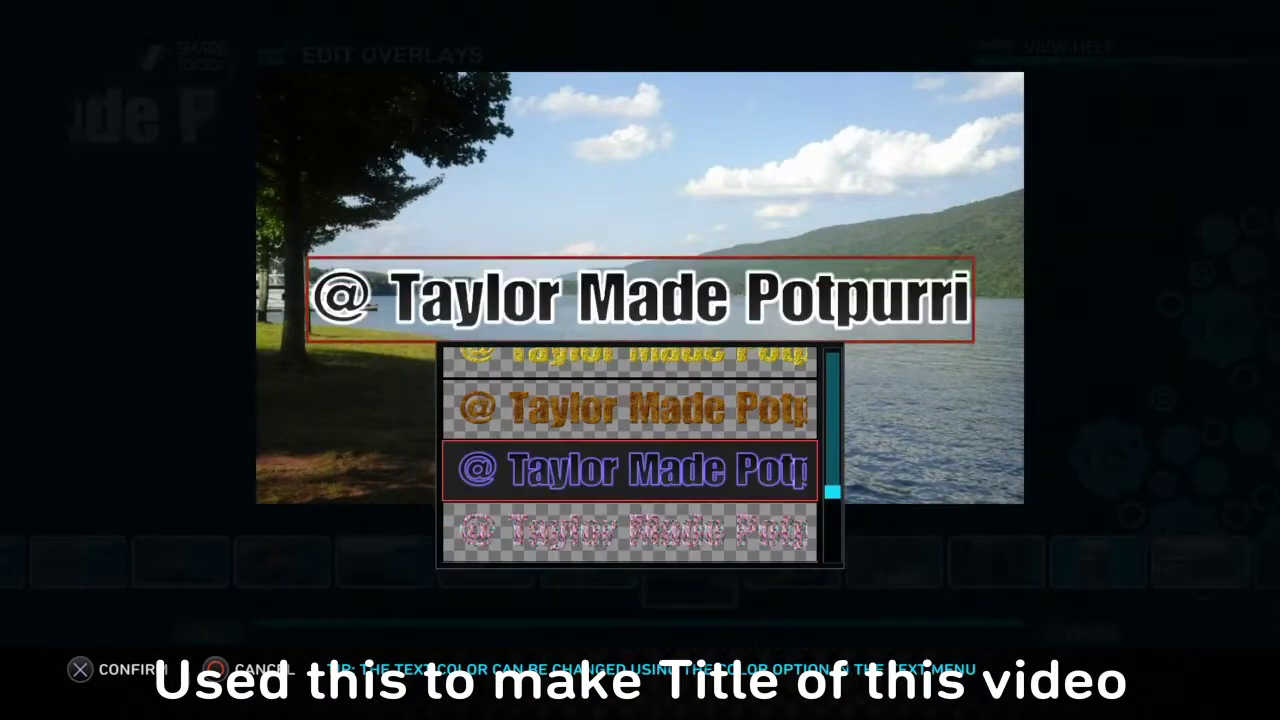
{"action": "key", "text": "Down"}
{"action": "key", "text": "Down"}
{"action": "key", "text": "Down"}
{"action": "key", "text": "Down"}
{"action": "key", "text": "Down"}
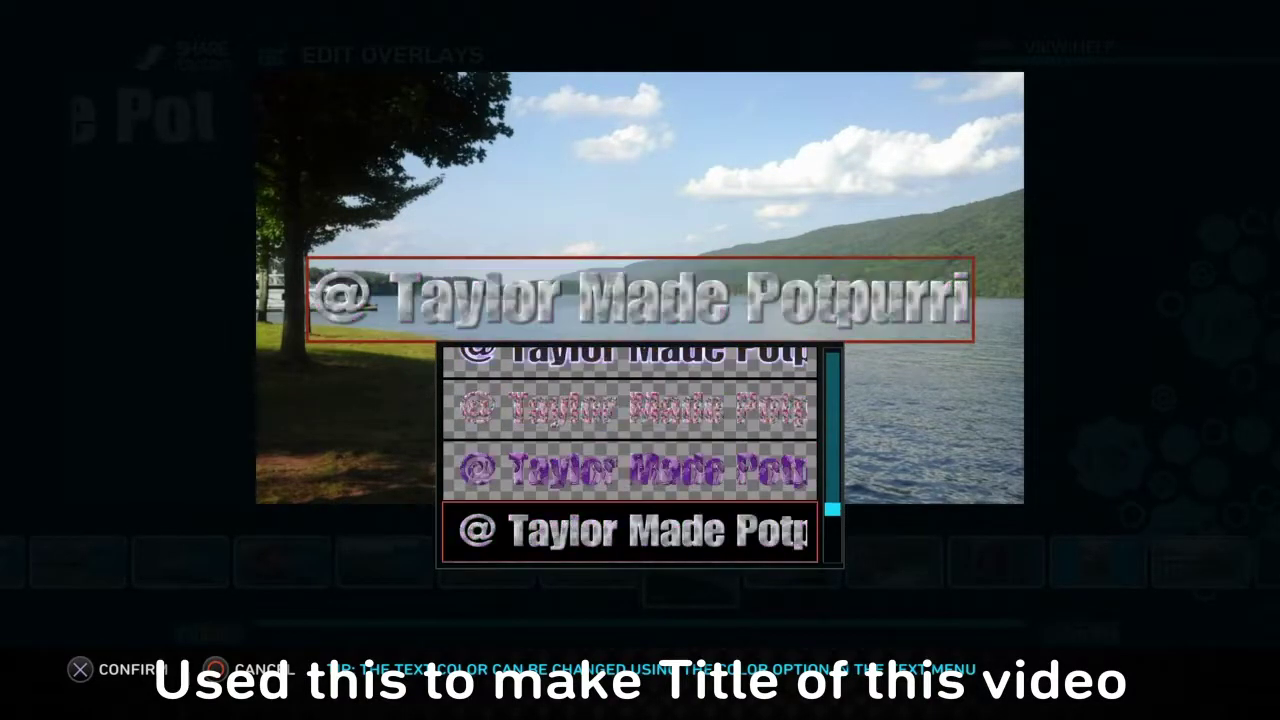
{"action": "key", "text": "Down"}
{"action": "key", "text": "Down"}
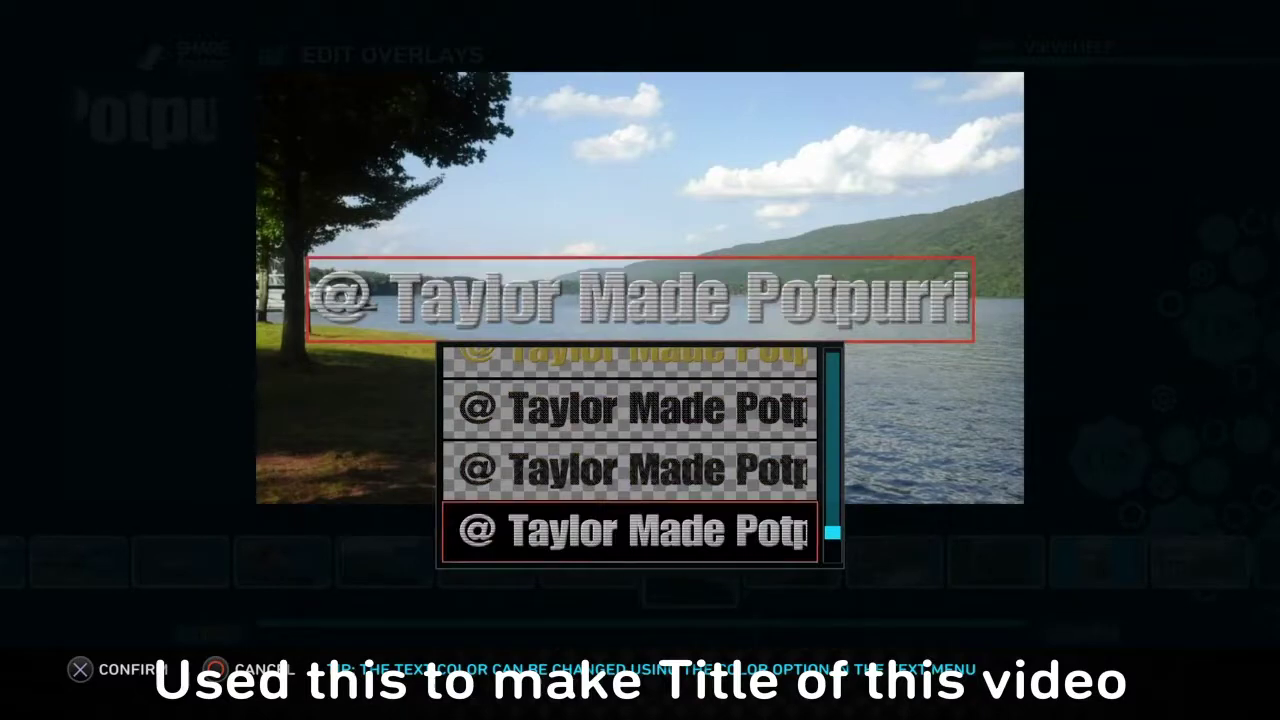
{"action": "key", "text": "Down"}
{"action": "key", "text": "Down"}
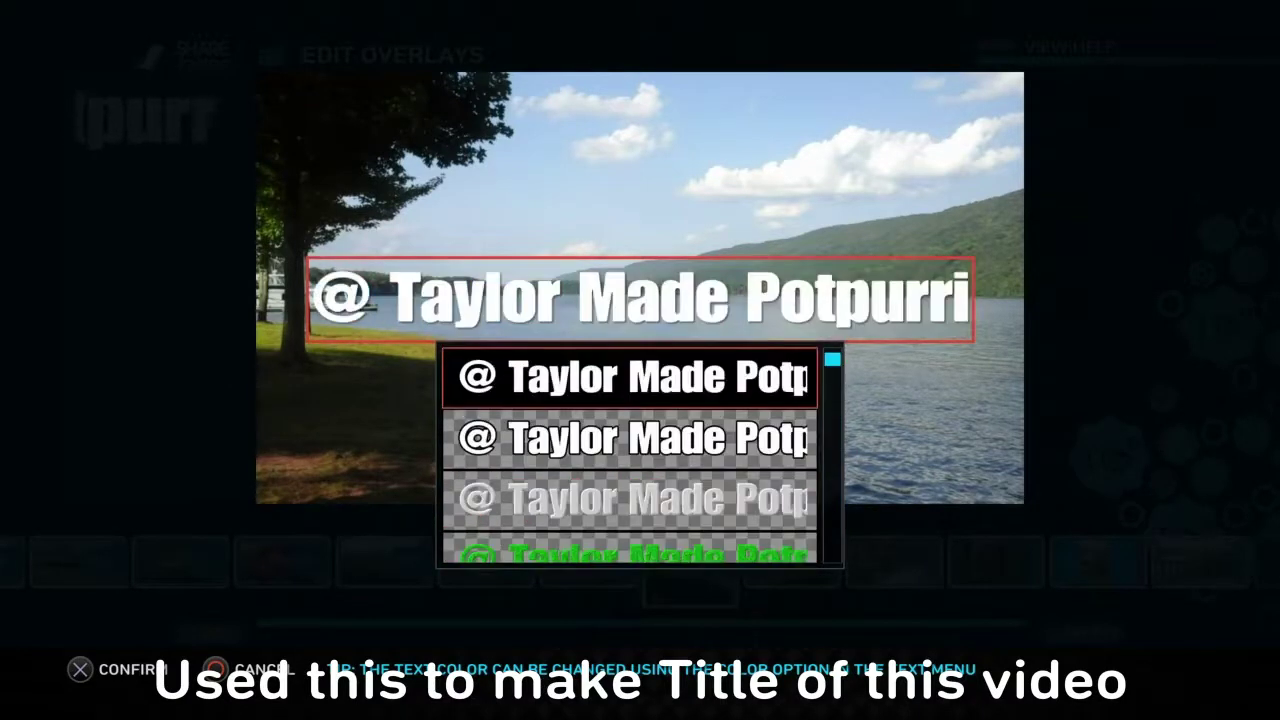
{"action": "key", "text": "Down"}
{"action": "key", "text": "Down"}
{"action": "key", "text": "Up"}
{"action": "key", "text": "Return"}
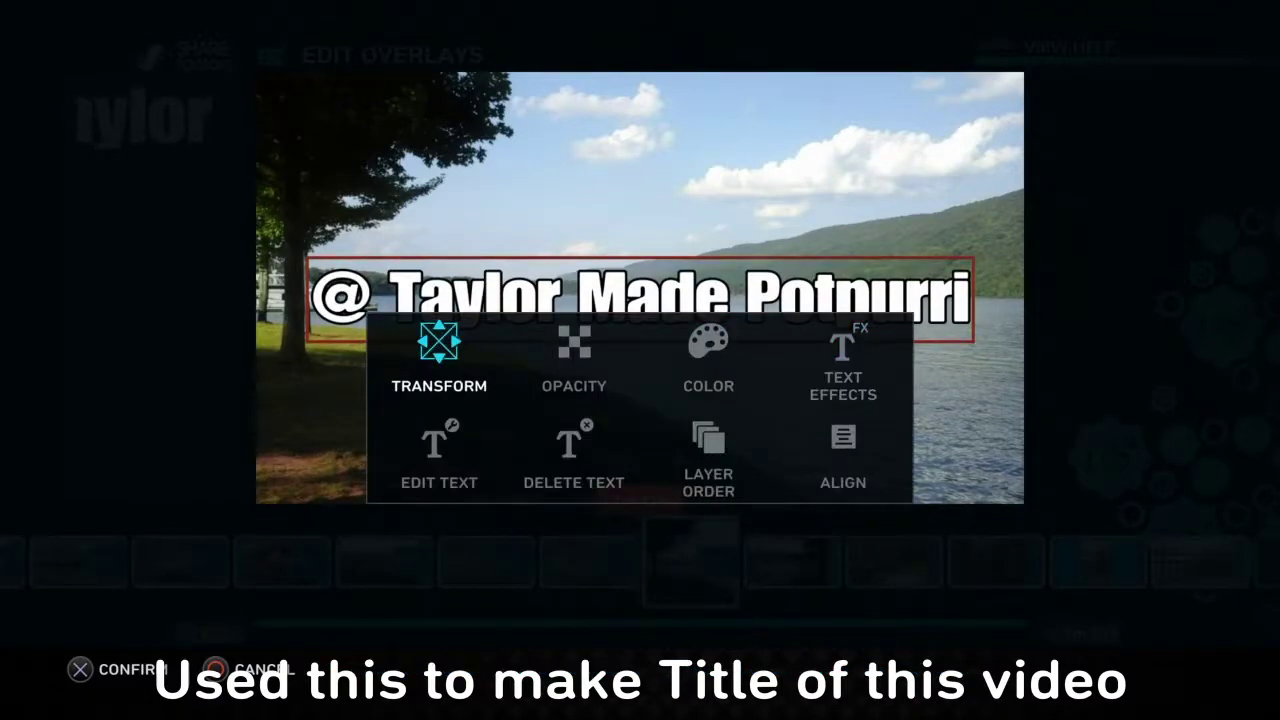
Enlarge the lake watermark to nearly the picture's width and rotate it clockwise so it slopes diagonally from upper left to lower right.
{"action": "key", "text": "Return"}
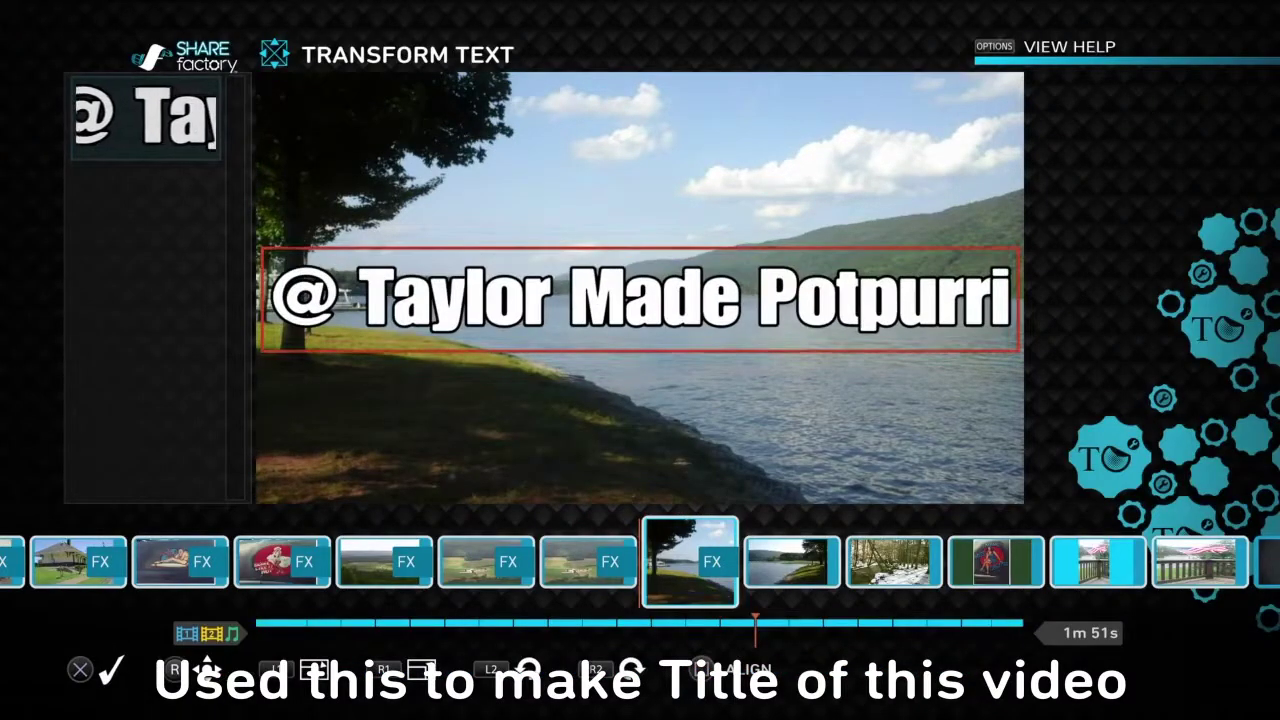
{"action": "key", "text": "Right"}
{"action": "key", "text": "Left"}
{"action": "key", "text": "Right"}
{"action": "key", "text": "r"}
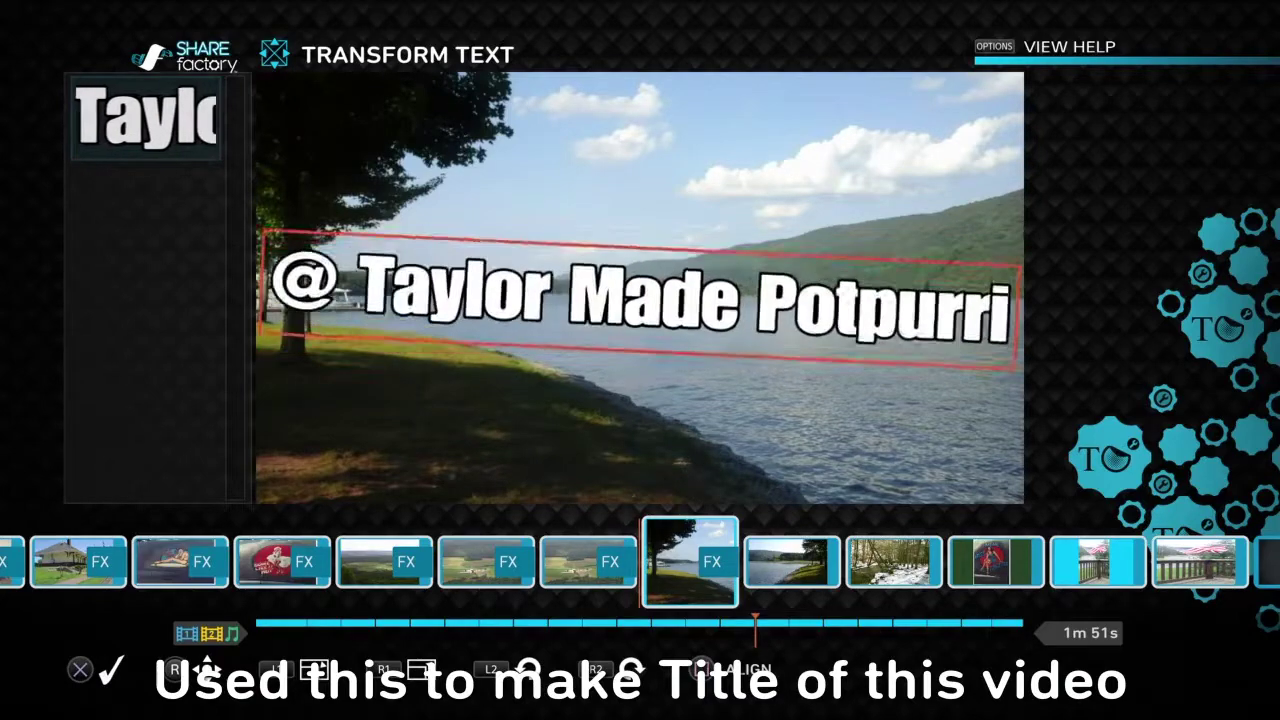
{"action": "key", "text": "r"}
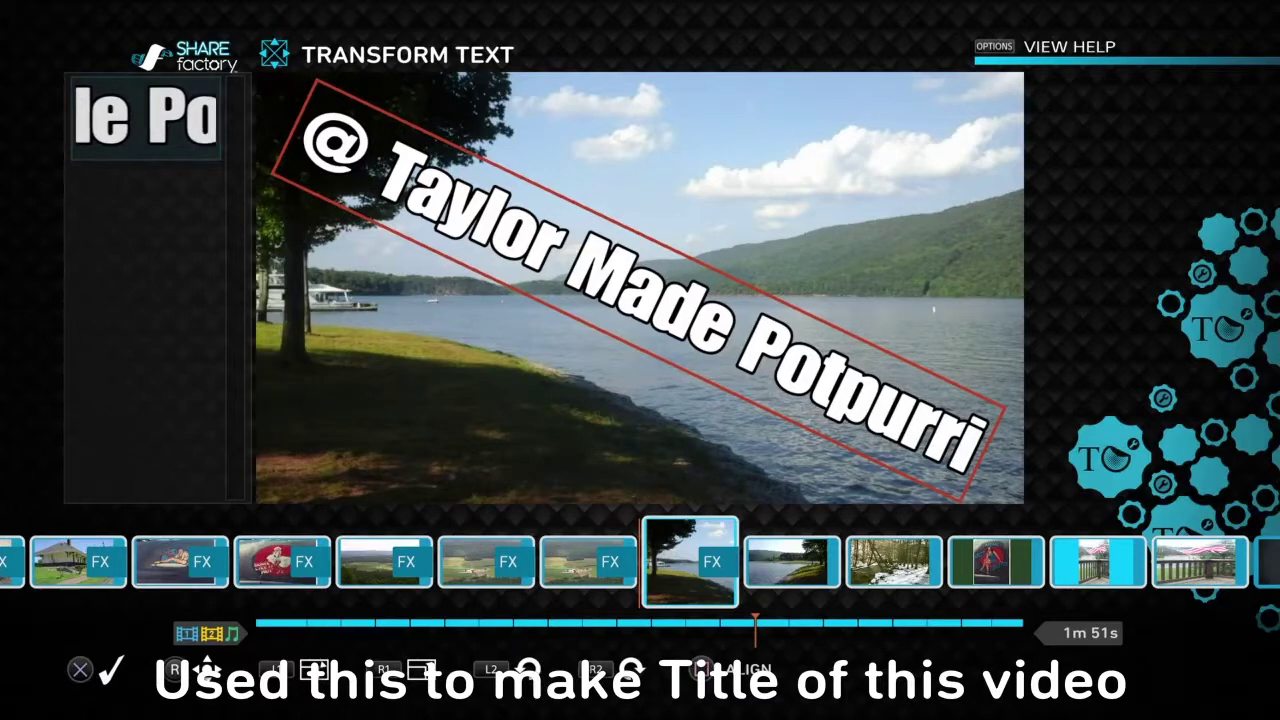
{"action": "key", "text": "Return"}
Open the opacity setting for the diagonal text watermark on the lake clip.
{"action": "key", "text": "Right"}
{"action": "key", "text": "Return"}
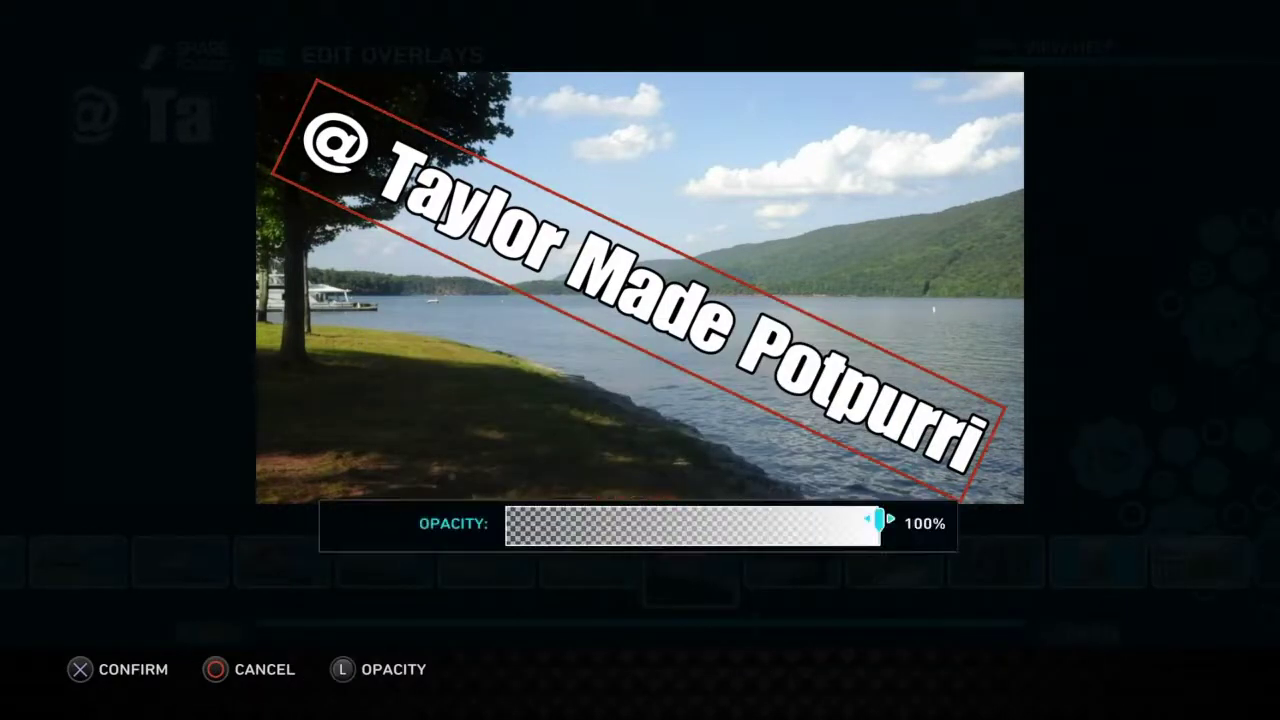